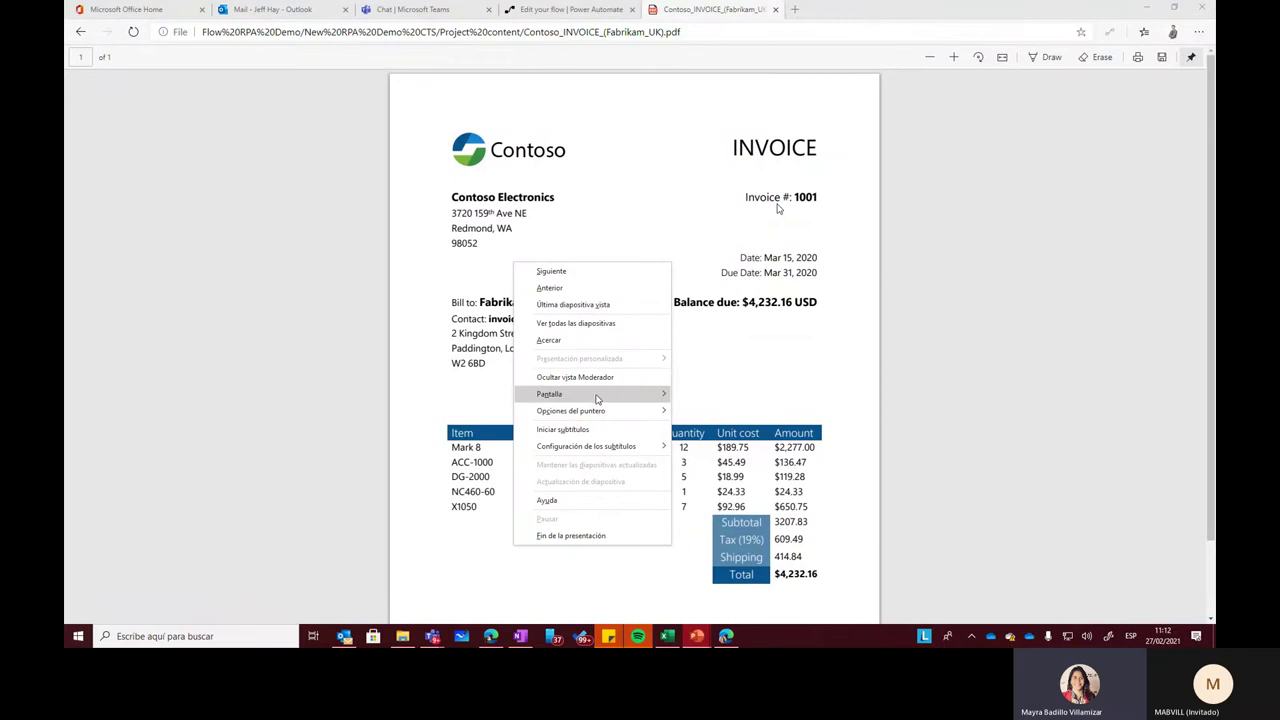
# - Switch the slideshow pointer to the laser pointer
pyautogui.moveTo(605, 411)
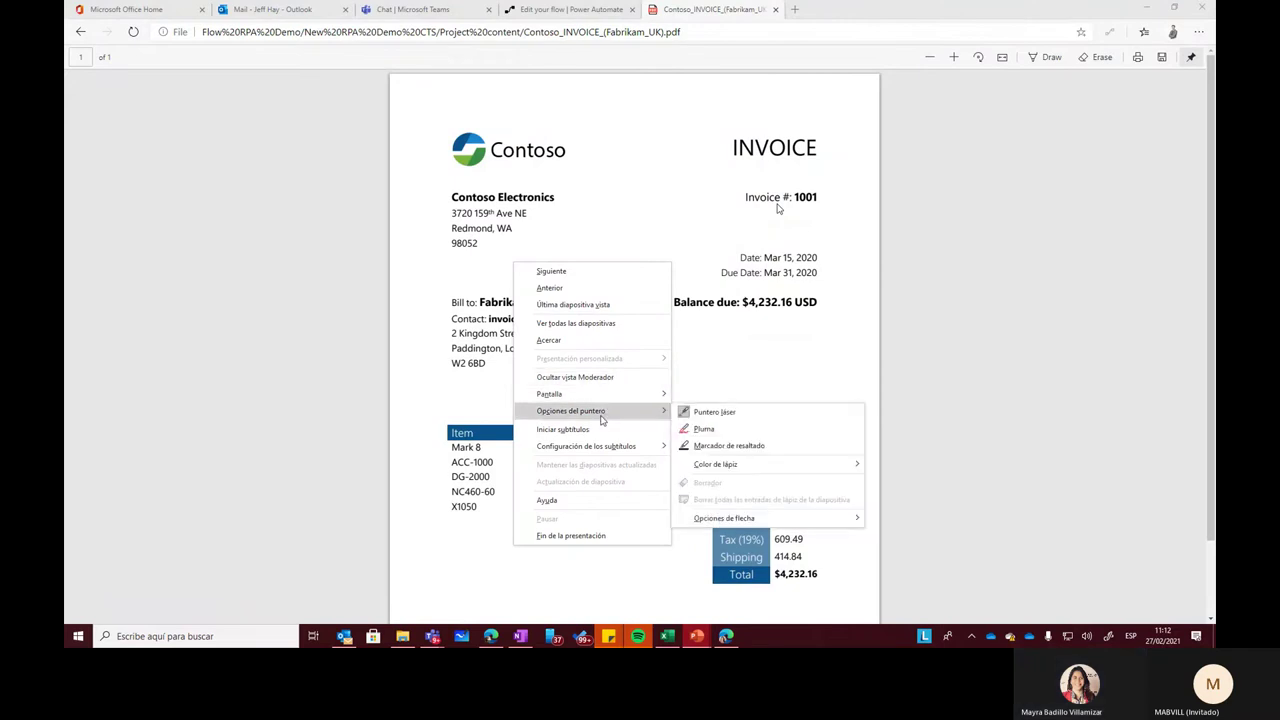
pyautogui.click(702, 416)
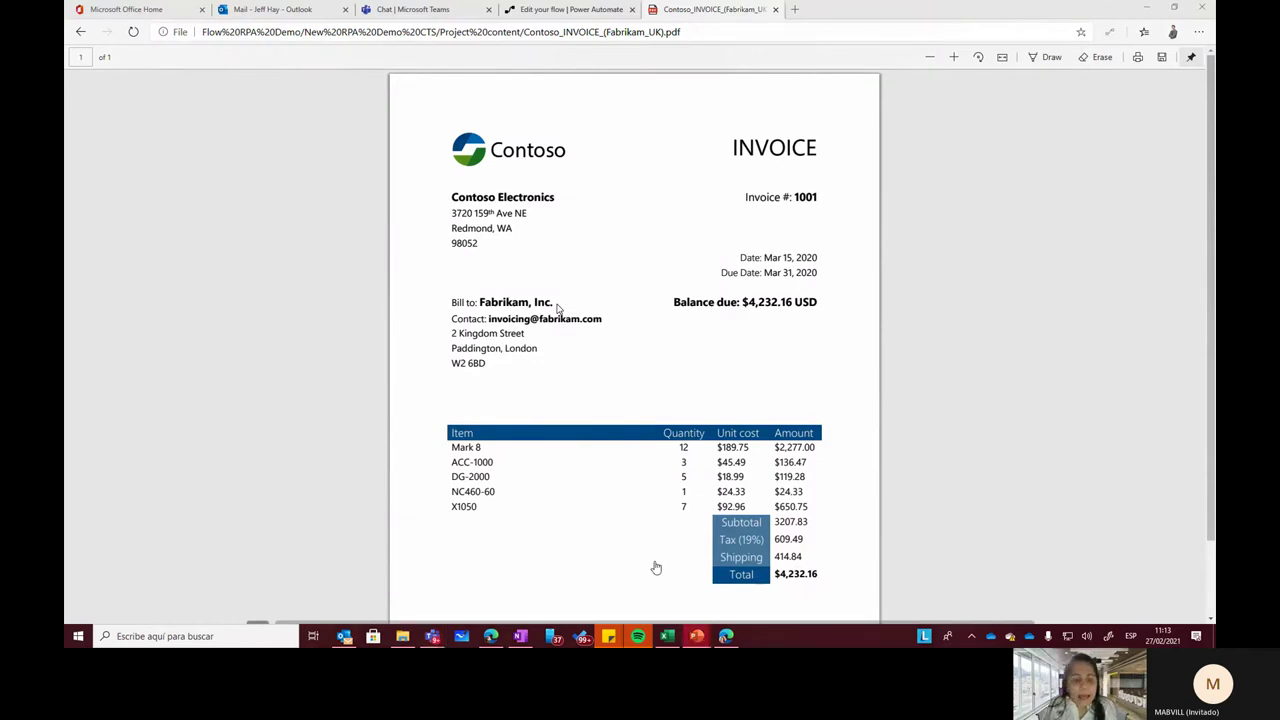
# - Switch to the flow editor and examine the email trigger's advanced options and the Predict action inside Apply to each
pyautogui.click(571, 11)
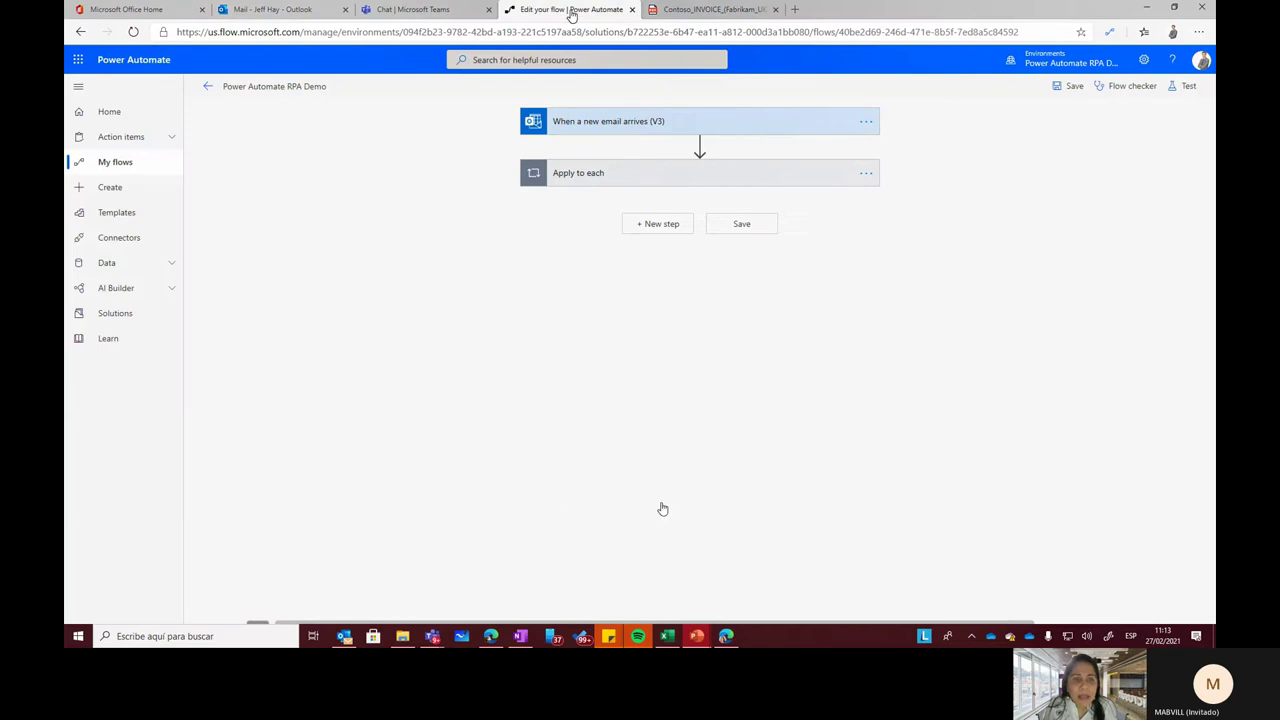
pyautogui.click(695, 124)
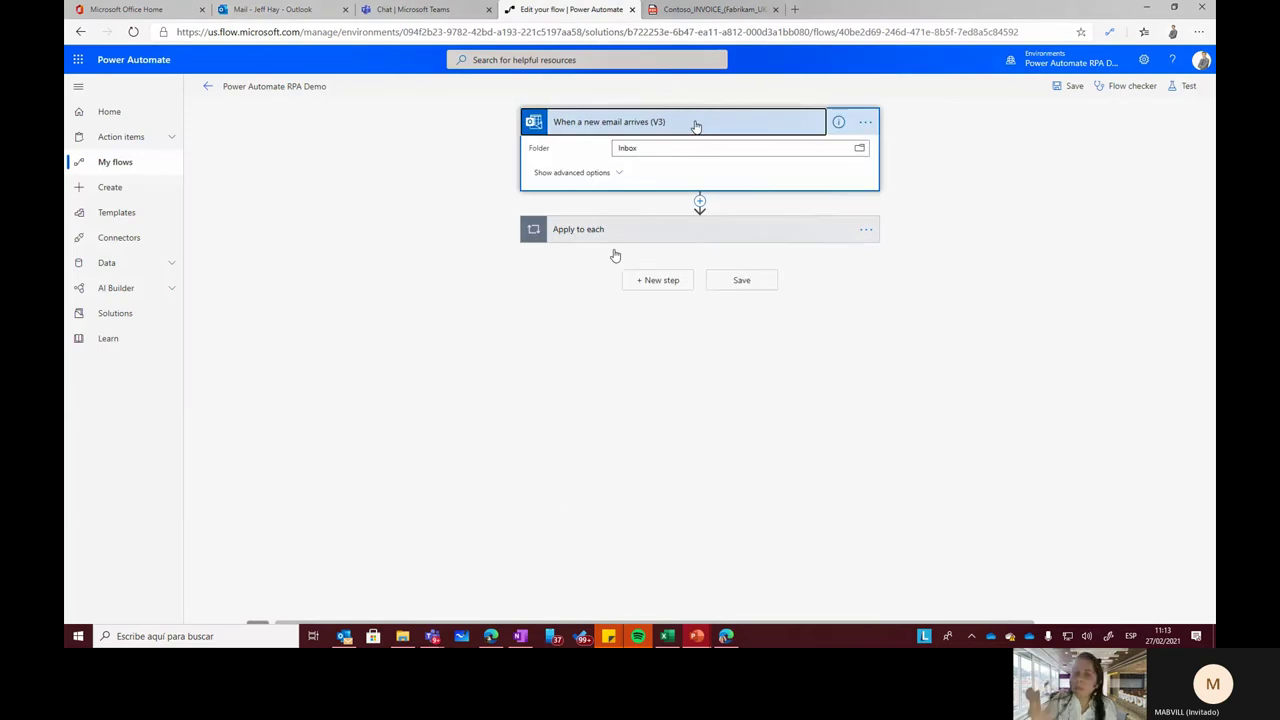
pyautogui.click(620, 174)
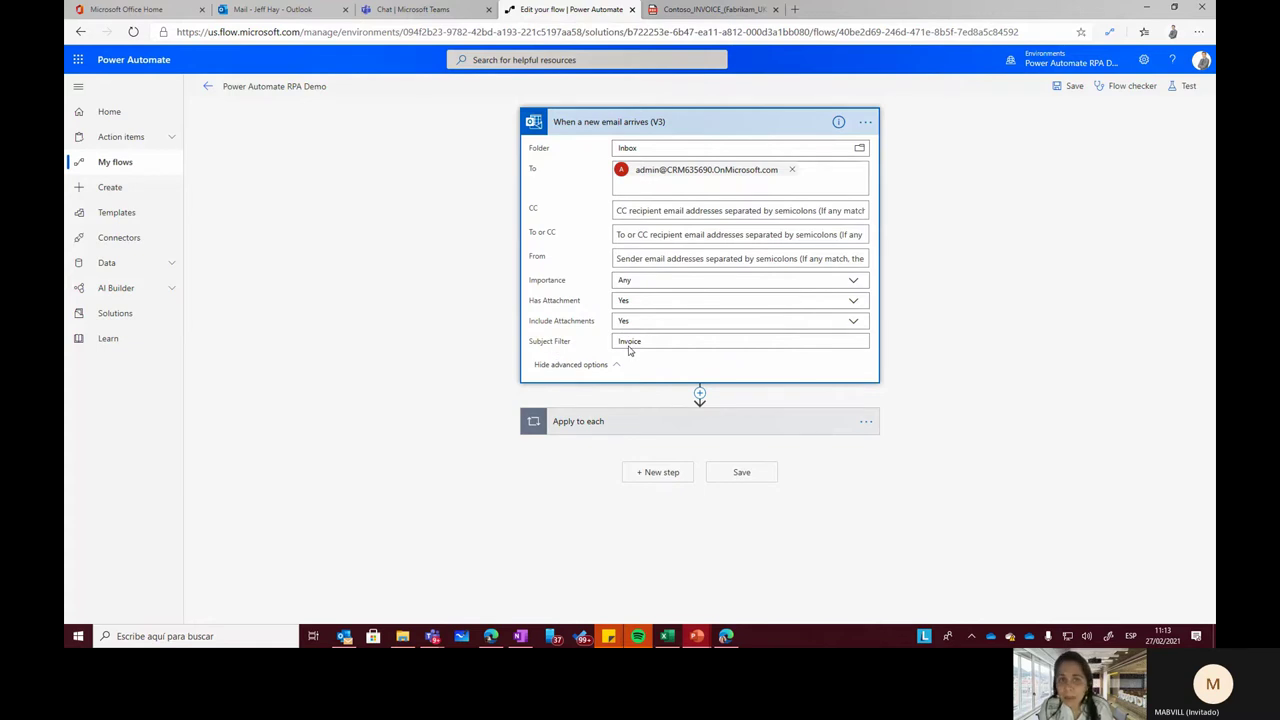
pyautogui.click(691, 128)
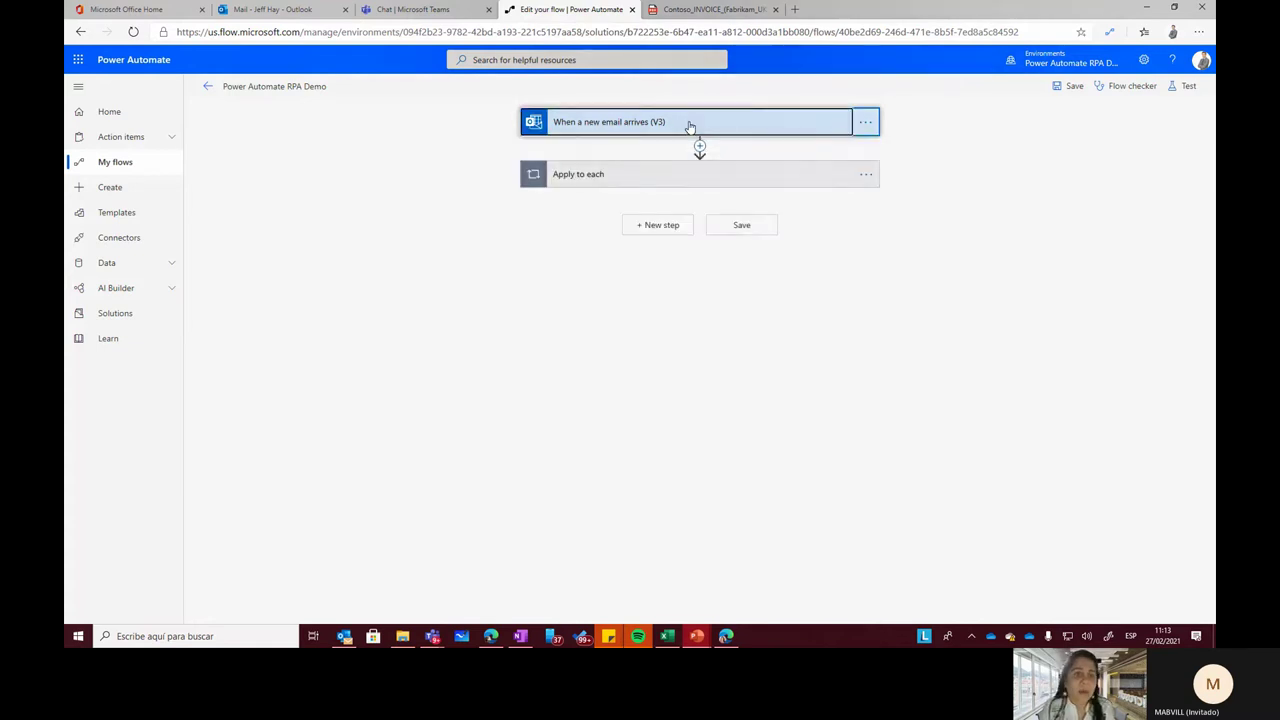
pyautogui.click(691, 175)
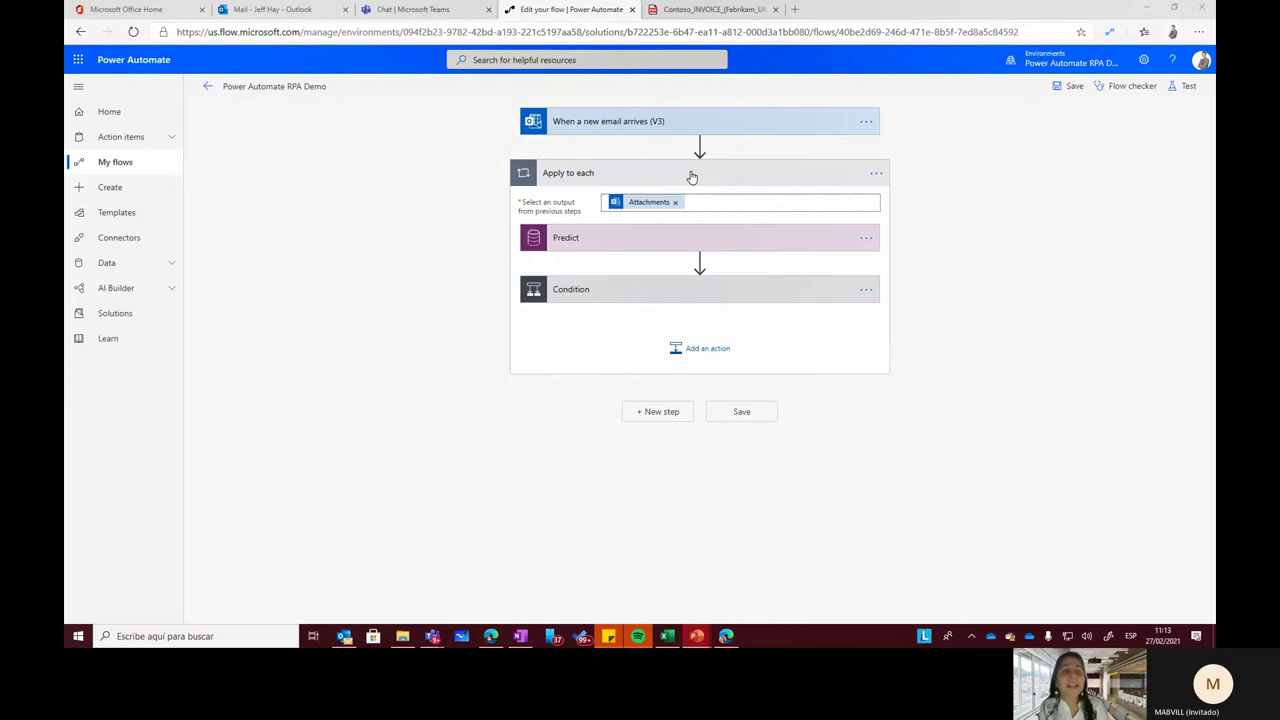
pyautogui.click(666, 237)
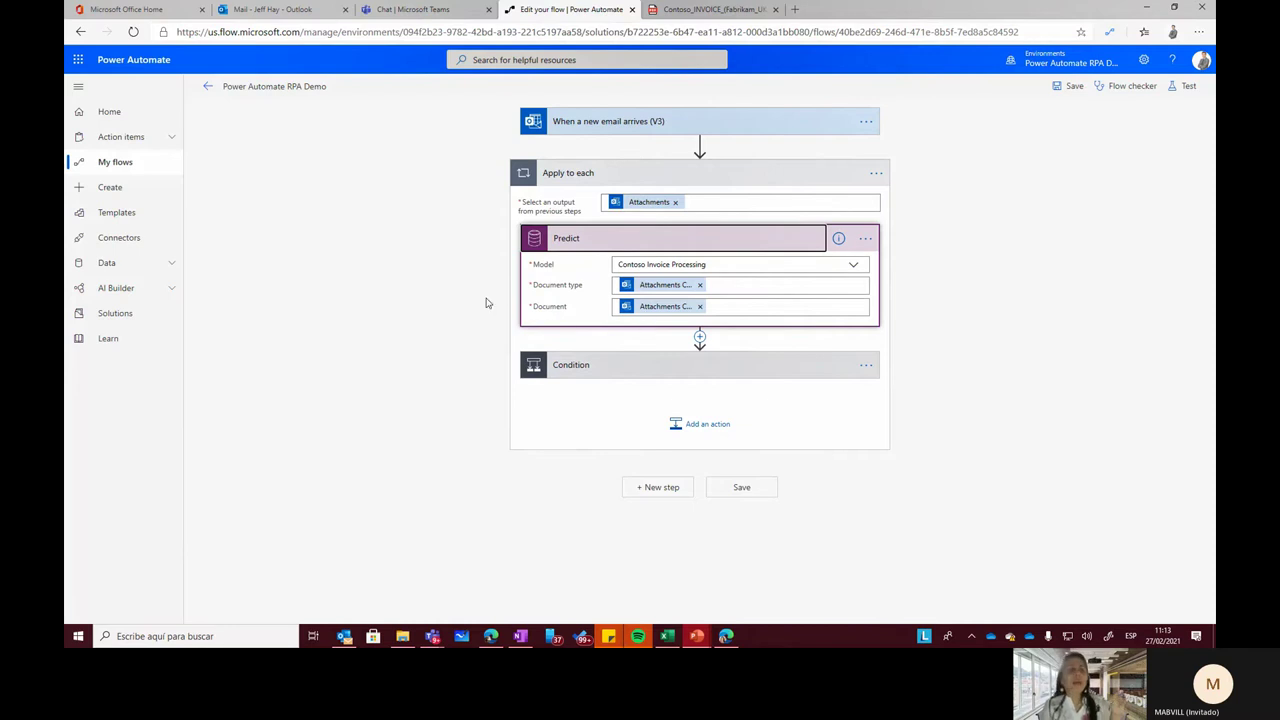
# - Show the AI Builder models in a separate browser tab and open the Invoice Processing model
pyautogui.click(172, 290)
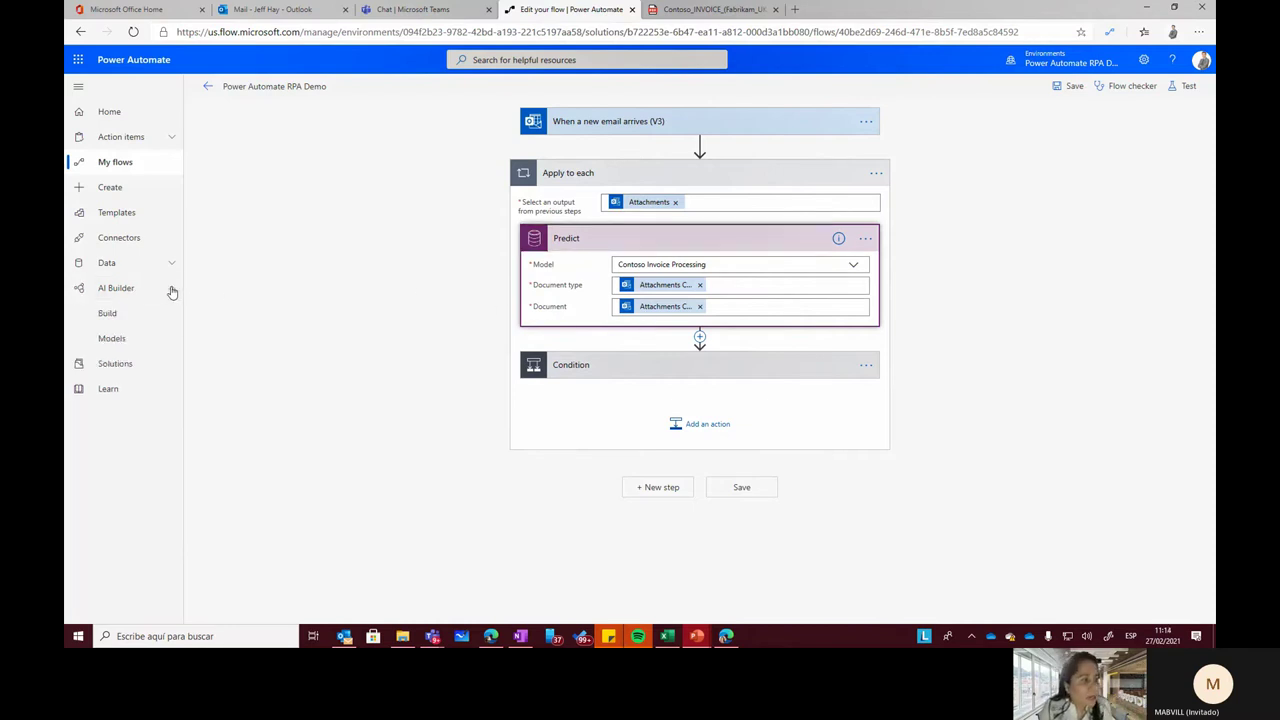
pyautogui.rightClick(120, 340)
pyautogui.click(168, 348)
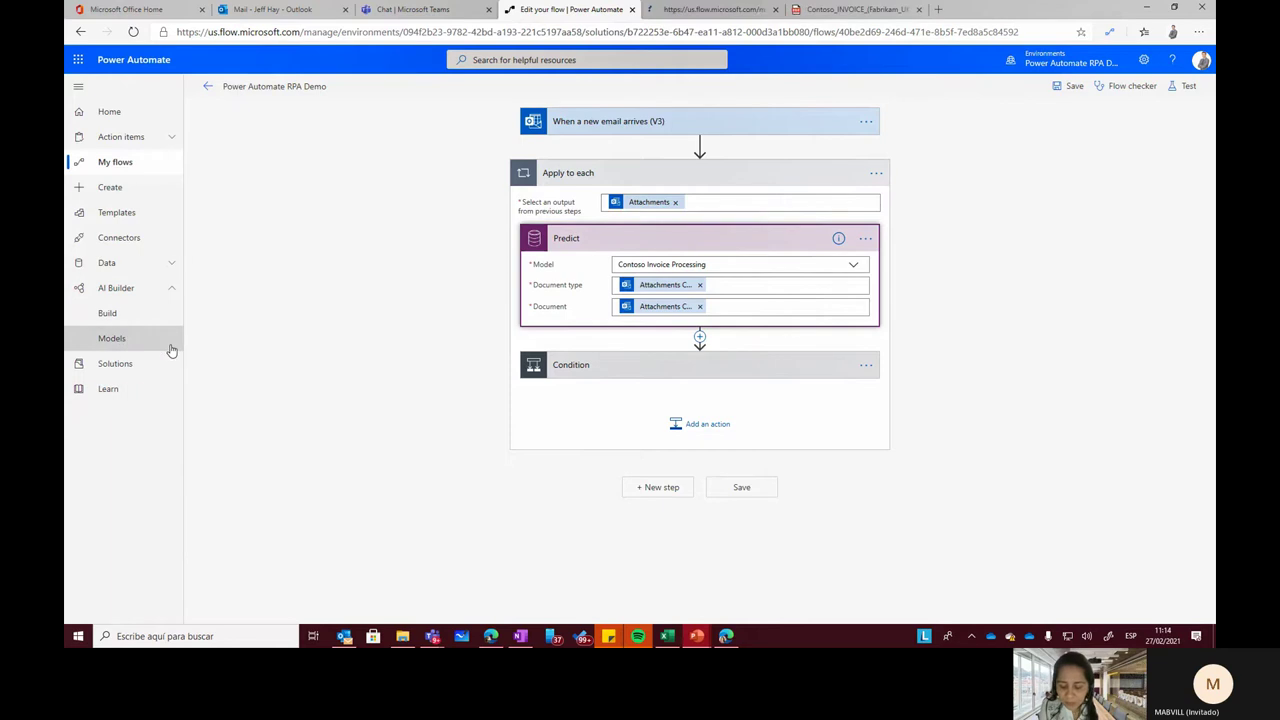
pyautogui.click(676, 12)
pyautogui.click(276, 261)
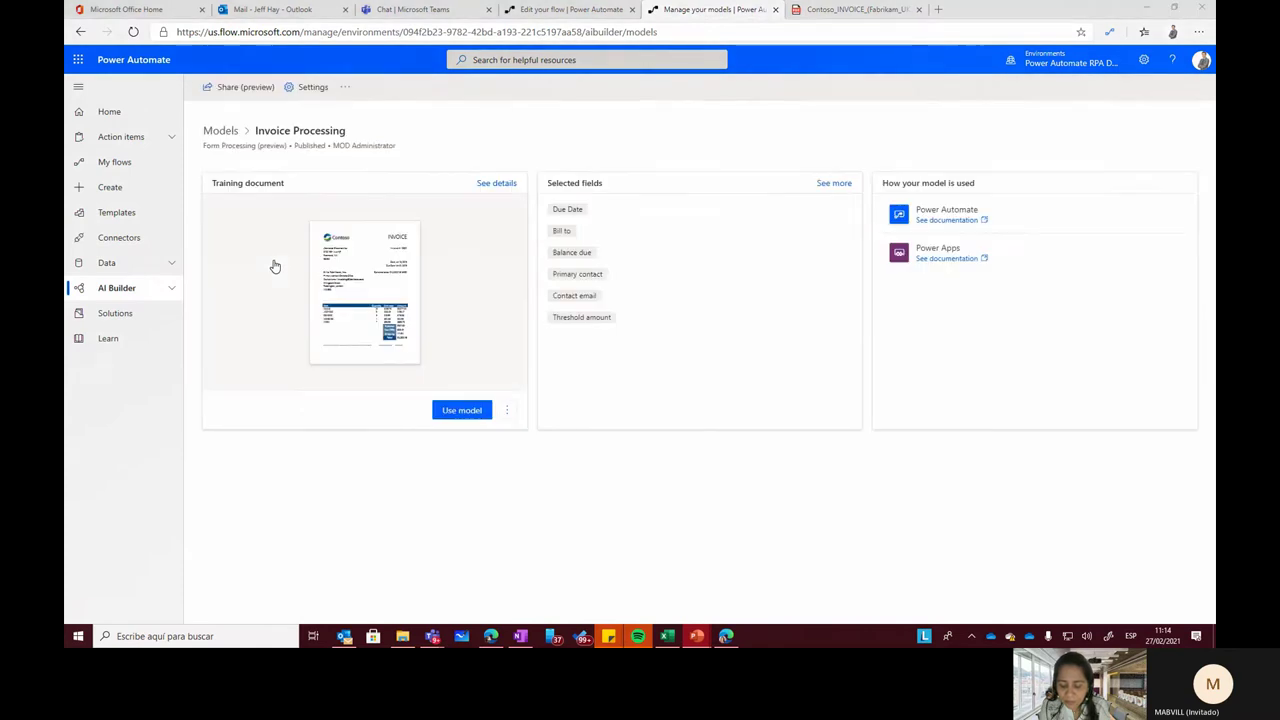
# - View the Invoice Processing model's training document through to its end and close the preview
pyautogui.click(362, 289)
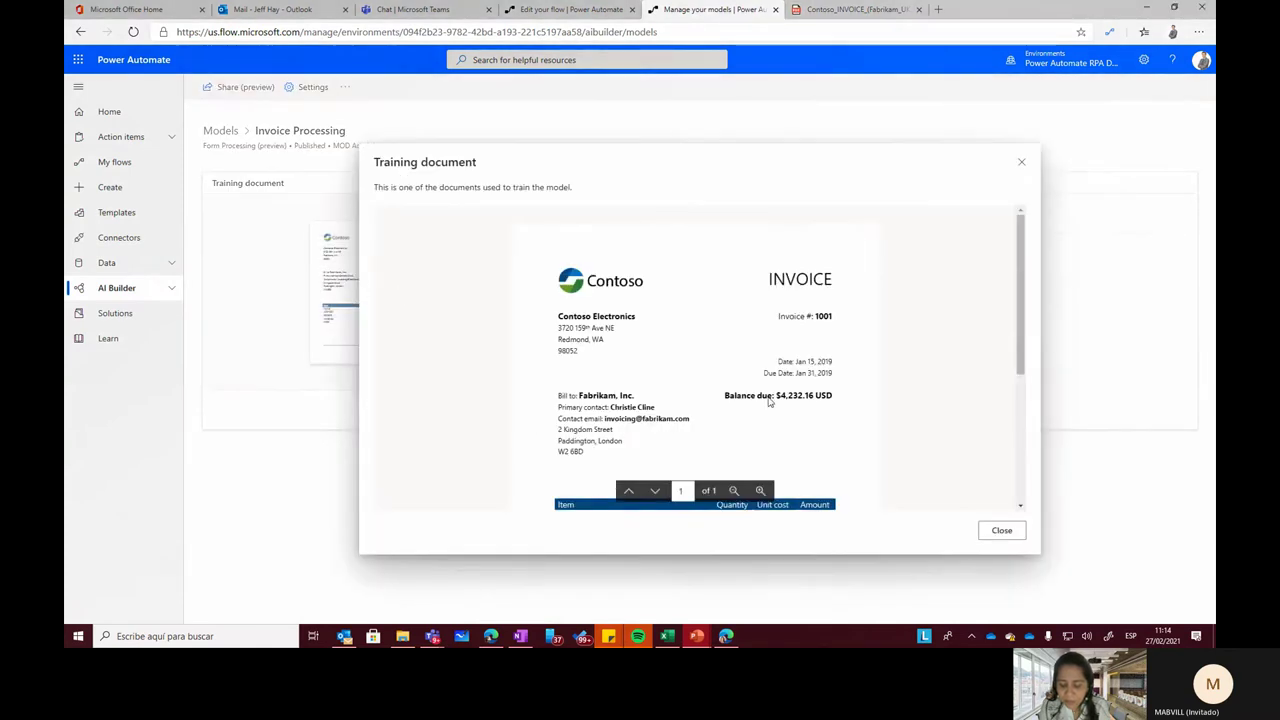
pyautogui.click(1020, 507)
pyautogui.click(1020, 508)
pyautogui.click(1020, 508)
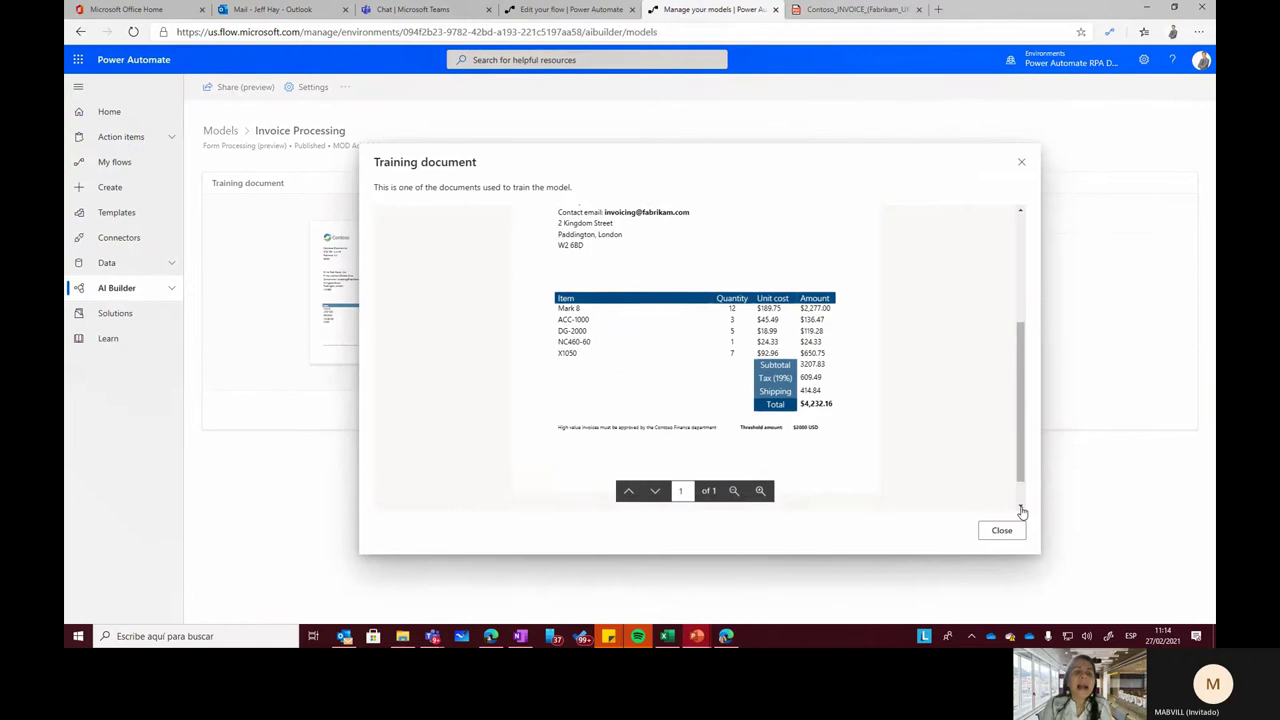
pyautogui.click(1020, 508)
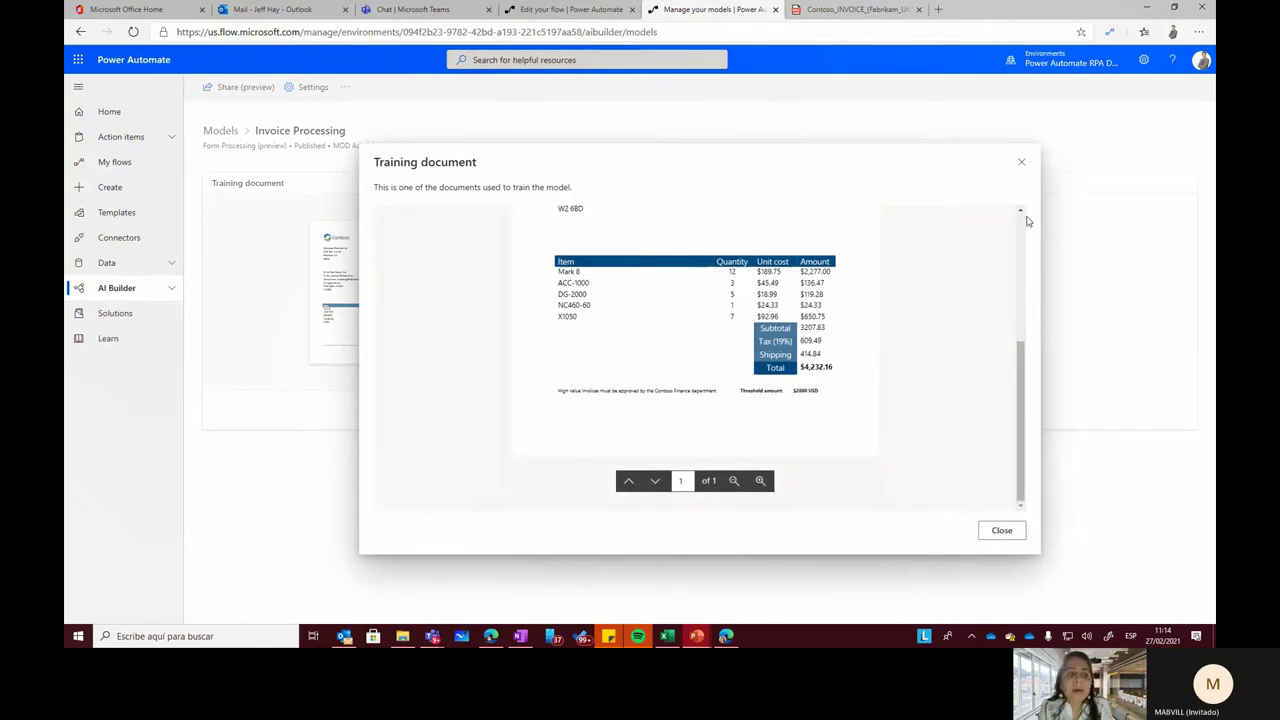
pyautogui.click(1021, 163)
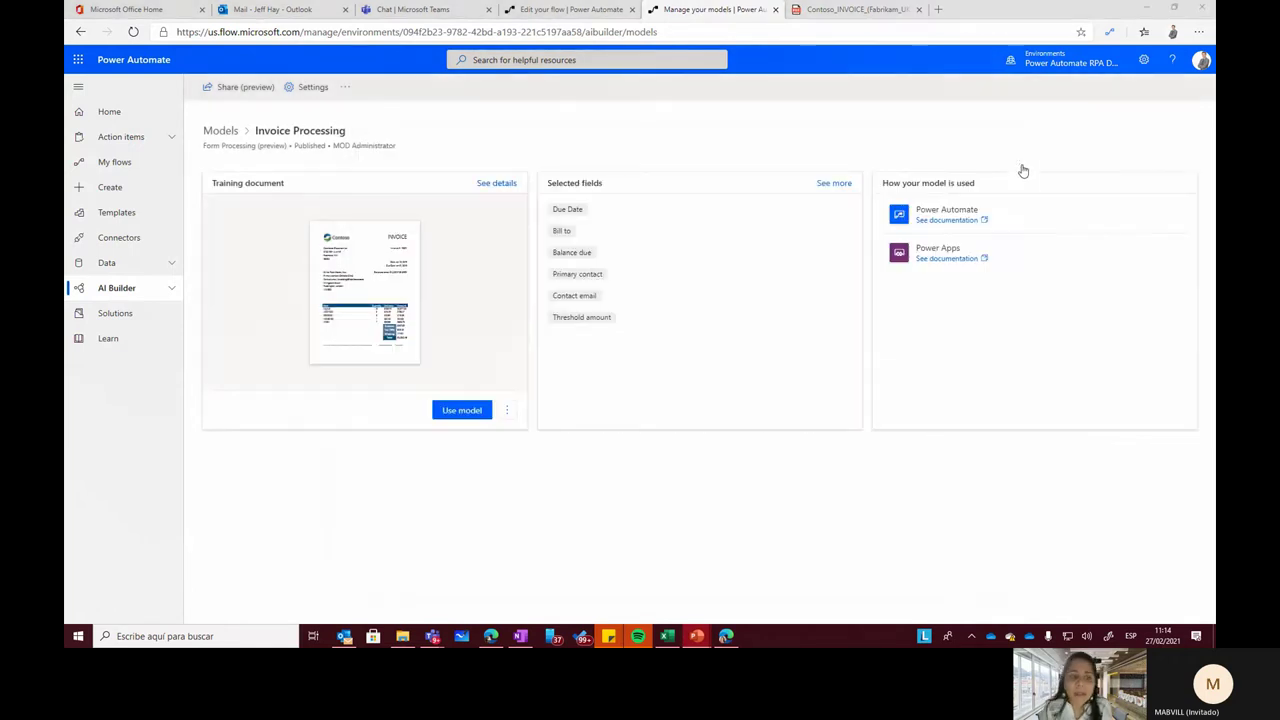
# - Return to the flow and examine the balance condition and the Send an email (V2) action in its If no branch
pyautogui.click(575, 9)
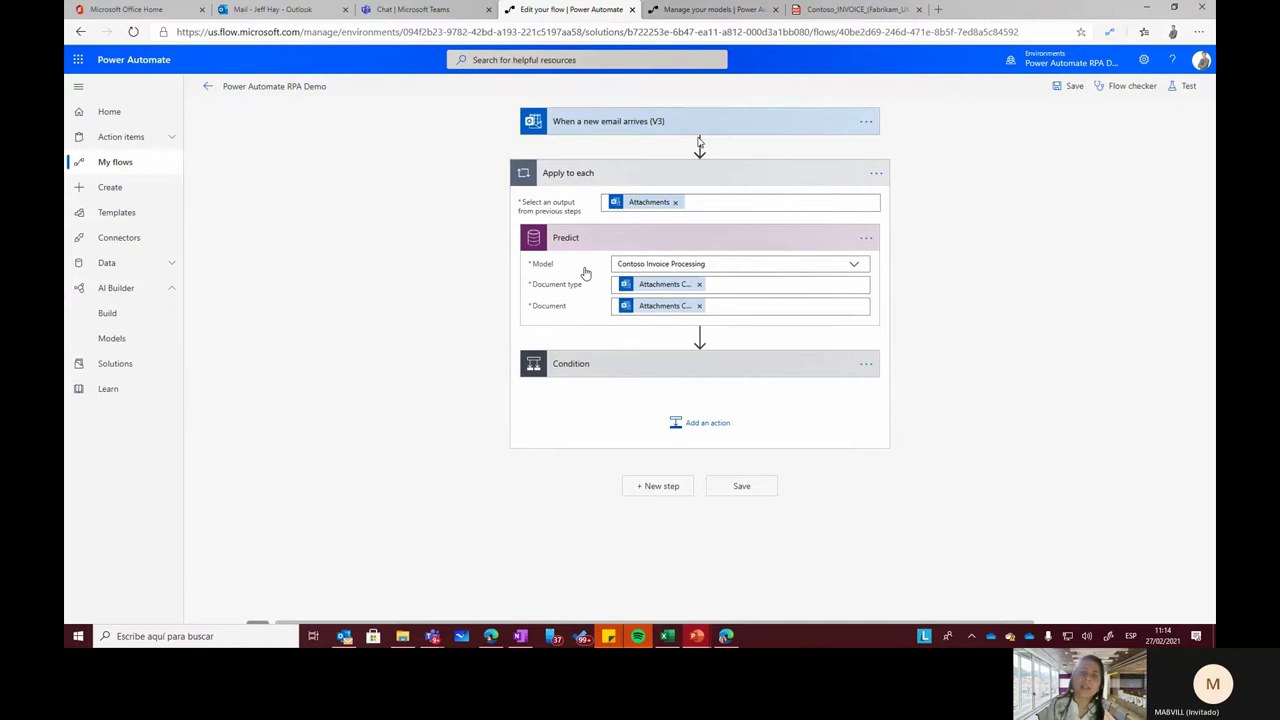
pyautogui.click(686, 241)
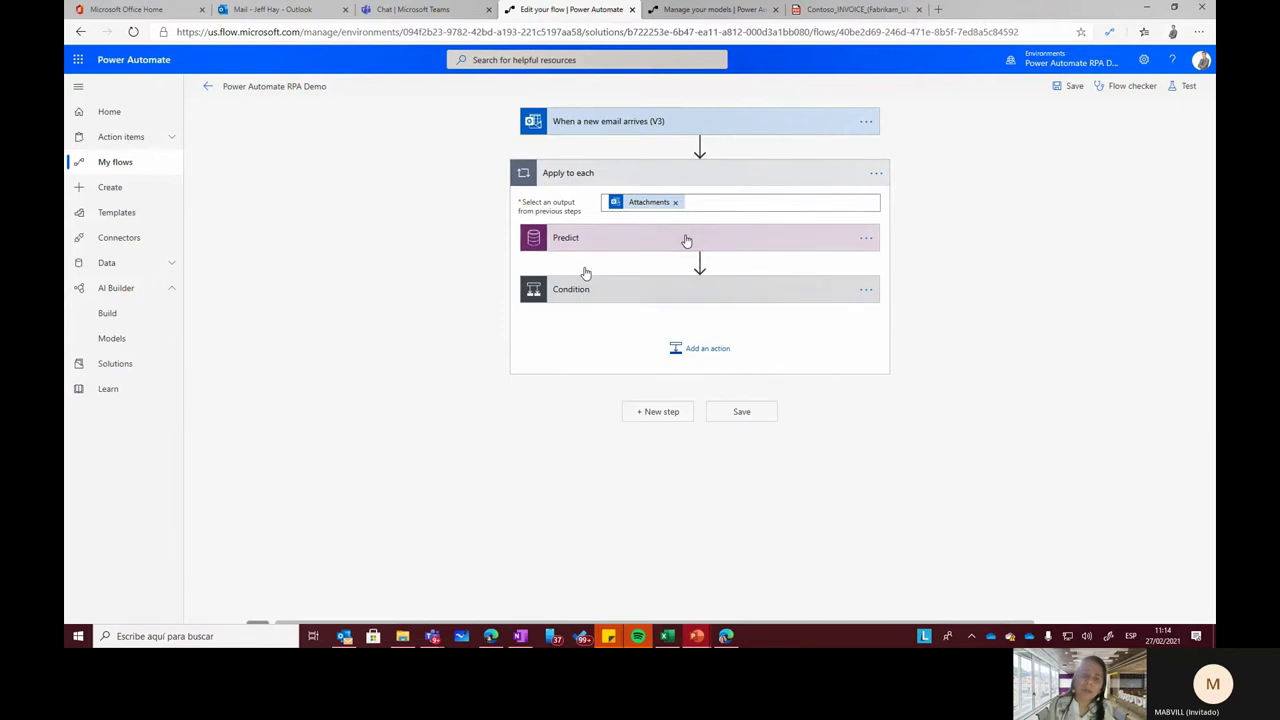
pyautogui.click(688, 292)
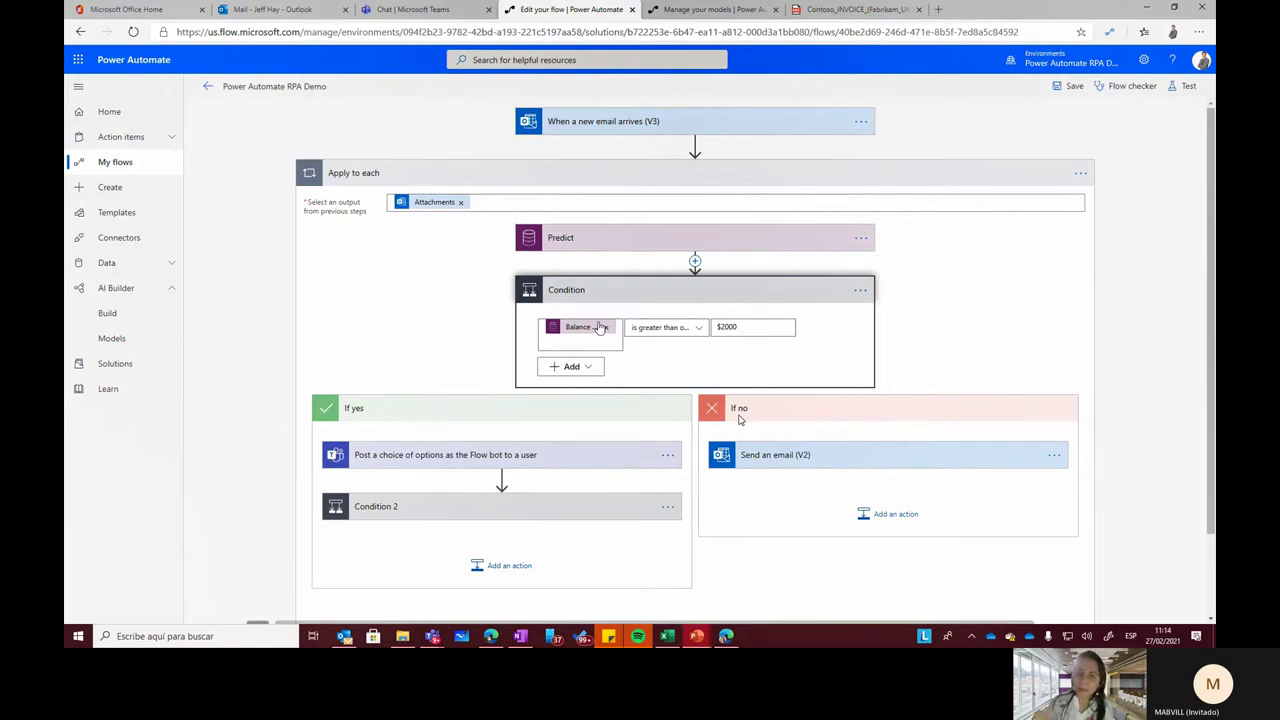
pyautogui.click(858, 462)
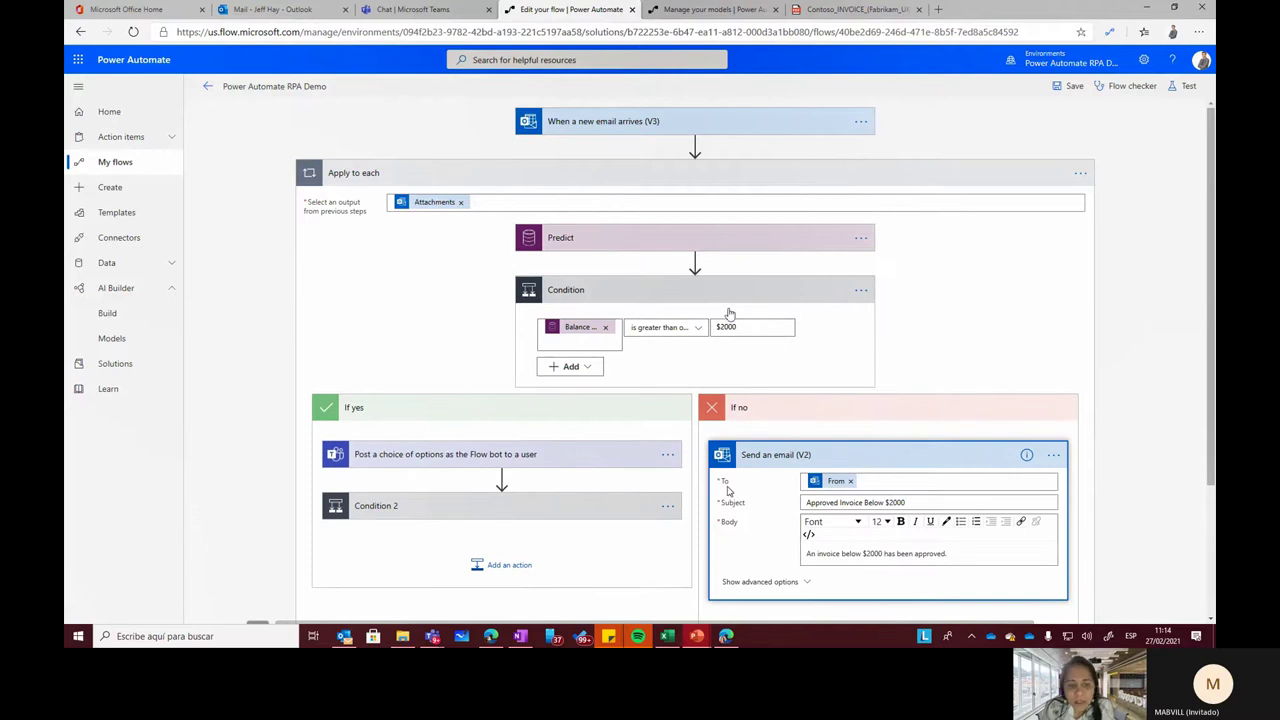
# - Skip the slide's demo video forward from the invoice to the training document preview
pyautogui.hotkey('ctrl', 'Tab')
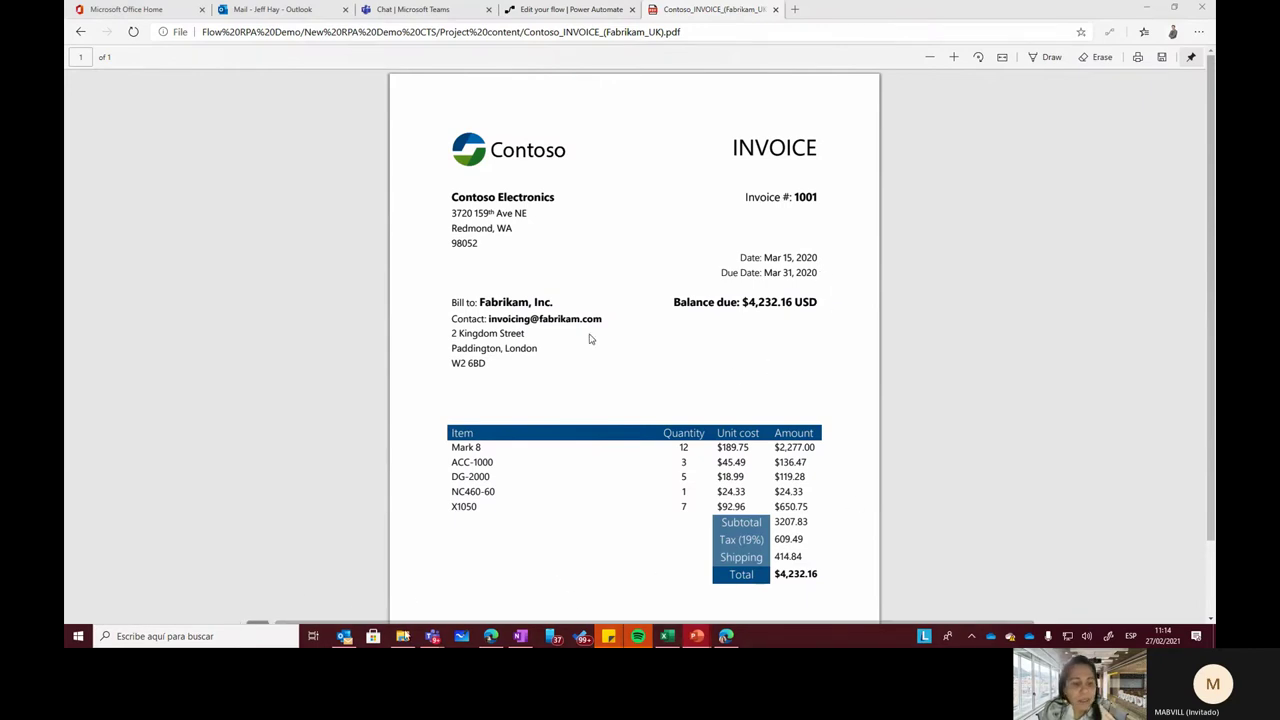
pyautogui.click(351, 624)
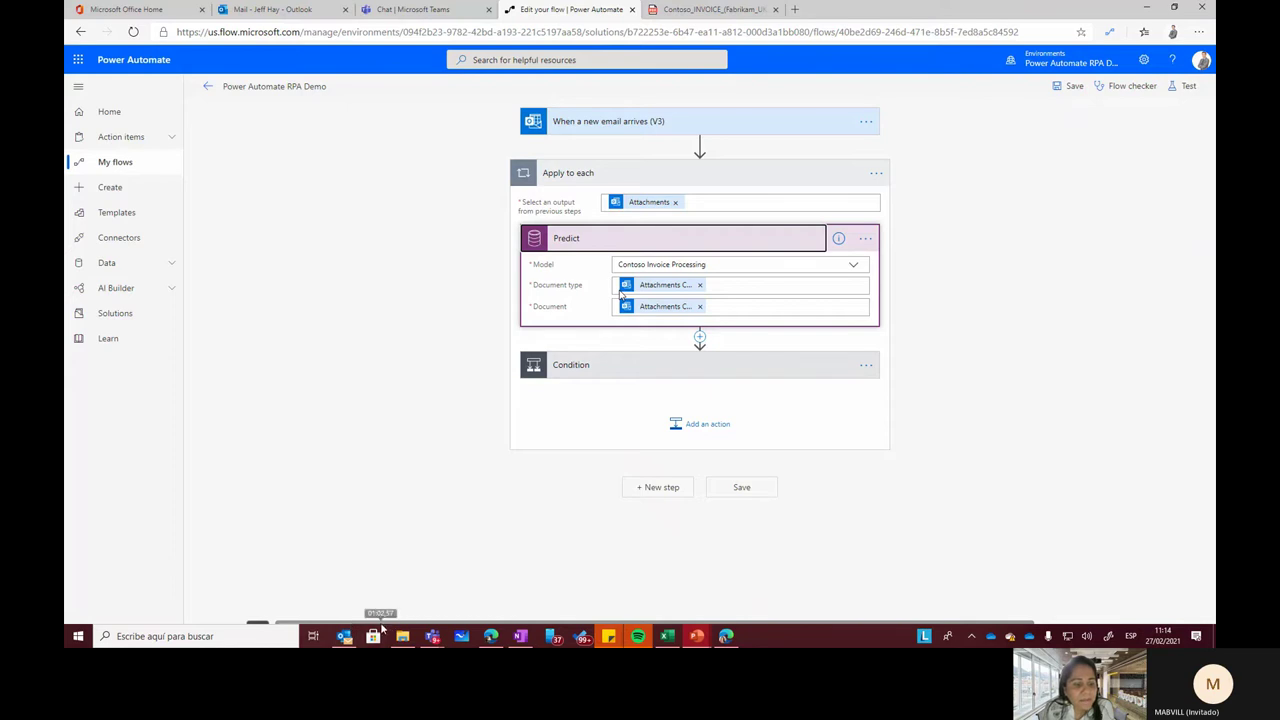
pyautogui.click(383, 625)
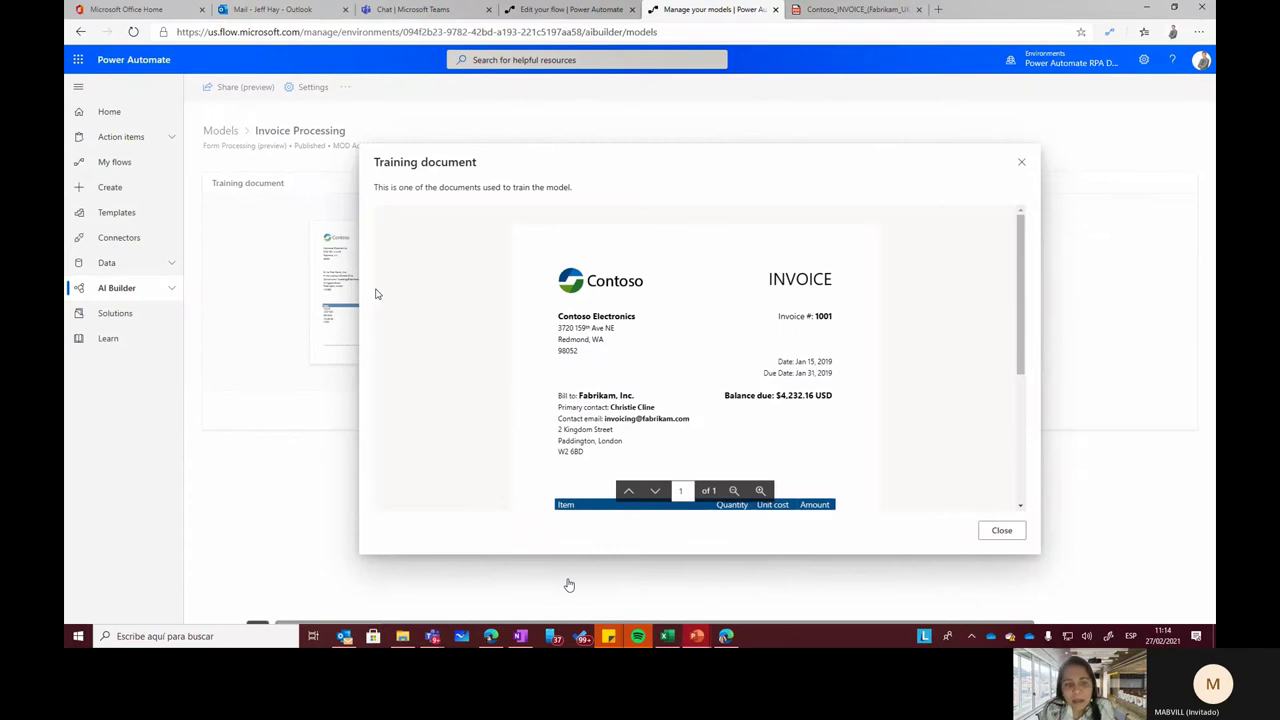
pyautogui.click(552, 548)
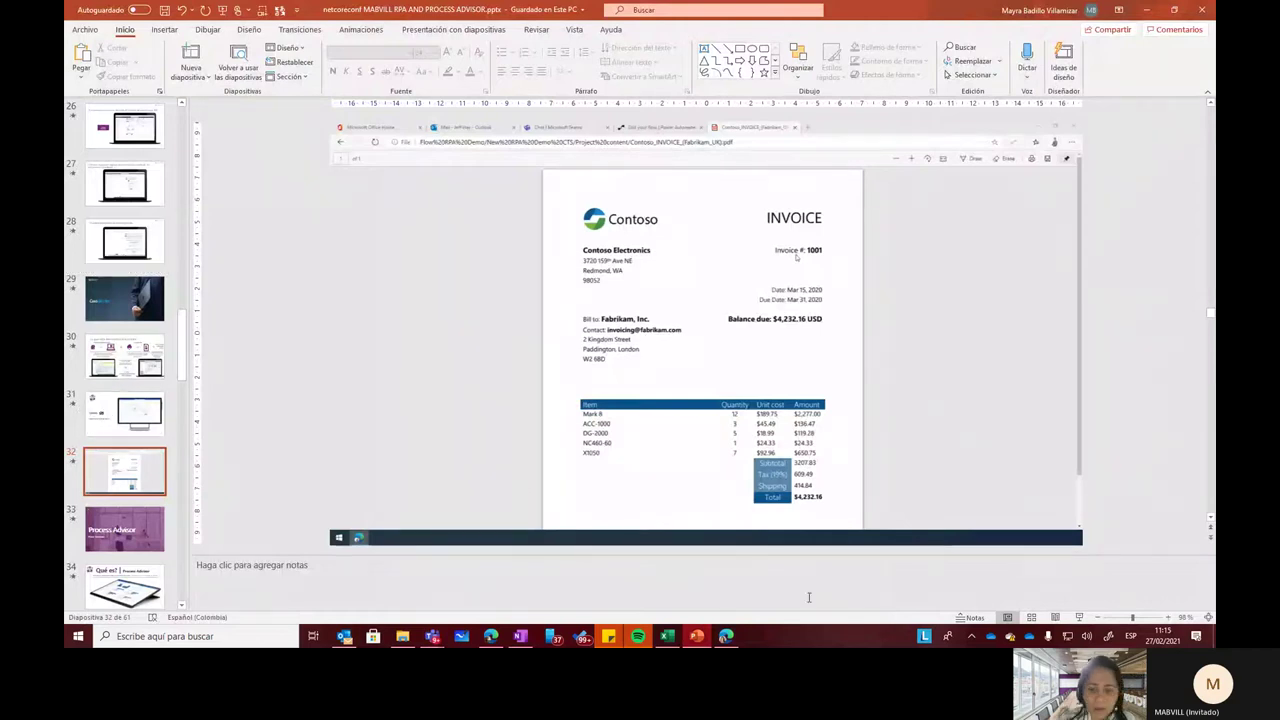
# - Run the slideshow from slide 32 with the presenter view and slideshow displays swapped, and end the show
pyautogui.click(1079, 617)
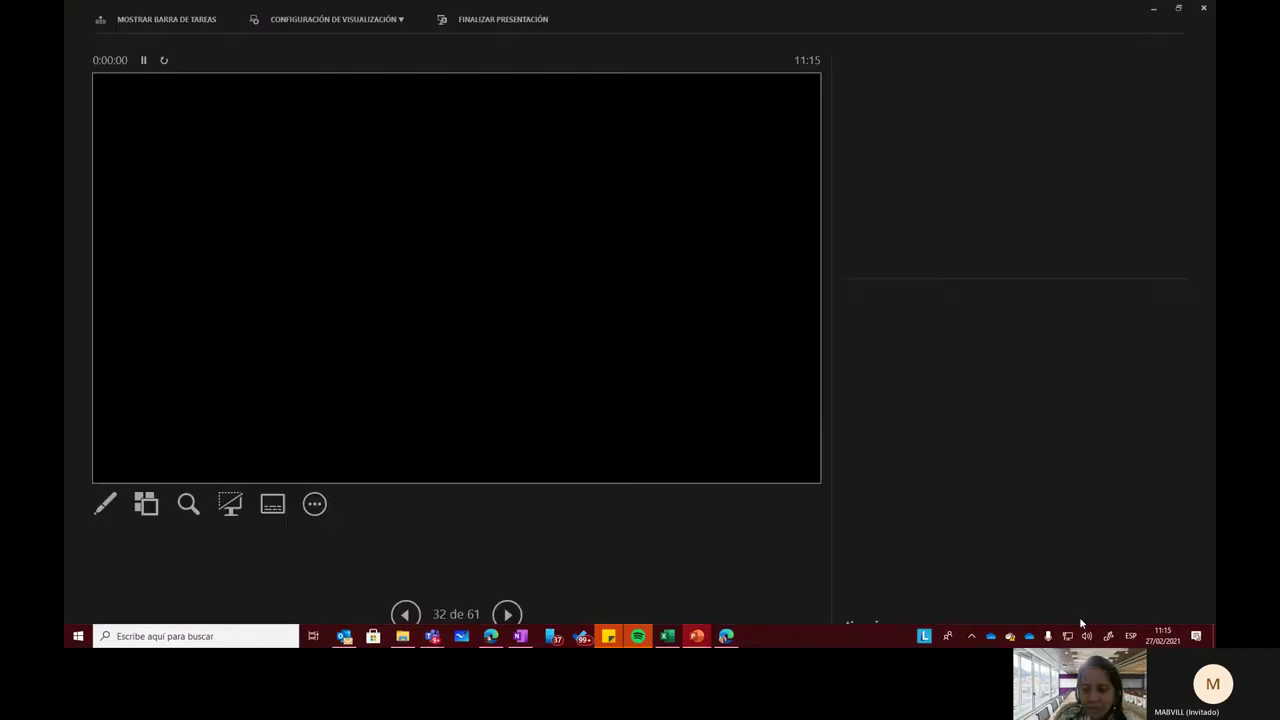
pyautogui.click(398, 20)
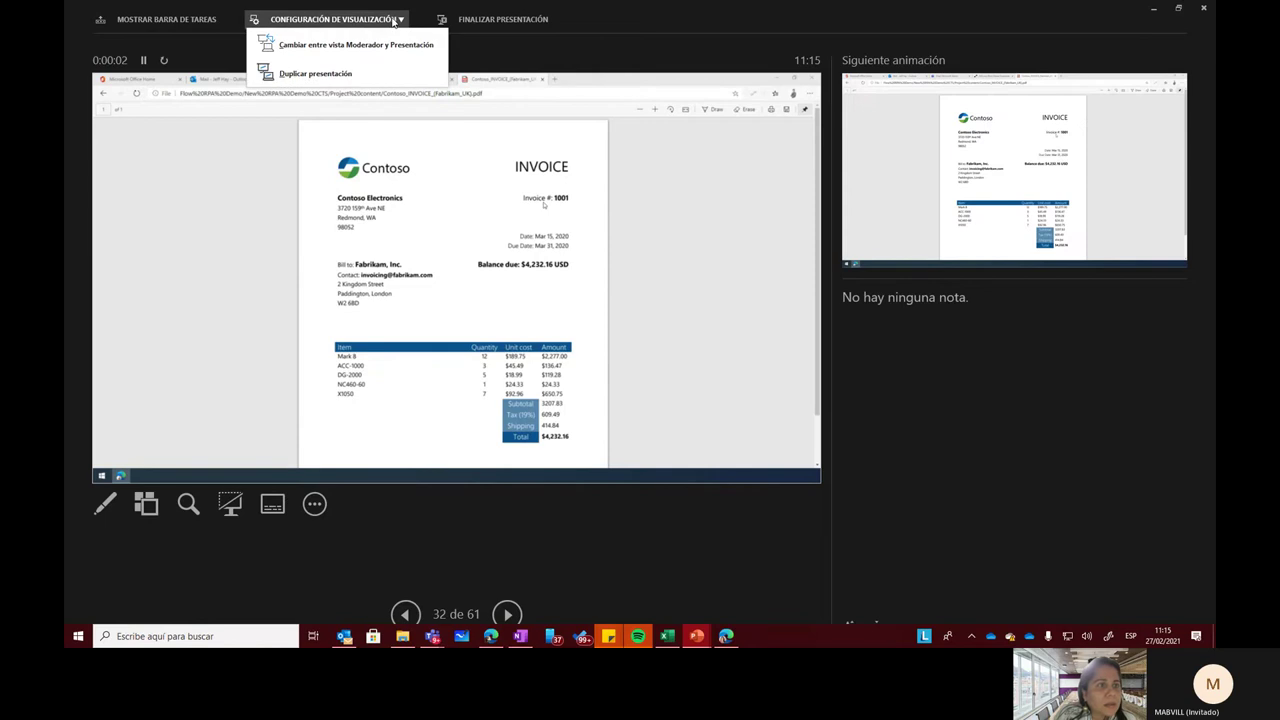
pyautogui.click(343, 44)
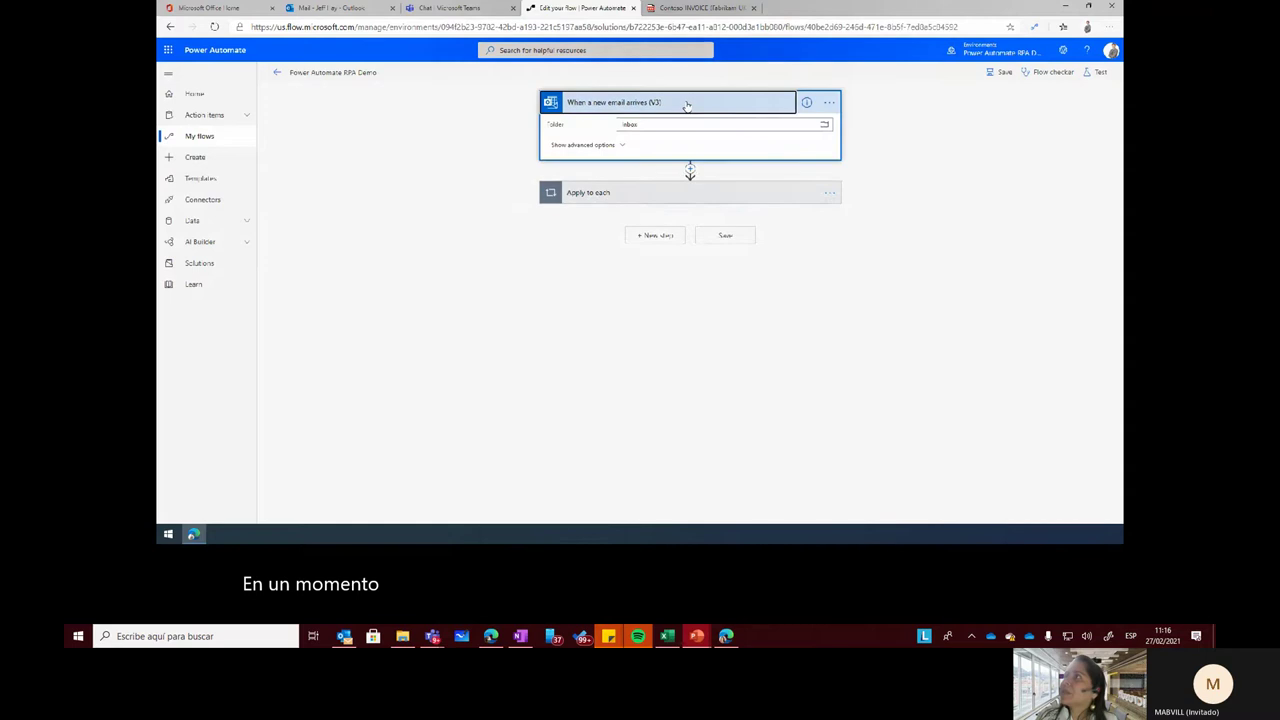
pyautogui.press('Escape')
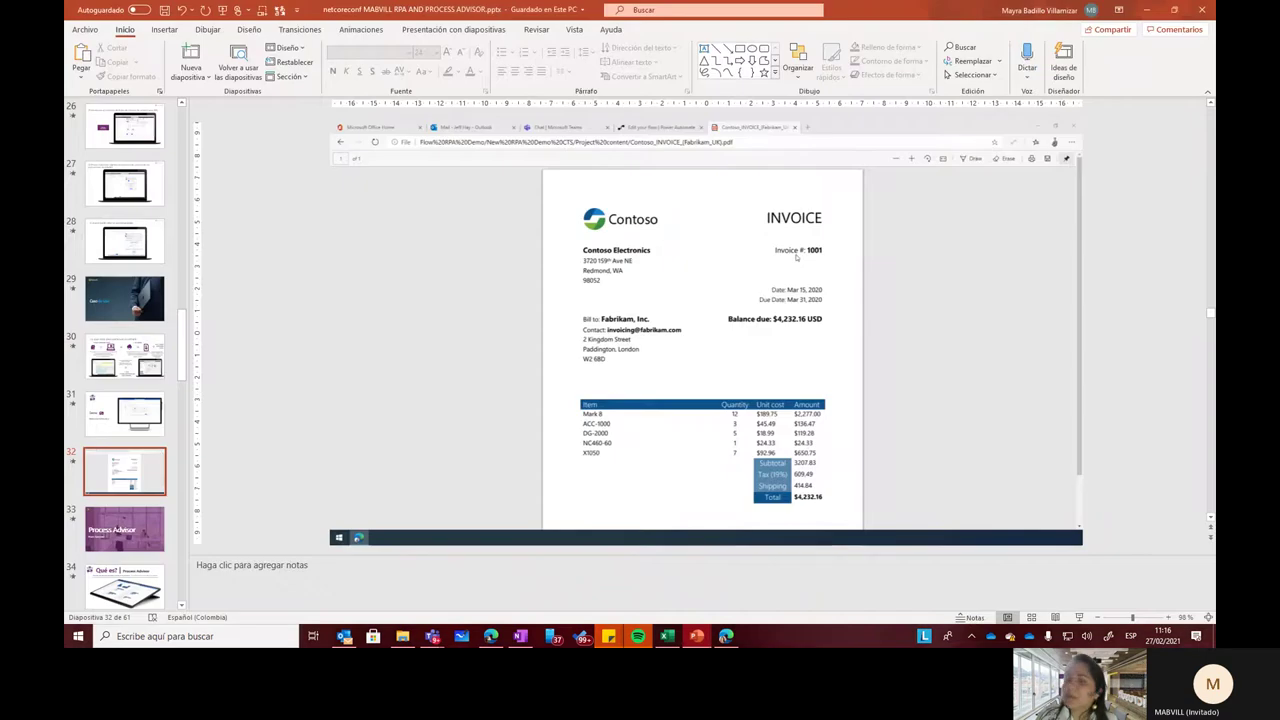
# - Clear the PowerPoint and Outlook windows off the screen and return to the meeting window
pyautogui.click(1173, 10)
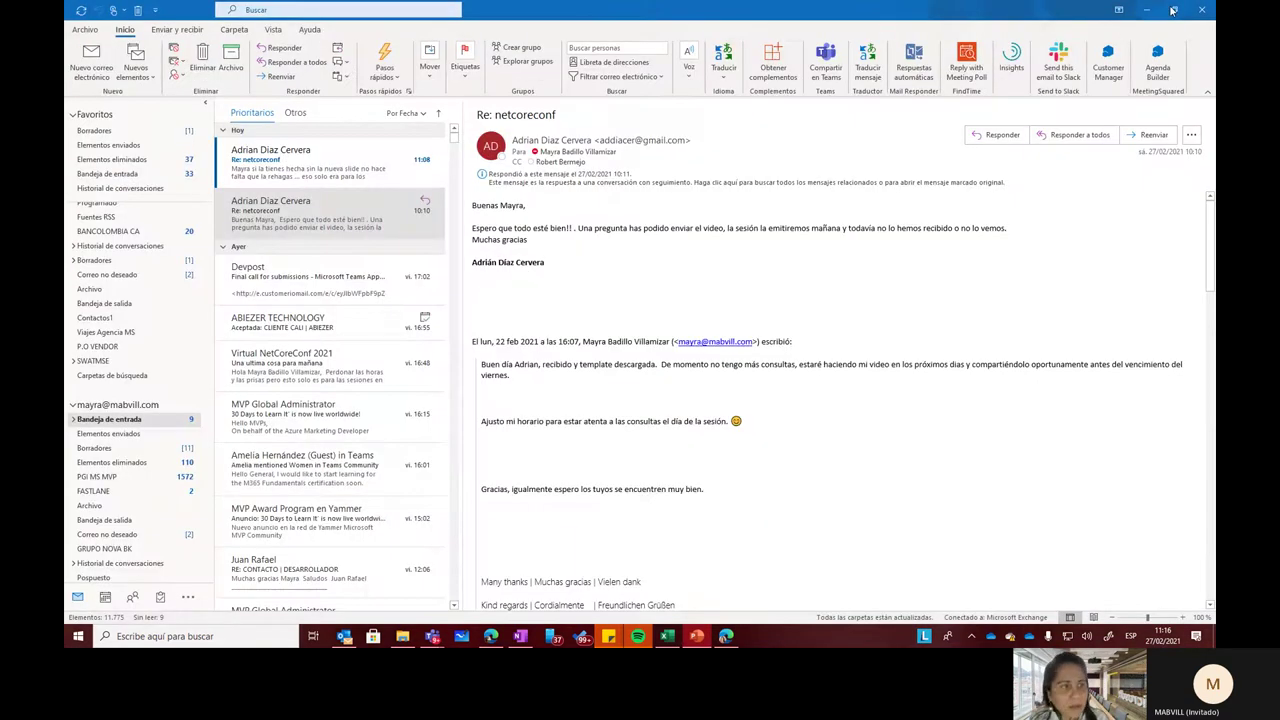
pyautogui.click(1147, 10)
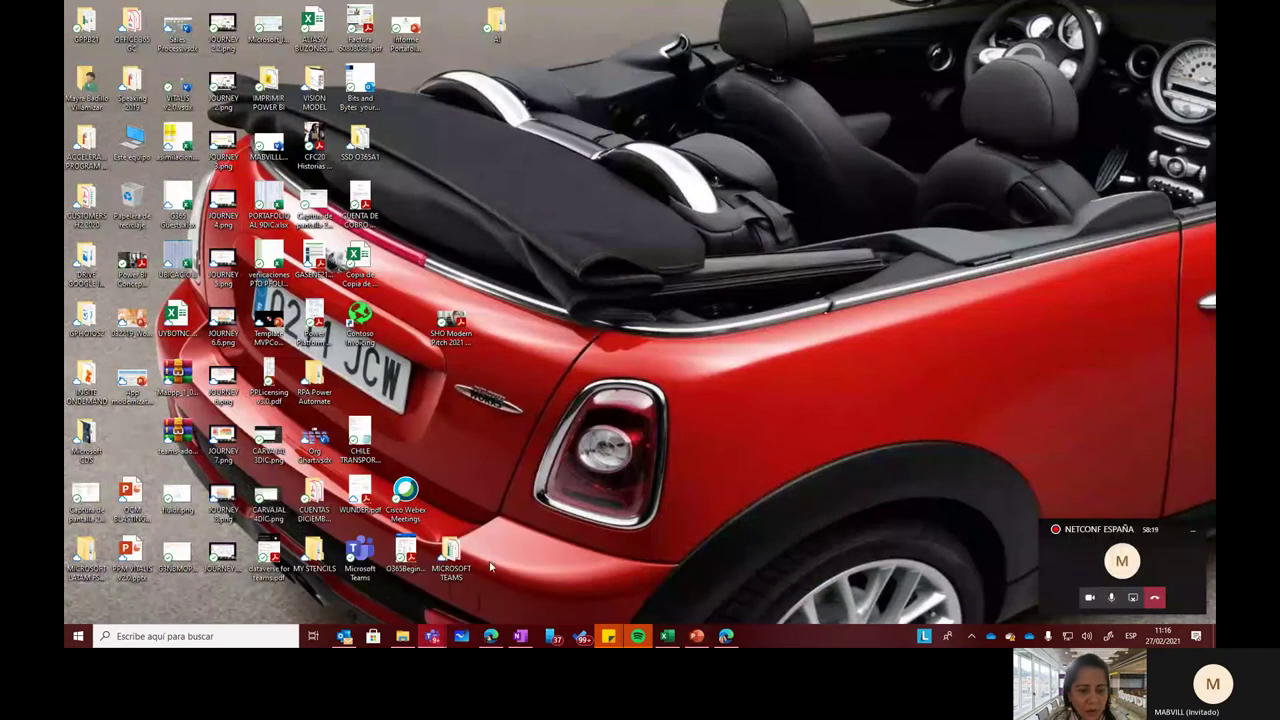
pyautogui.click(1058, 565)
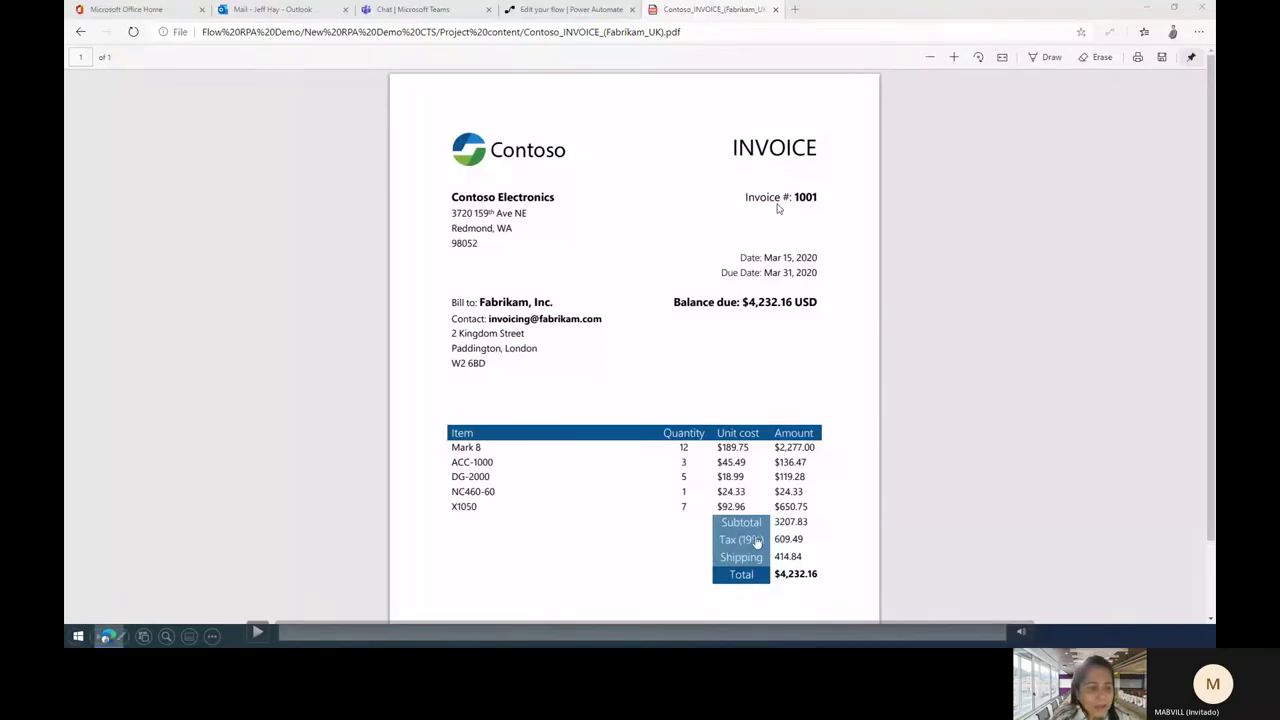
# - Resume the slide's demo video at the condition's collapsed branches and show the advanced options of the Post a choice of options action
pyautogui.click(416, 633)
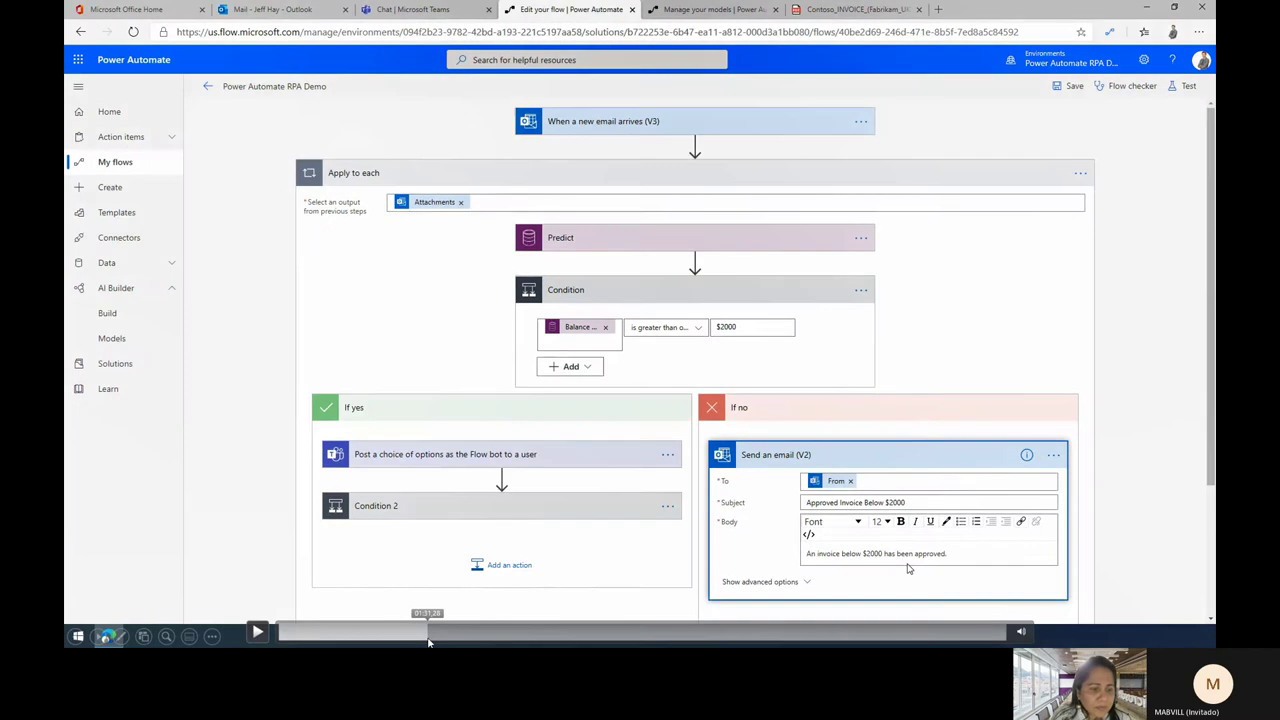
pyautogui.click(446, 641)
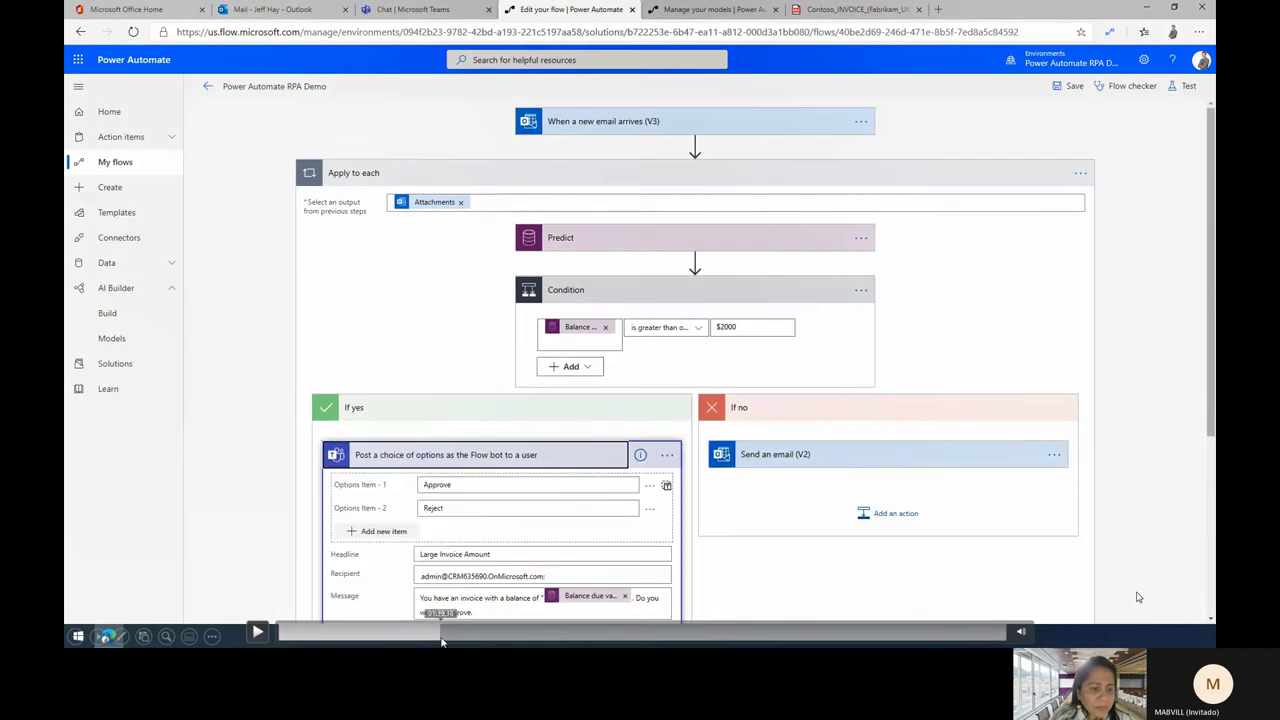
pyautogui.click(437, 641)
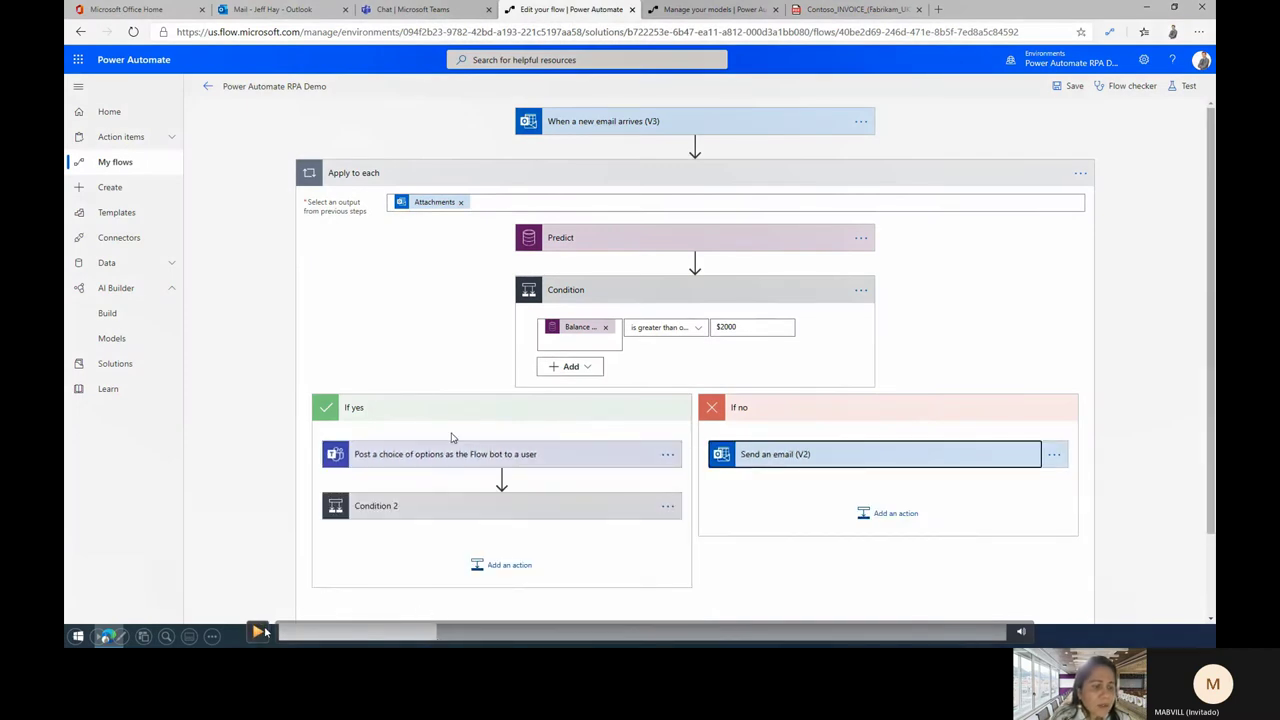
pyautogui.click(257, 632)
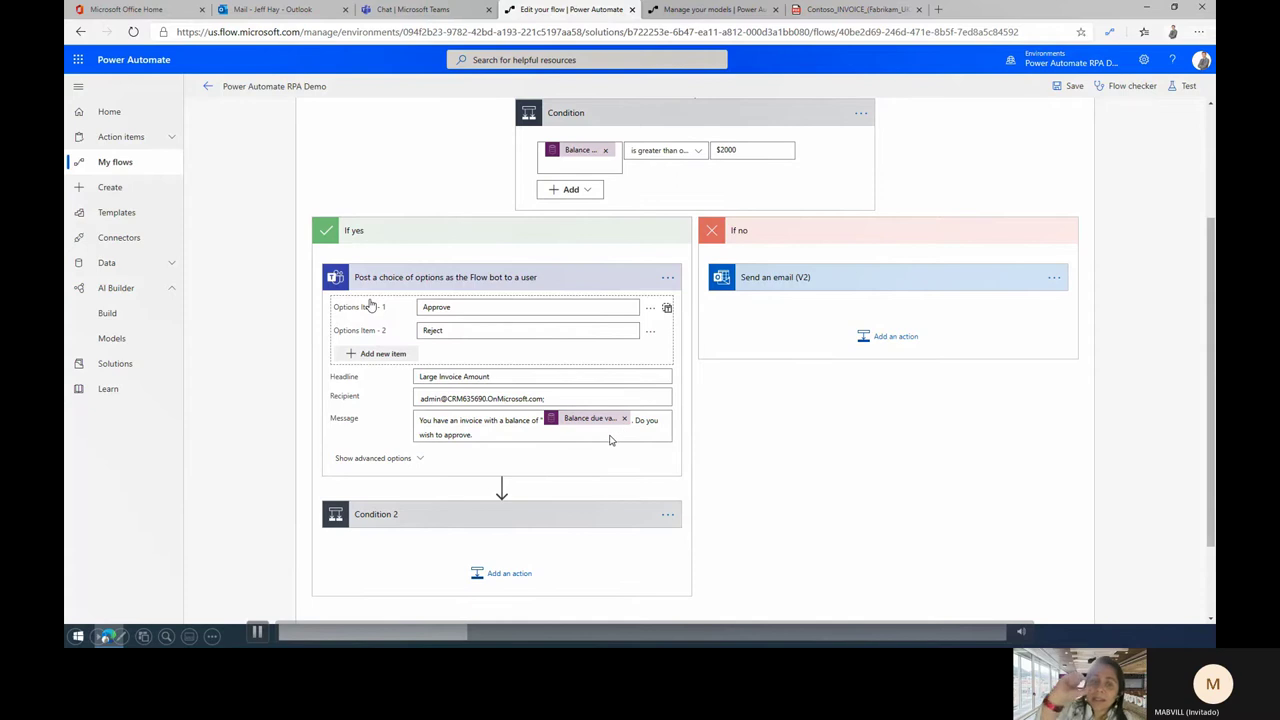
pyautogui.click(420, 459)
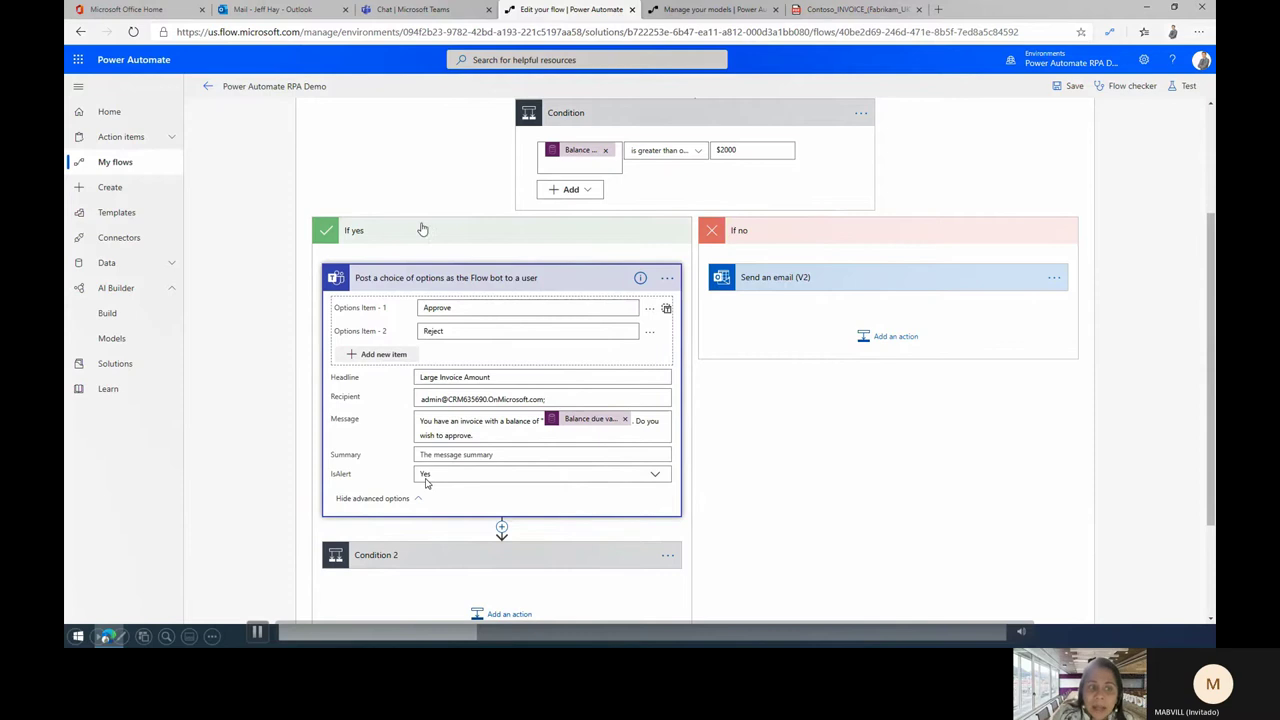
# - Collapse the Post a choice of options action, then examine Condition 2 and the Send an email (V2) 2 action in its If no branch
pyautogui.click(560, 280)
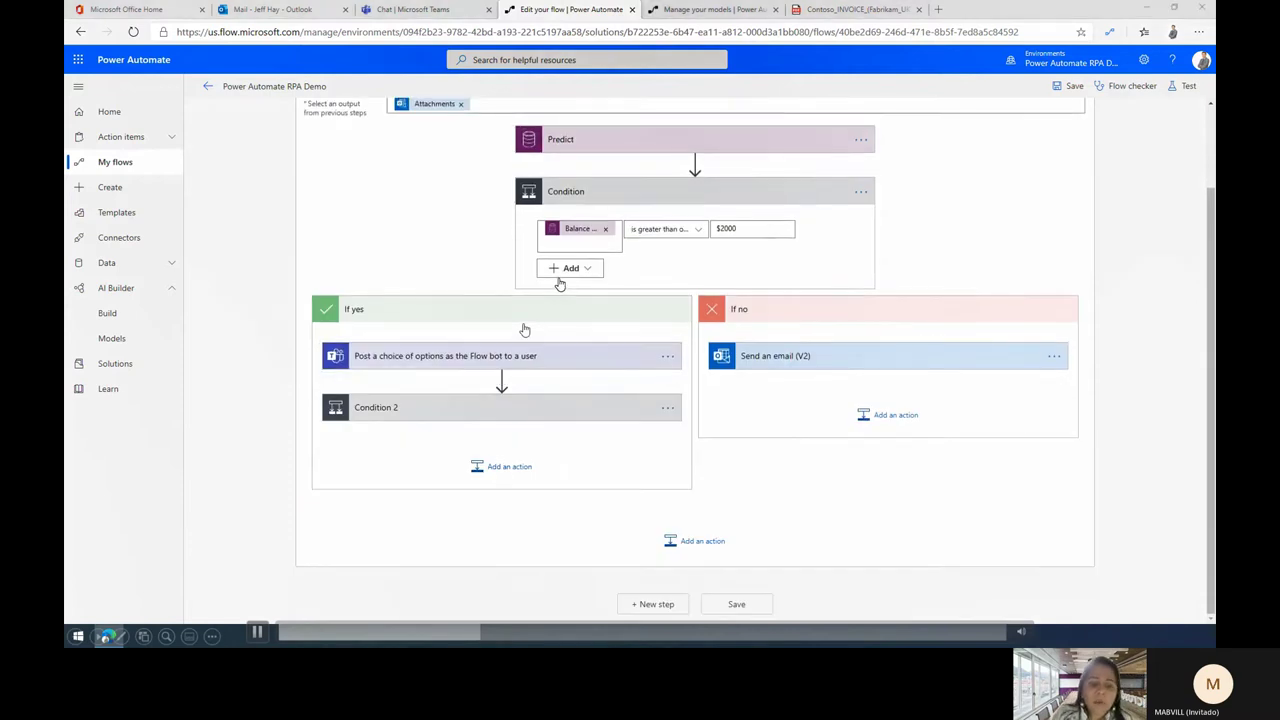
pyautogui.click(524, 405)
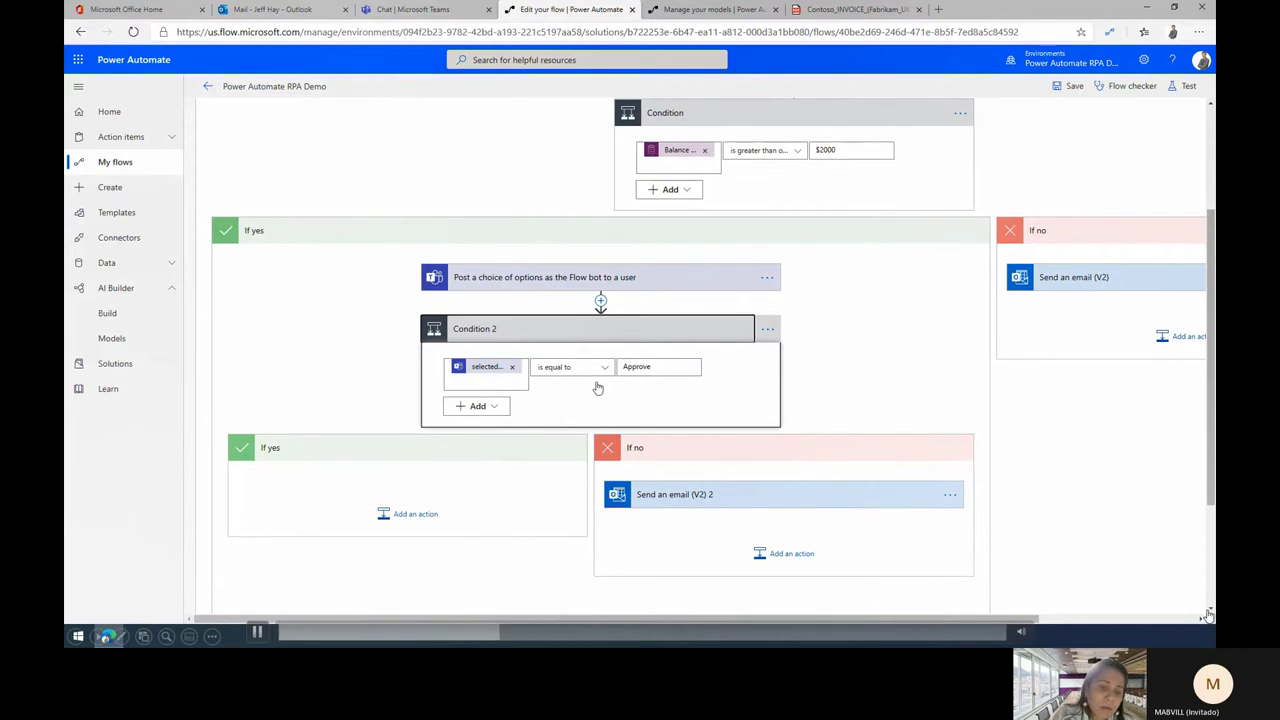
pyautogui.scroll(-3, 567, 415)
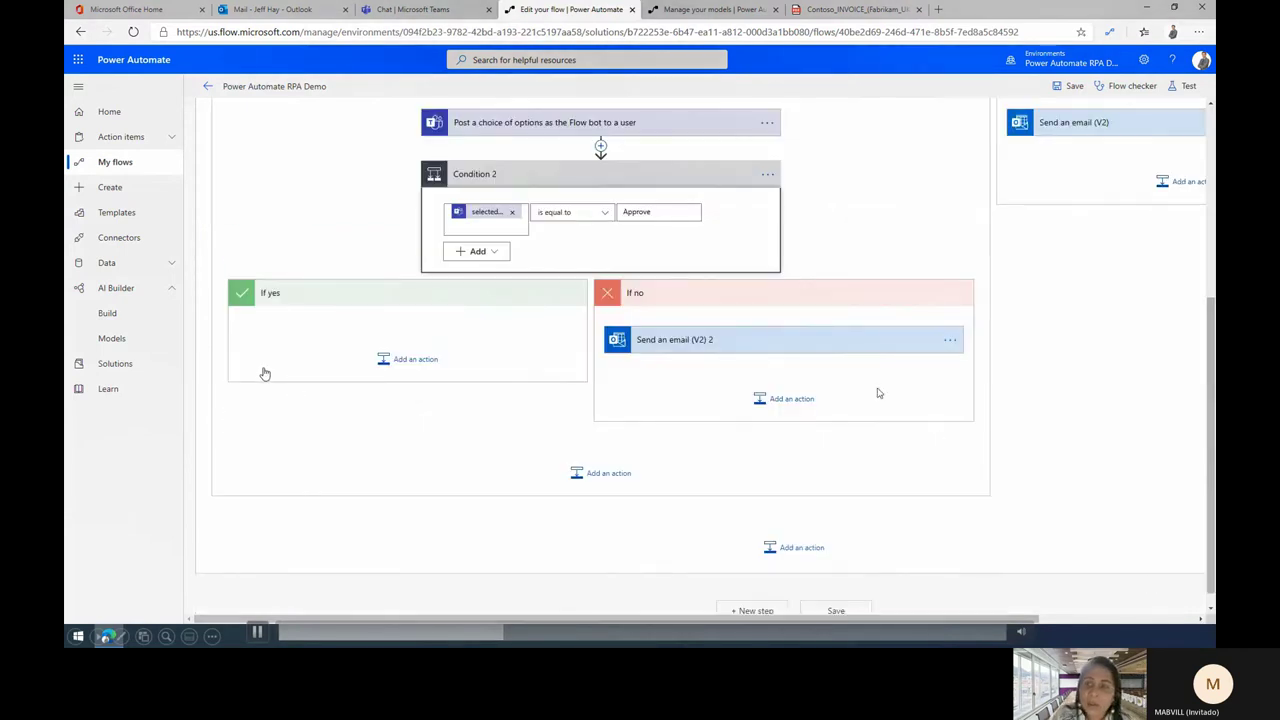
pyautogui.click(822, 341)
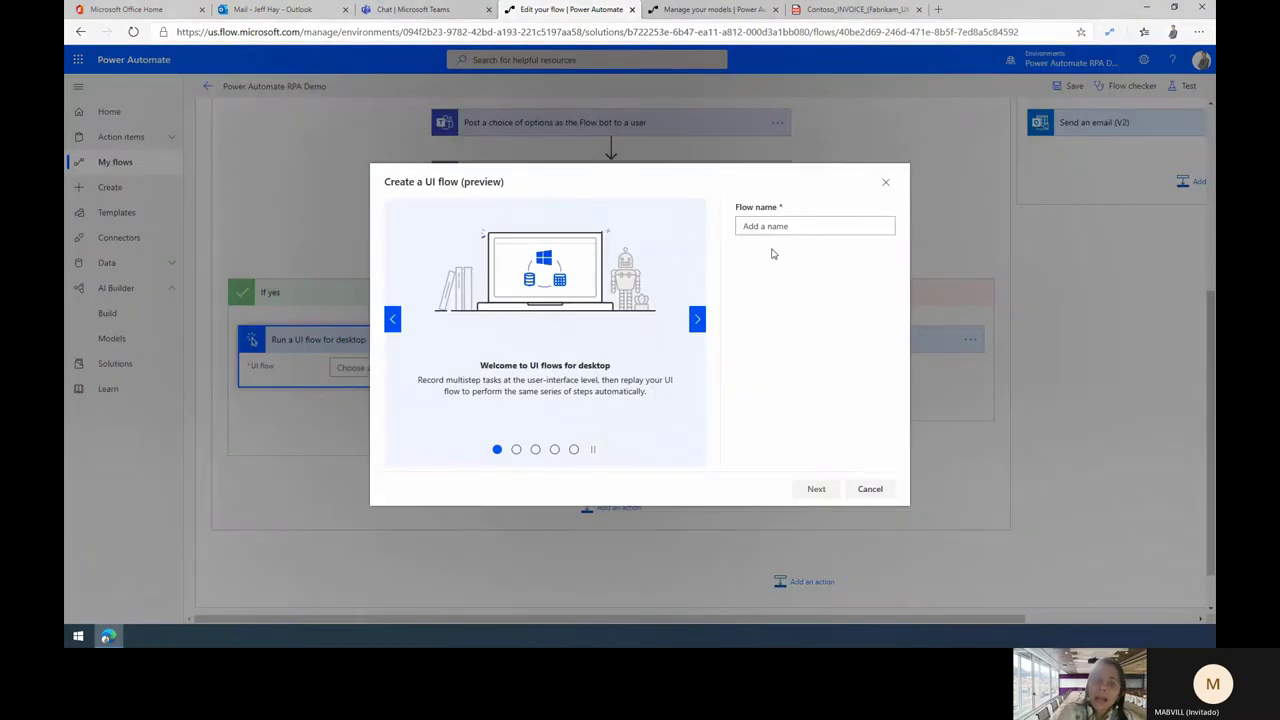
# - Name the new UI flow "Power Automate RPA Demo" and proceed to setting up its inputs
pyautogui.click(764, 229)
pyautogui.write('P')
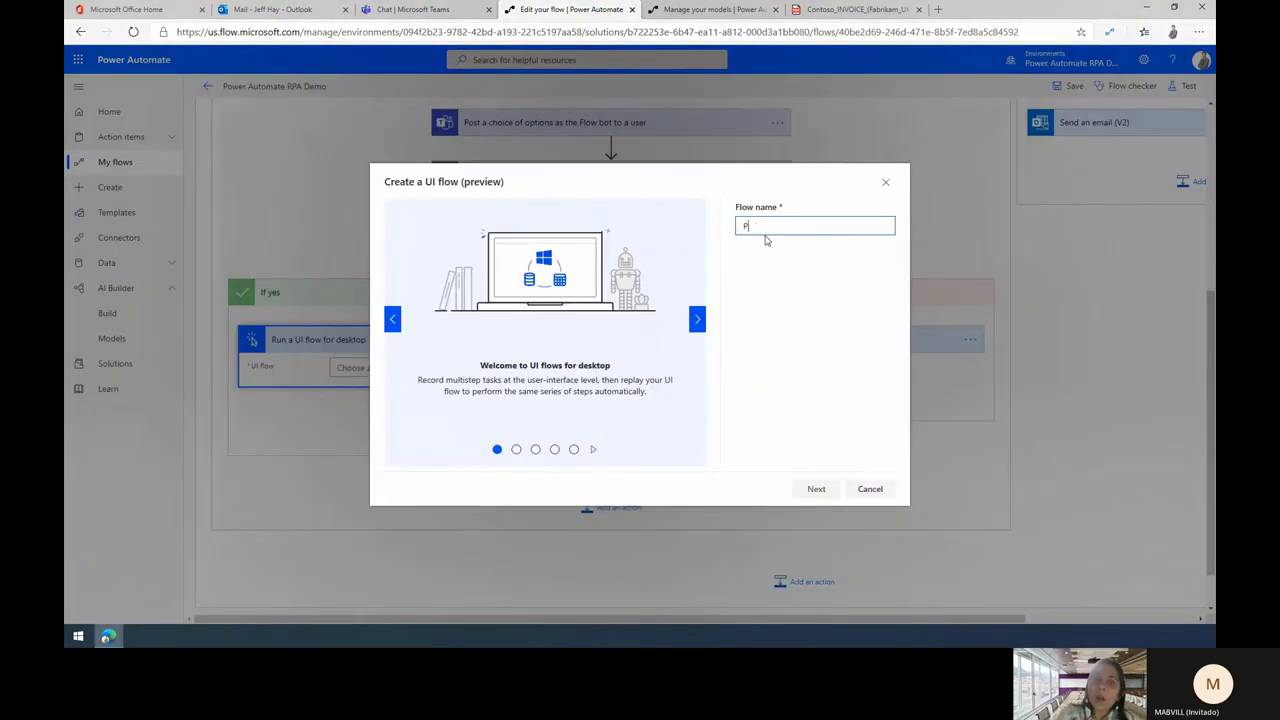
pyautogui.write('ower Automate RP')
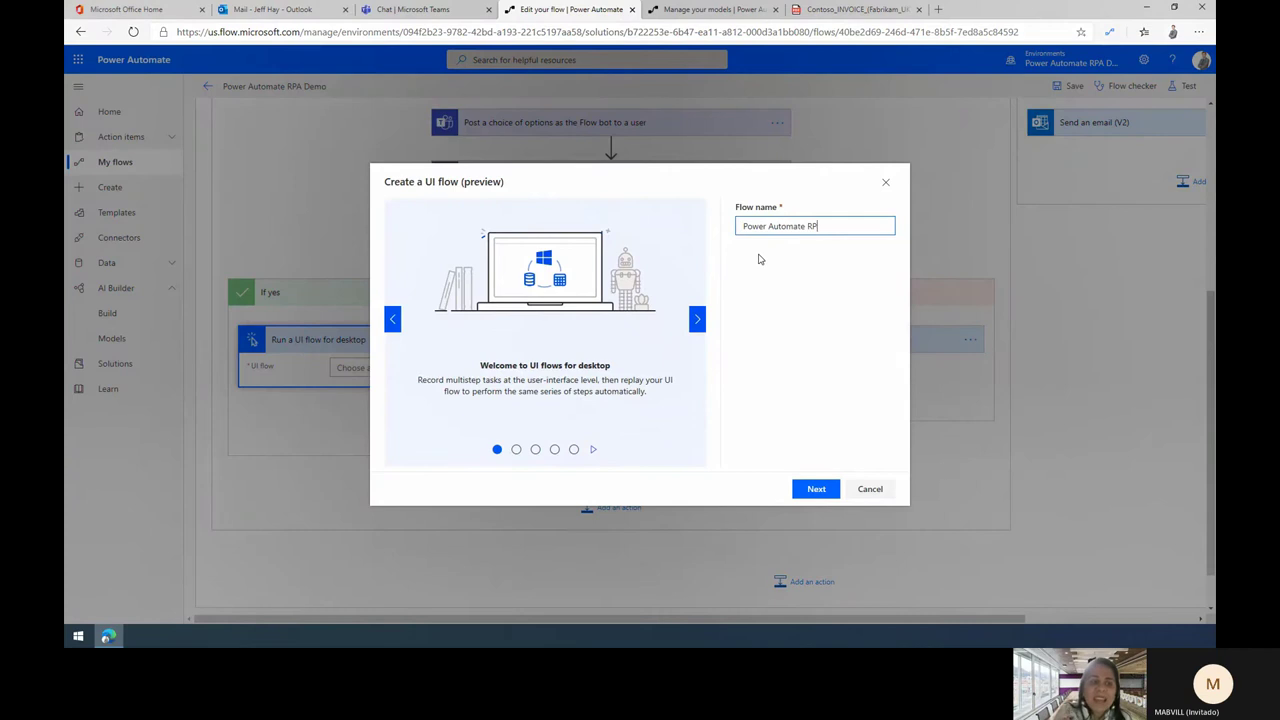
pyautogui.write('A Demo')
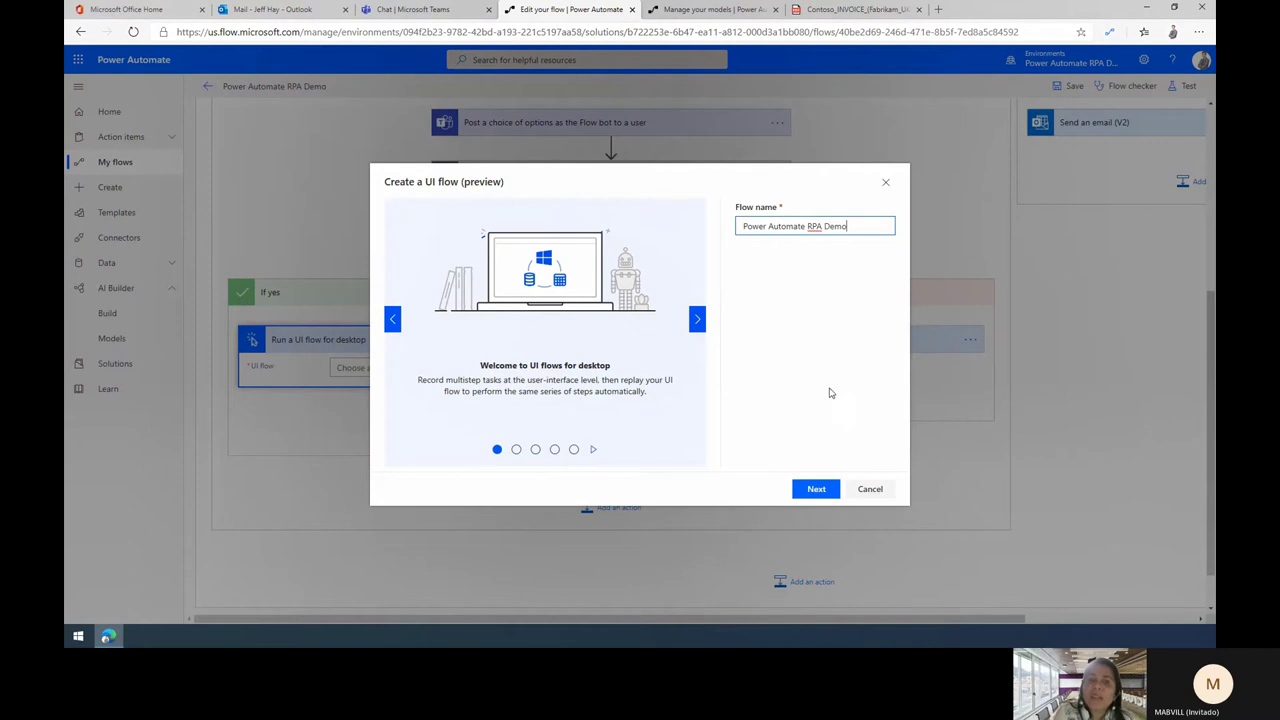
pyautogui.click(823, 488)
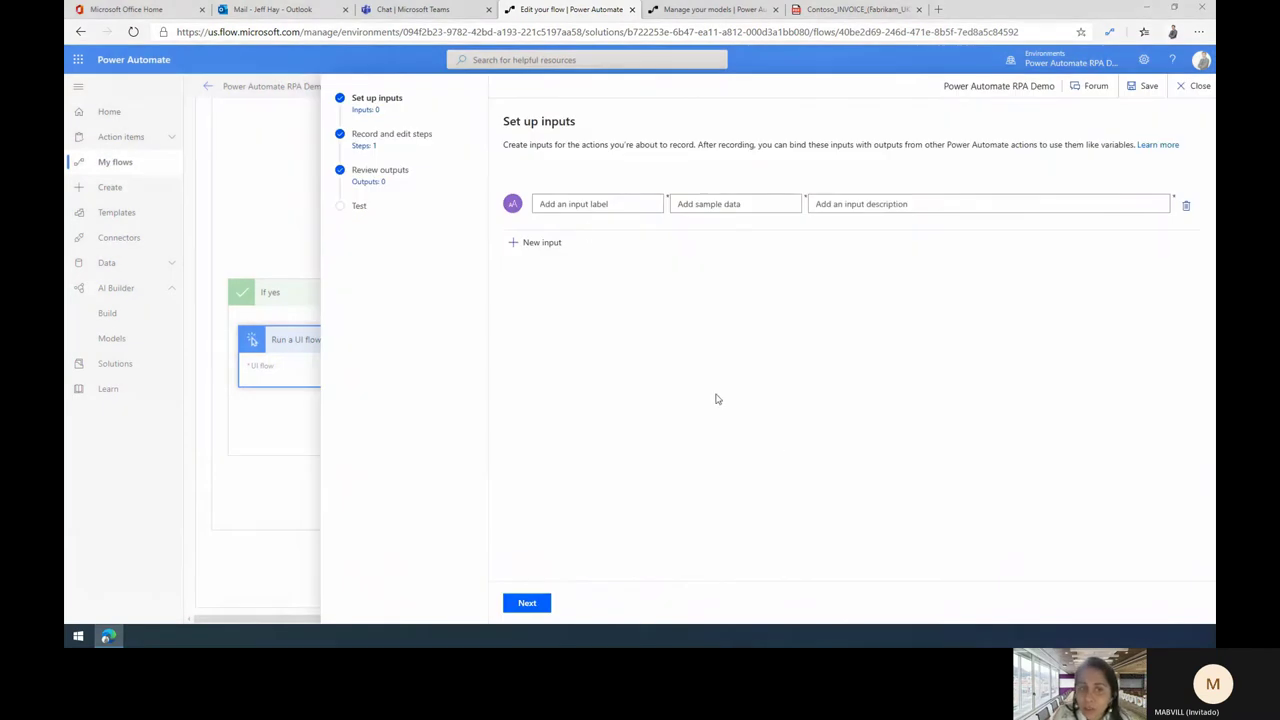
# - Define the first input with label "Date:", sample data 03/01/2020 and description "Due date <from invoice>"
pyautogui.click(572, 210)
pyautogui.write('Date:')
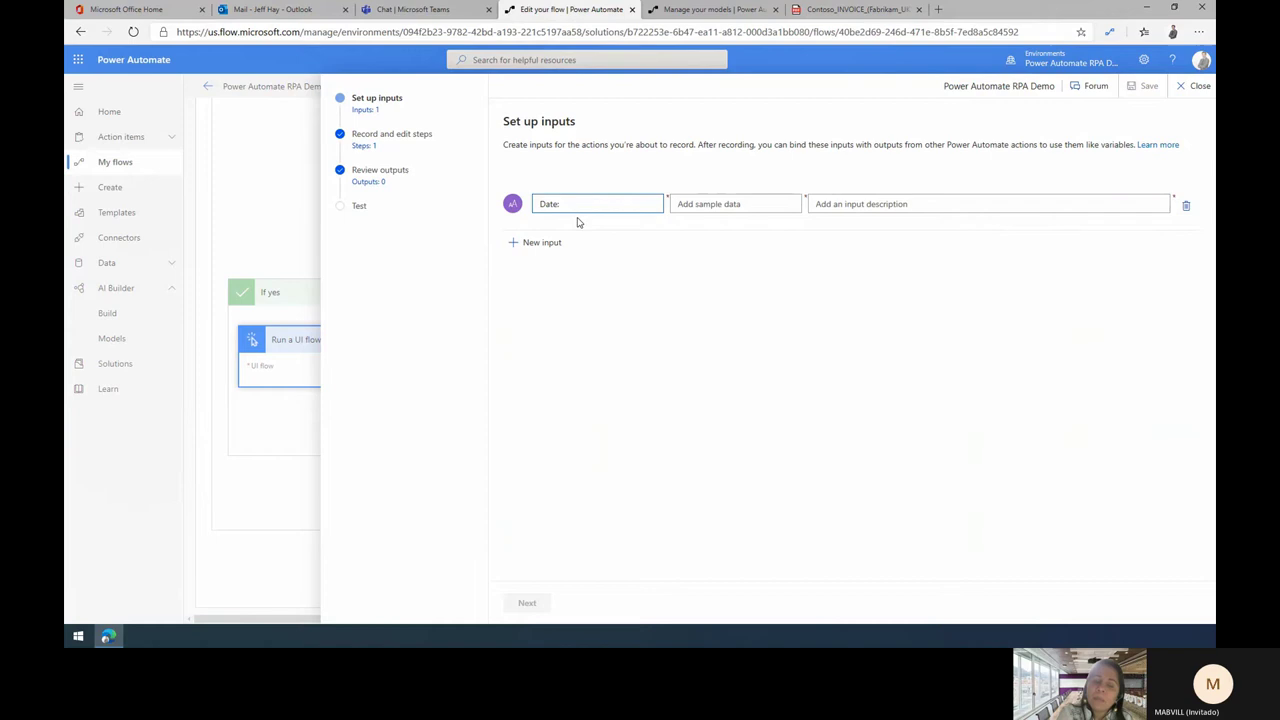
pyautogui.click(684, 210)
pyautogui.write('03/01/20')
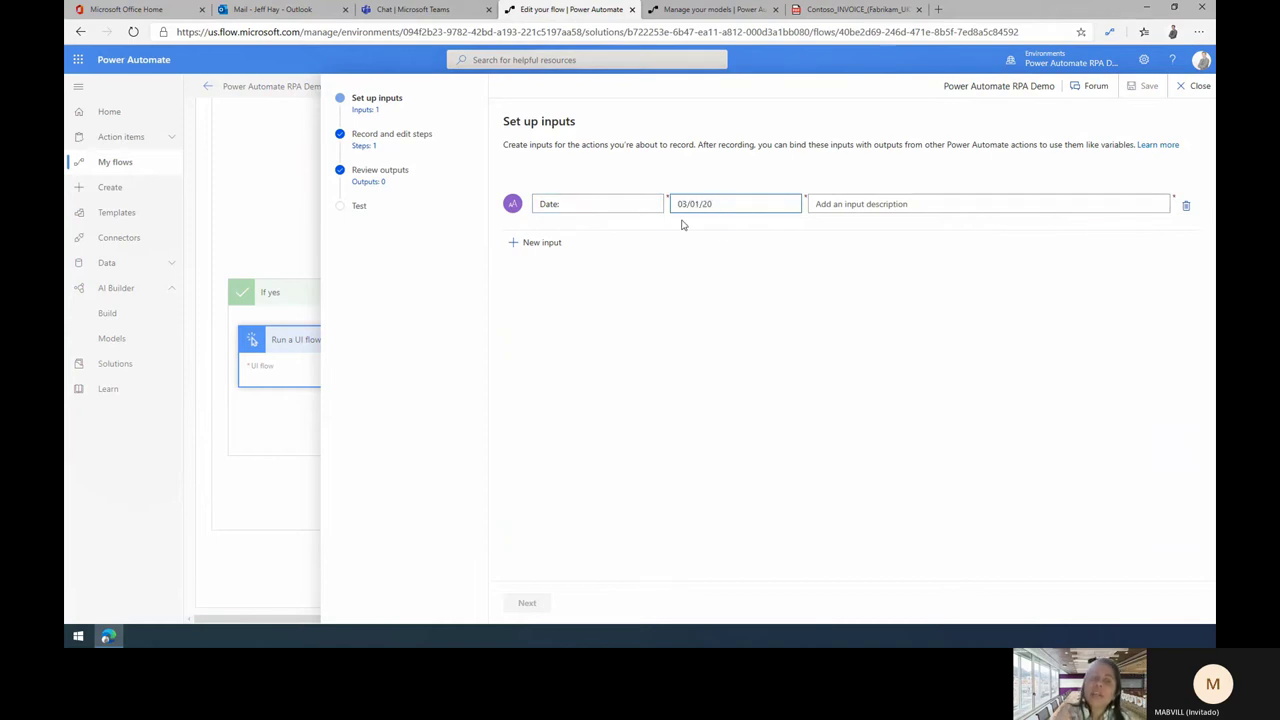
pyautogui.write('20')
pyautogui.click(830, 212)
pyautogui.write('Due date <from invoice>')
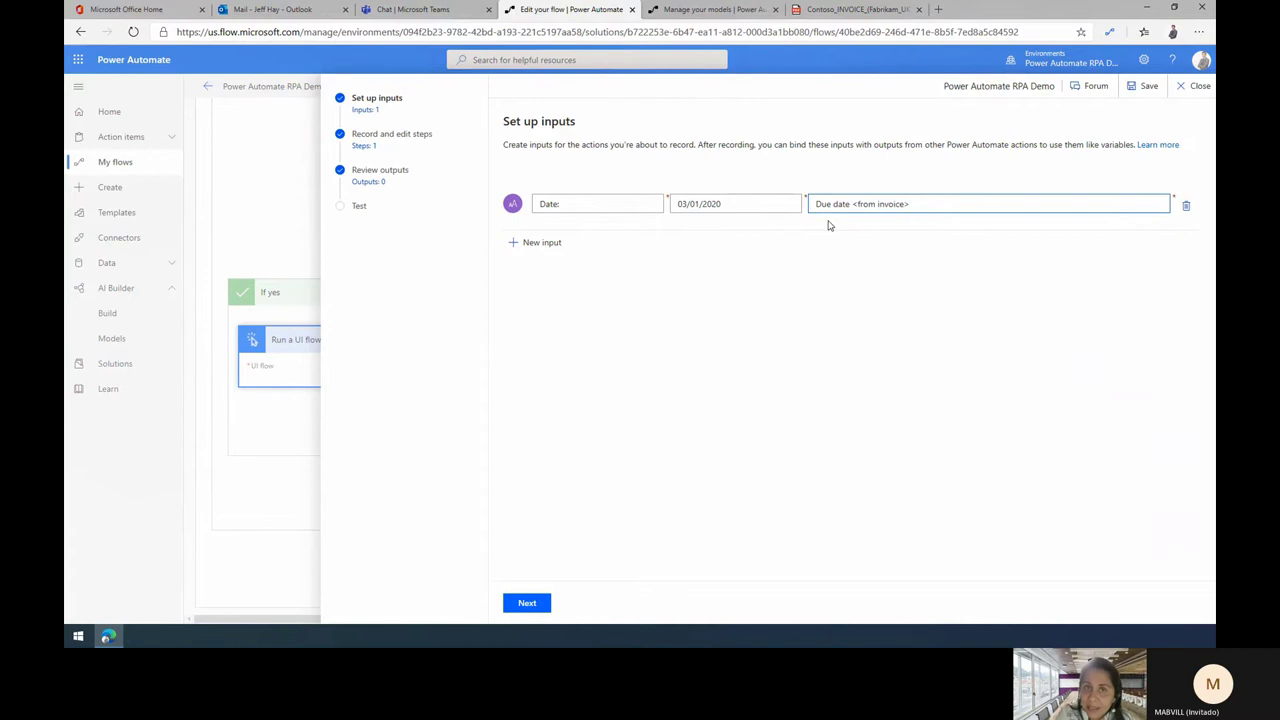
# - Add a second input labelled "Account:" with sample data Contoso and description "Bill to <from invoice>"
pyautogui.click(542, 244)
pyautogui.write('Account:')
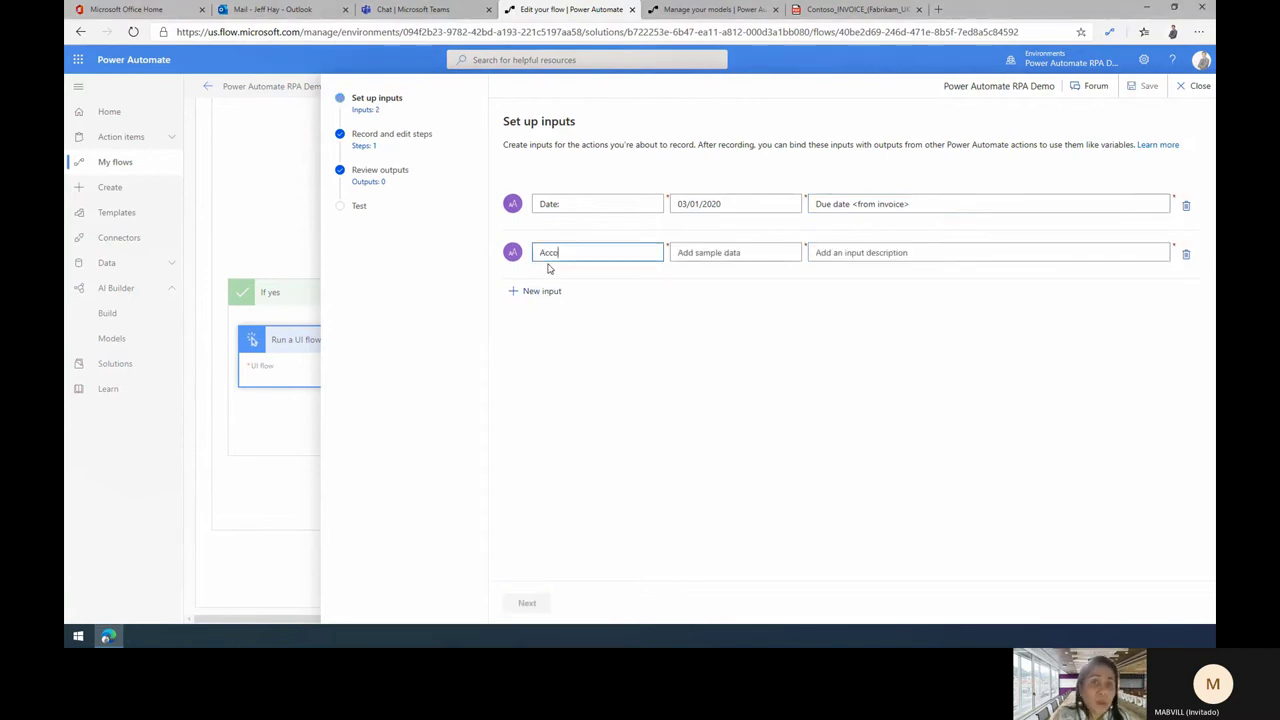
pyautogui.click(689, 257)
pyautogui.write('Contoso')
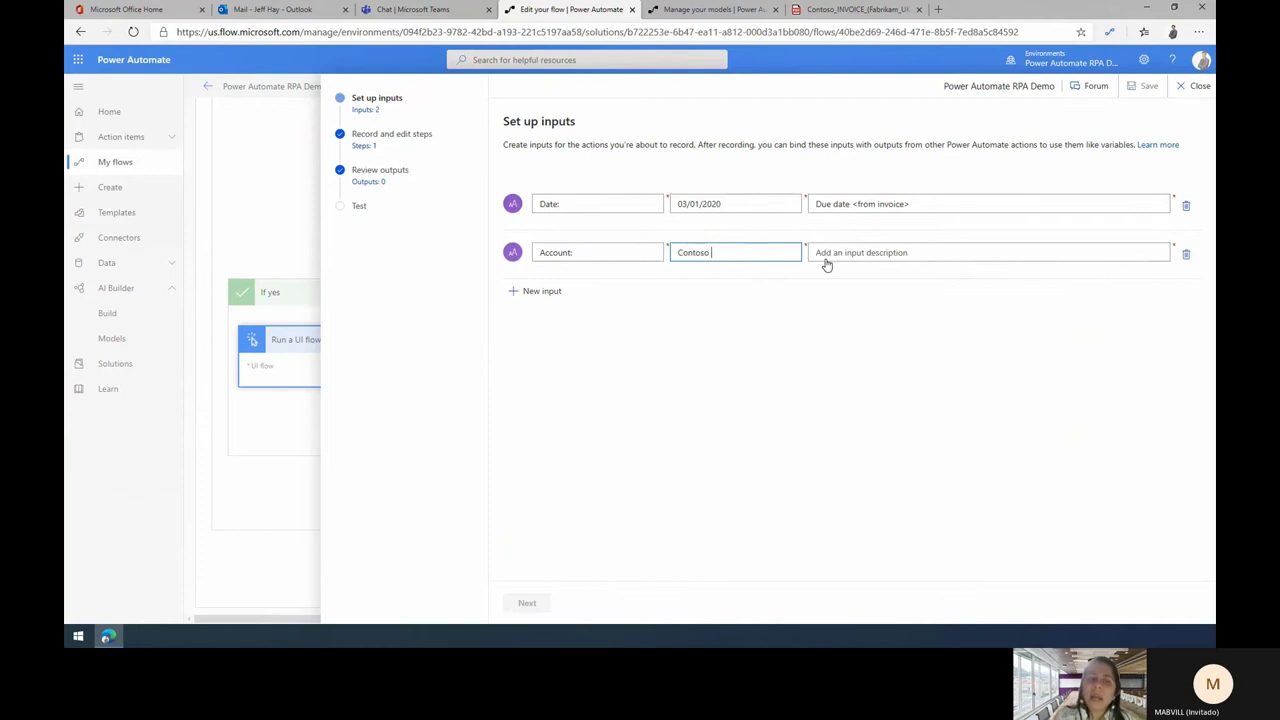
pyautogui.click(826, 262)
pyautogui.write('Bill to <from invoice>')
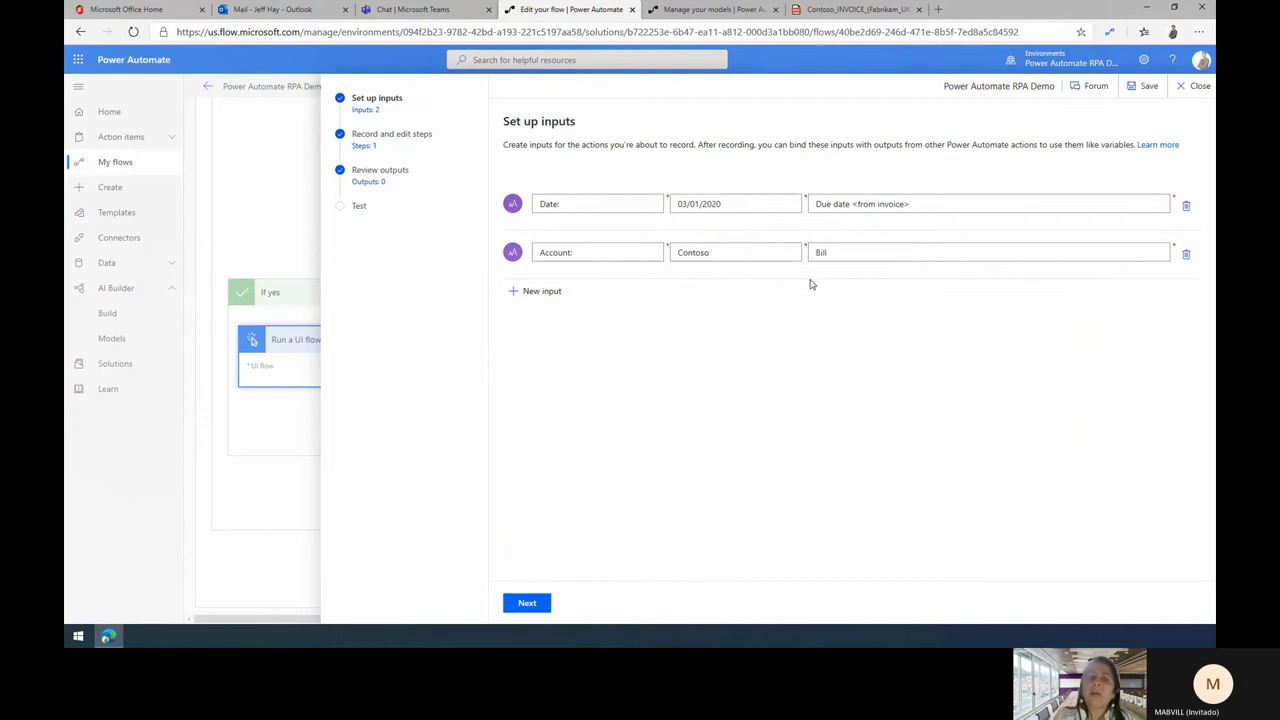
# - Add a third input labelled "Contact:" with the contact's e-mail as sample data and description "Contact email <from invoice>"
pyautogui.click(541, 293)
pyautogui.write('Contact:')
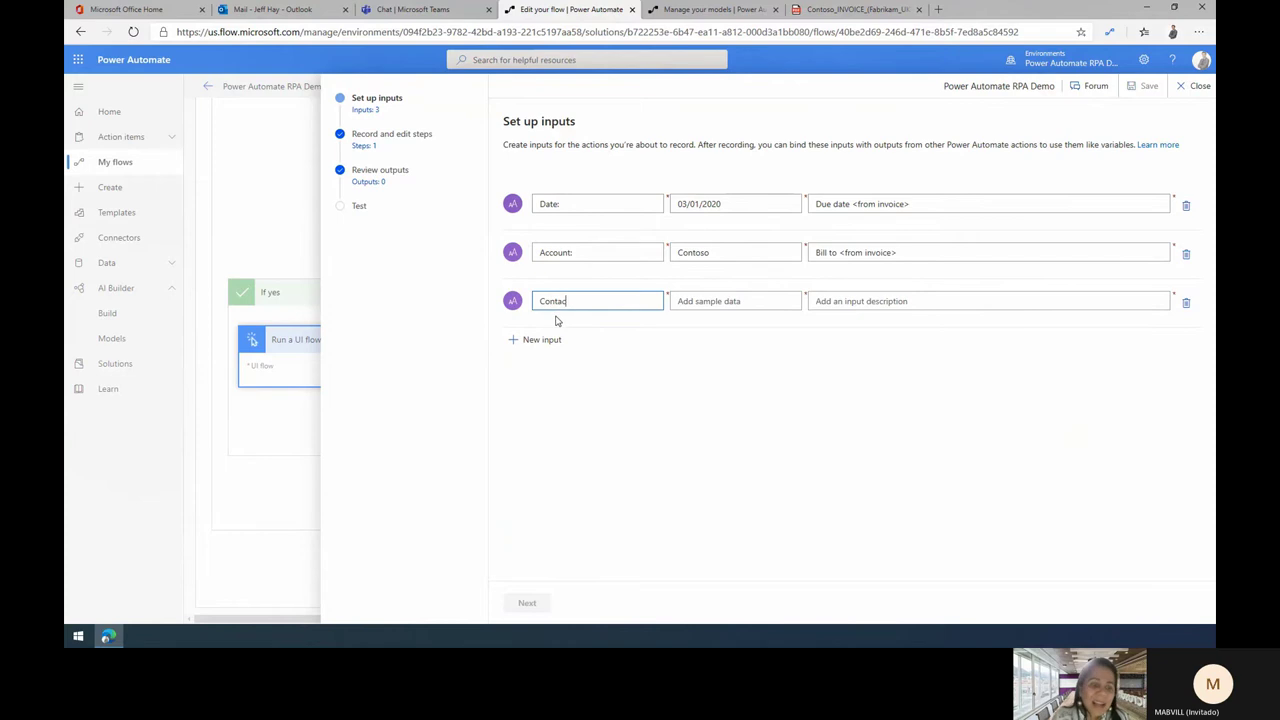
pyautogui.click(686, 308)
pyautogui.write('Jeff')
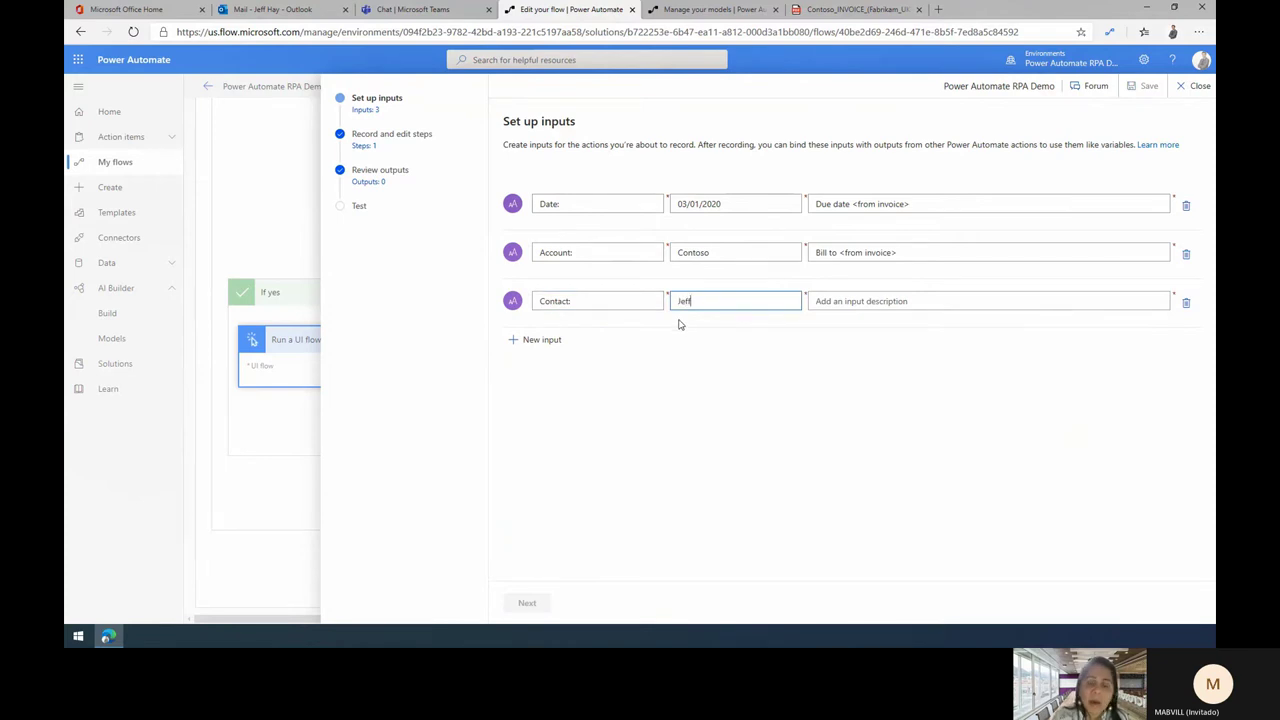
pyautogui.write('H@contoso.com')
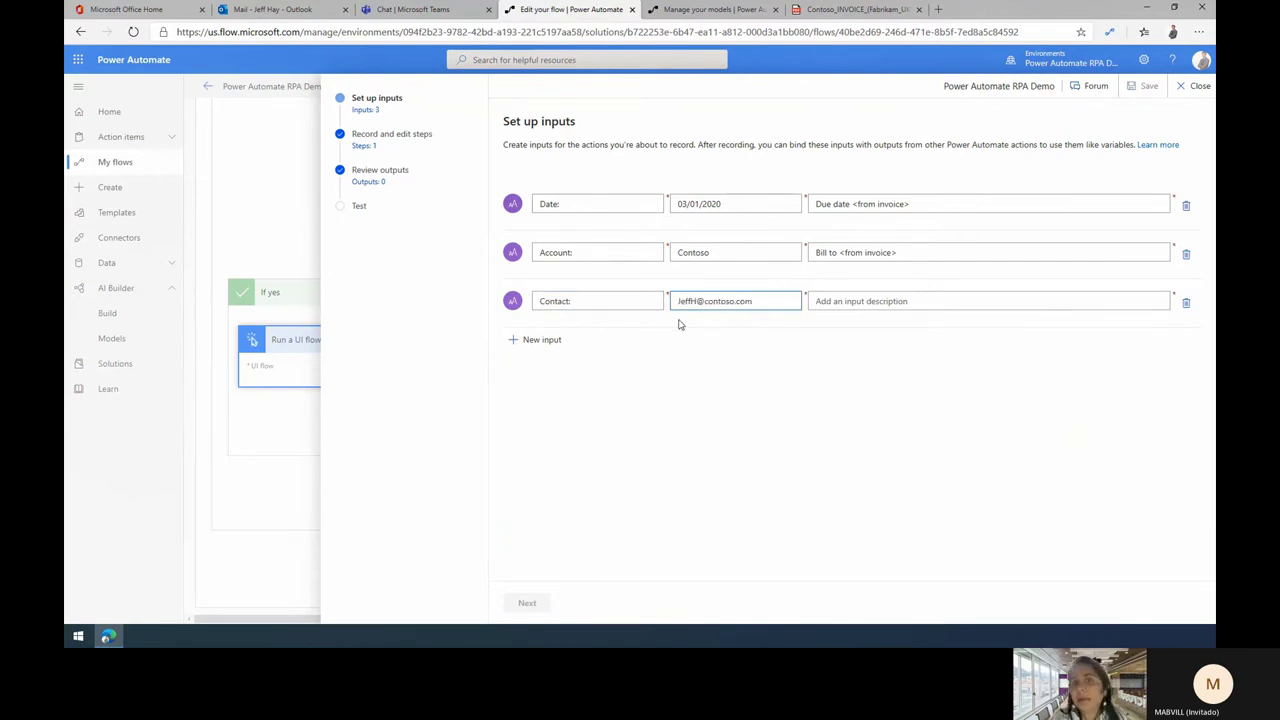
pyautogui.click(824, 308)
pyautogui.write('Contact email <from invoice>')
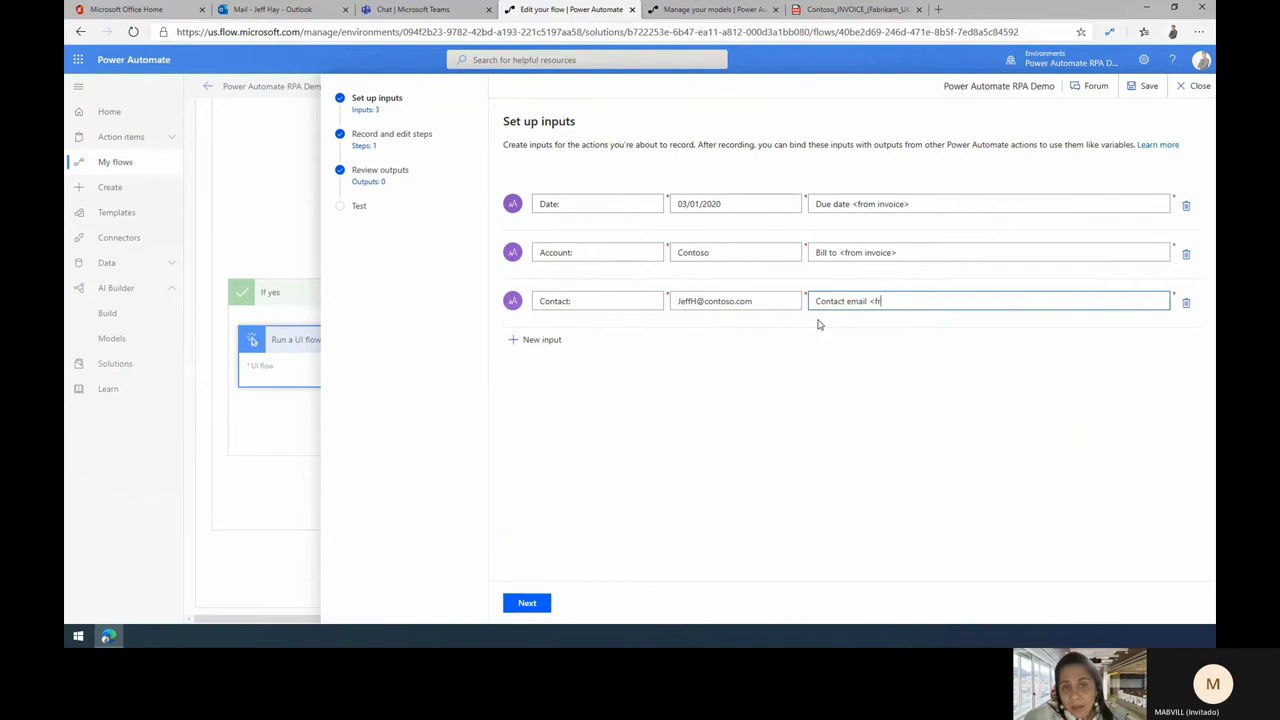
# - Add a fourth input labelled "Amount:" with sample data $9999.99 and description "Balance due <from invoice>"
pyautogui.click(537, 340)
pyautogui.write('Amount:')
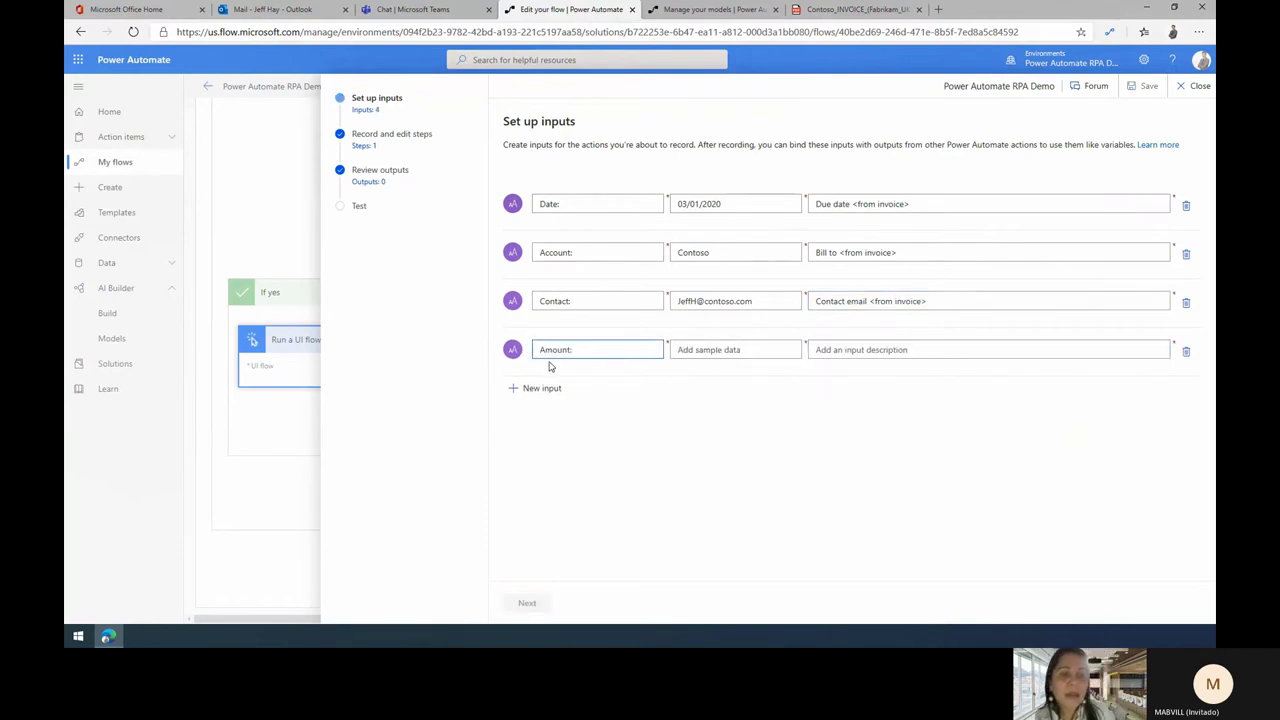
pyautogui.click(693, 357)
pyautogui.write('$9999.99')
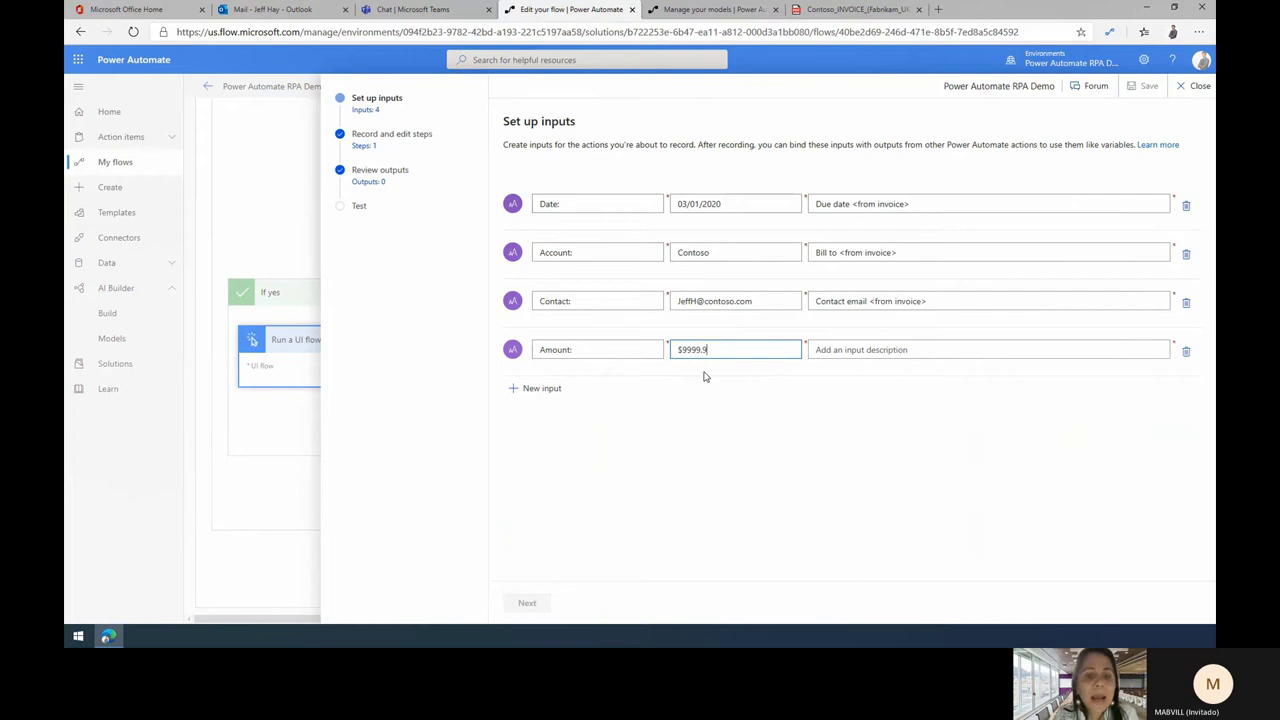
pyautogui.click(828, 358)
pyautogui.write('Balance due <from invoice>')
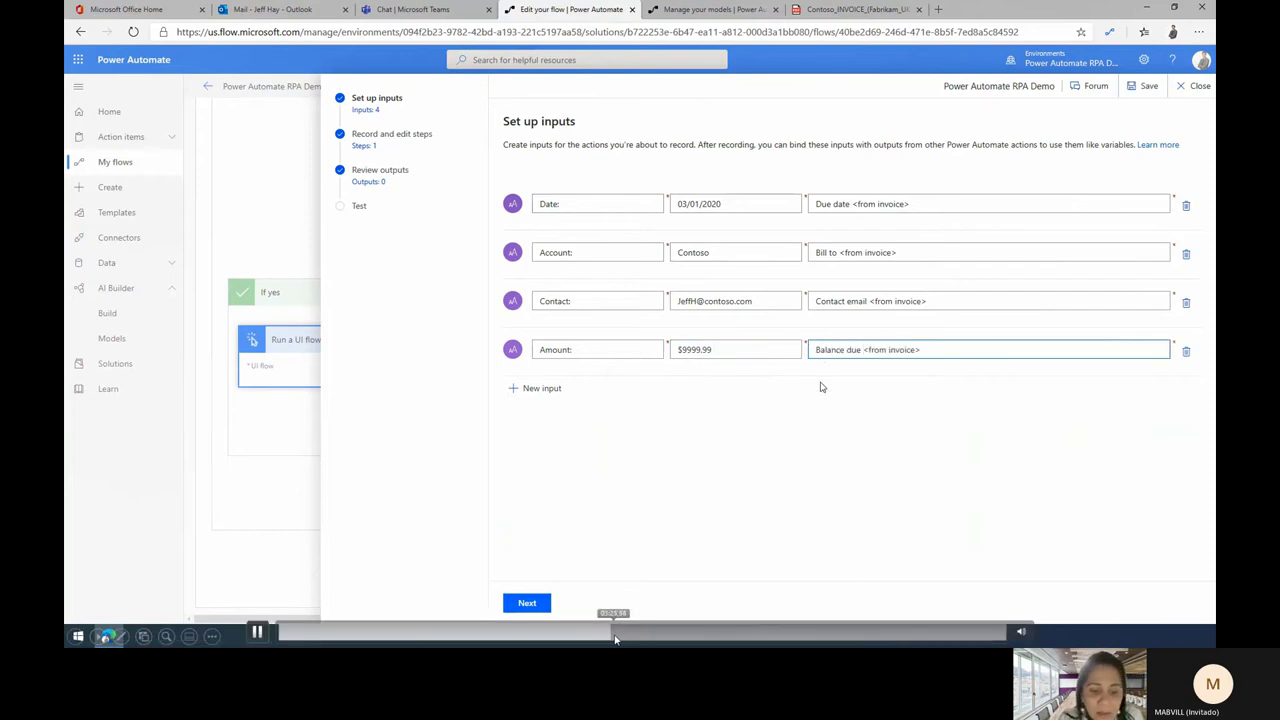
# - Proceed to recording the UI flow's steps, launch the recorder, minimize the browser and start recording on the desktop
pyautogui.click(535, 603)
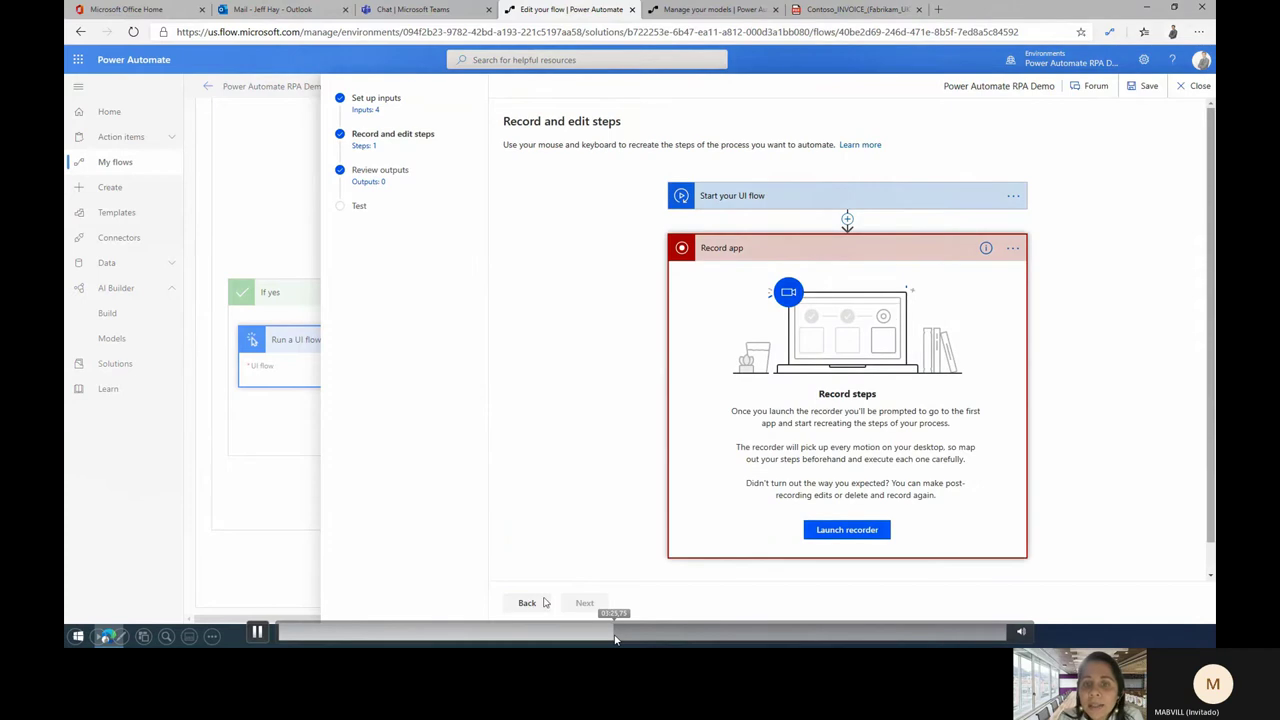
pyautogui.click(828, 530)
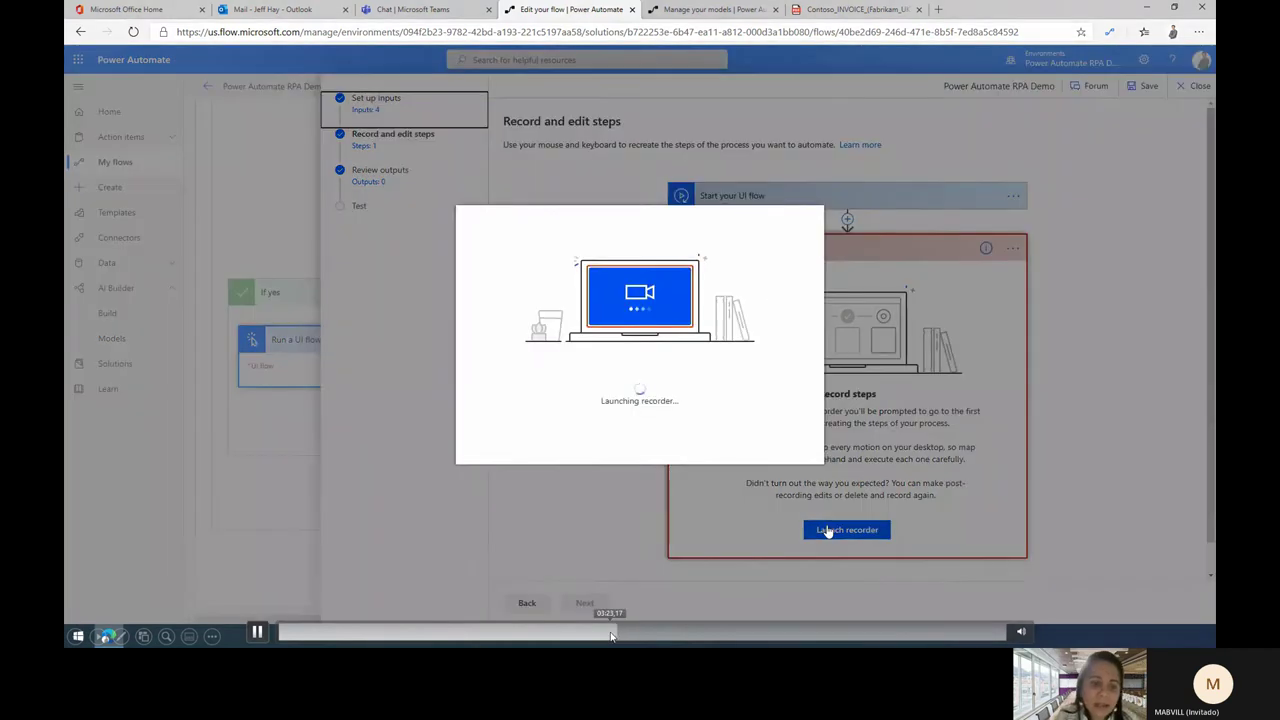
pyautogui.click(1143, 10)
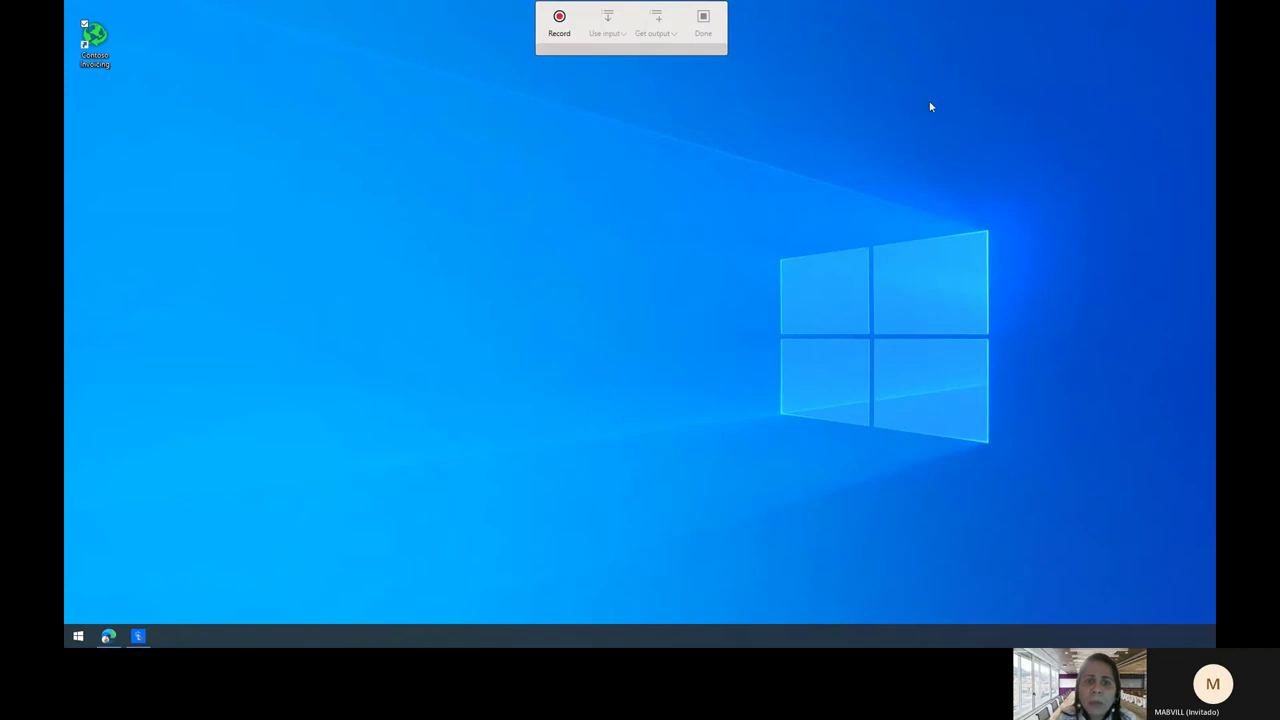
pyautogui.click(561, 28)
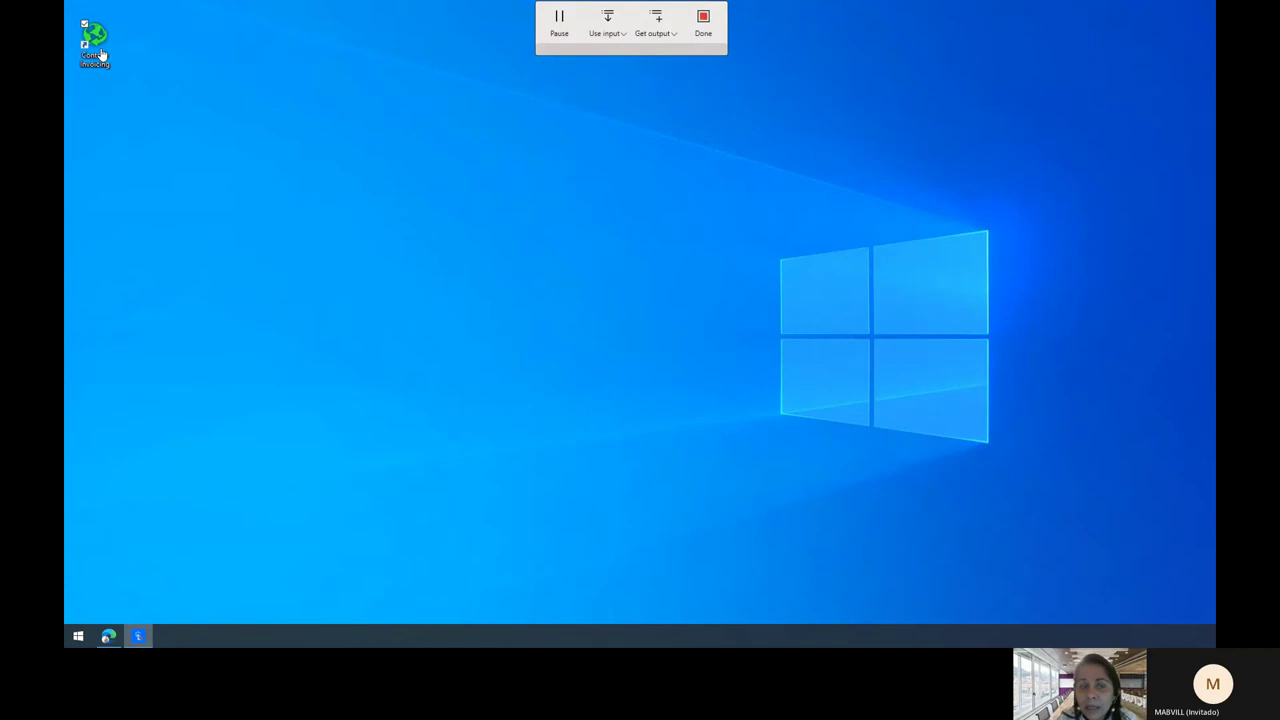
# - Open Contoso Invoicing from the desktop and create a new record under Accounts Payable invoices
pyautogui.doubleClick(96, 45)
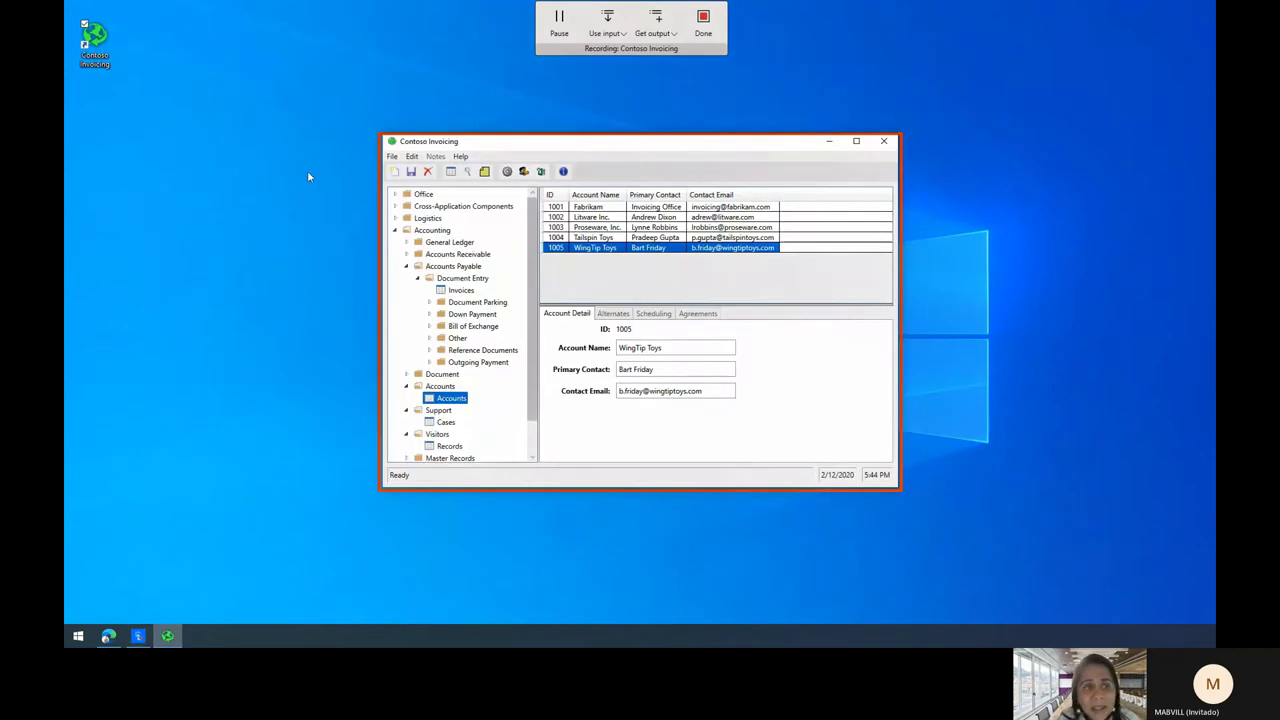
pyautogui.click(461, 290)
pyautogui.click(394, 163)
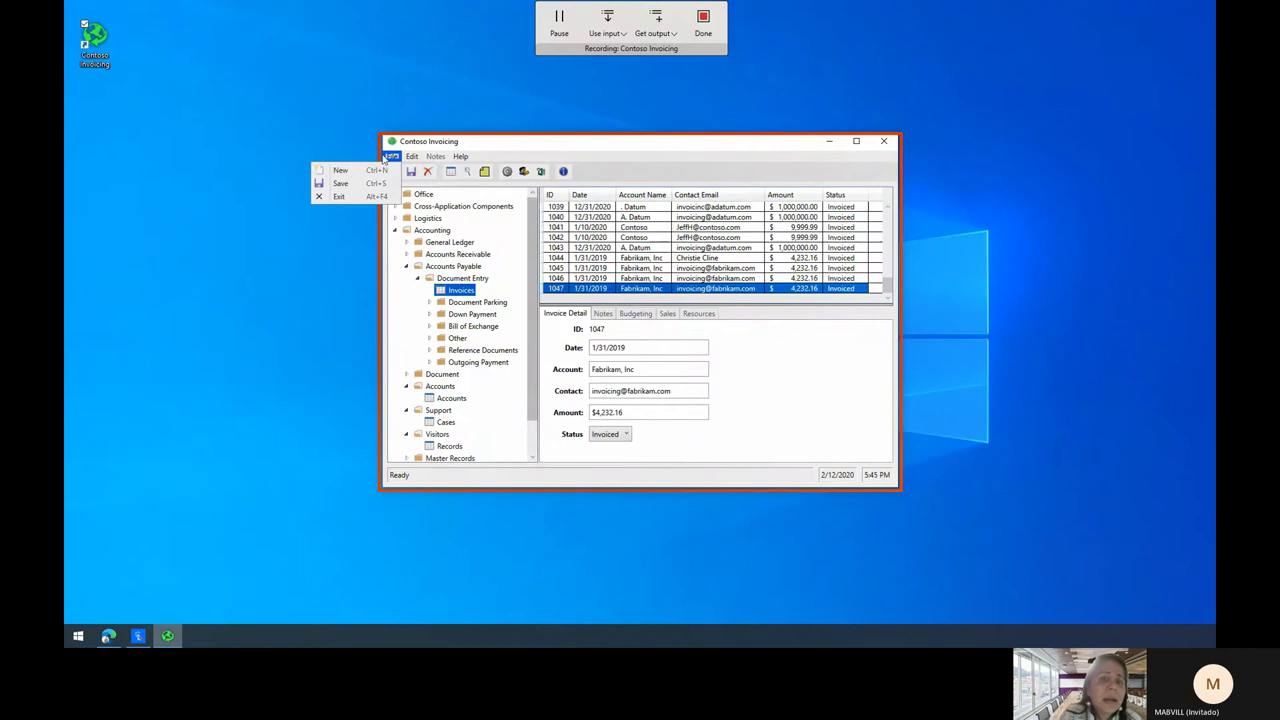
pyautogui.click(345, 172)
# - Clear the new invoice's Date field and fill it with the recorder's Date input
pyautogui.click(645, 349)
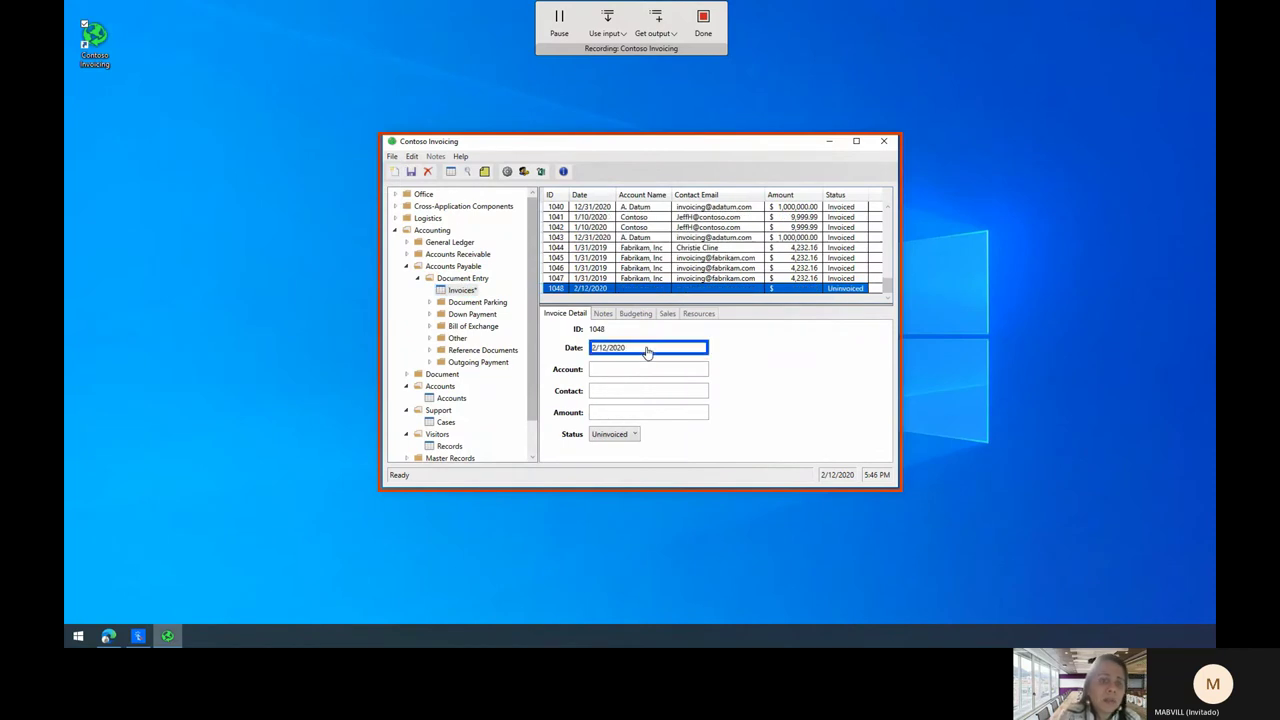
pyautogui.press('BackSpace')
pyautogui.press('BackSpace')
pyautogui.press('BackSpace')
pyautogui.press('BackSpace')
pyautogui.press('BackSpace')
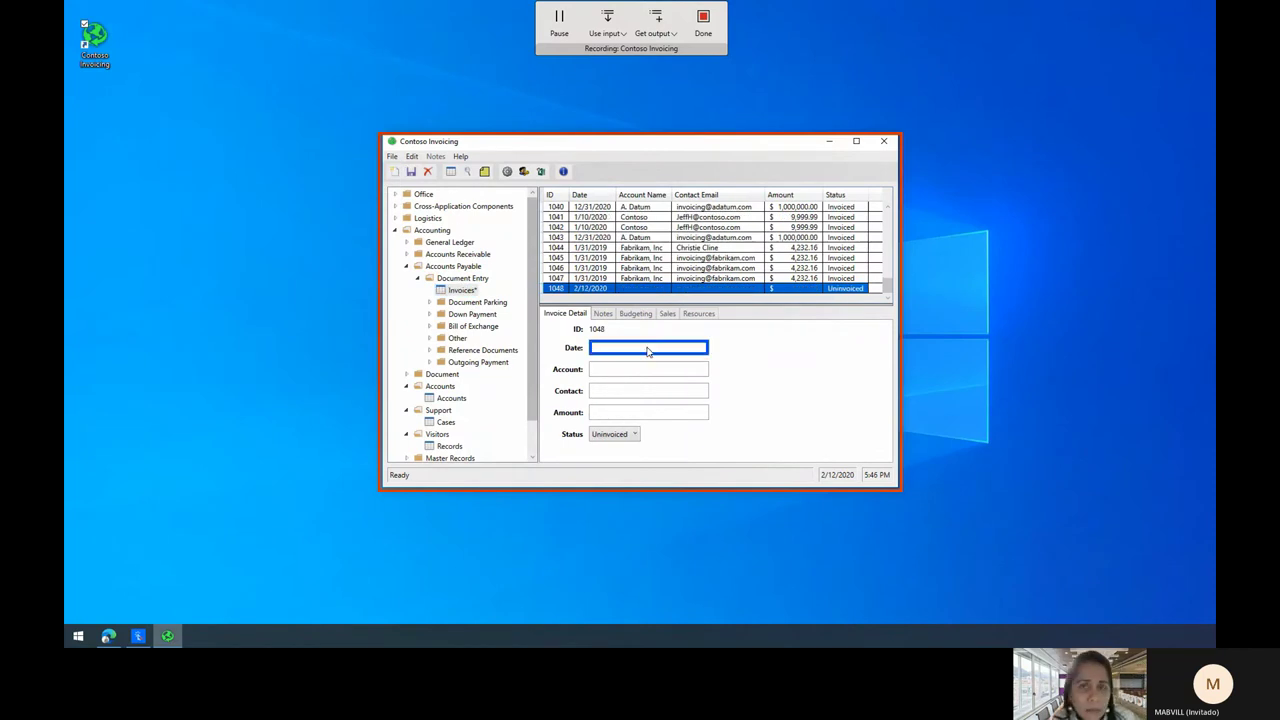
pyautogui.click(606, 24)
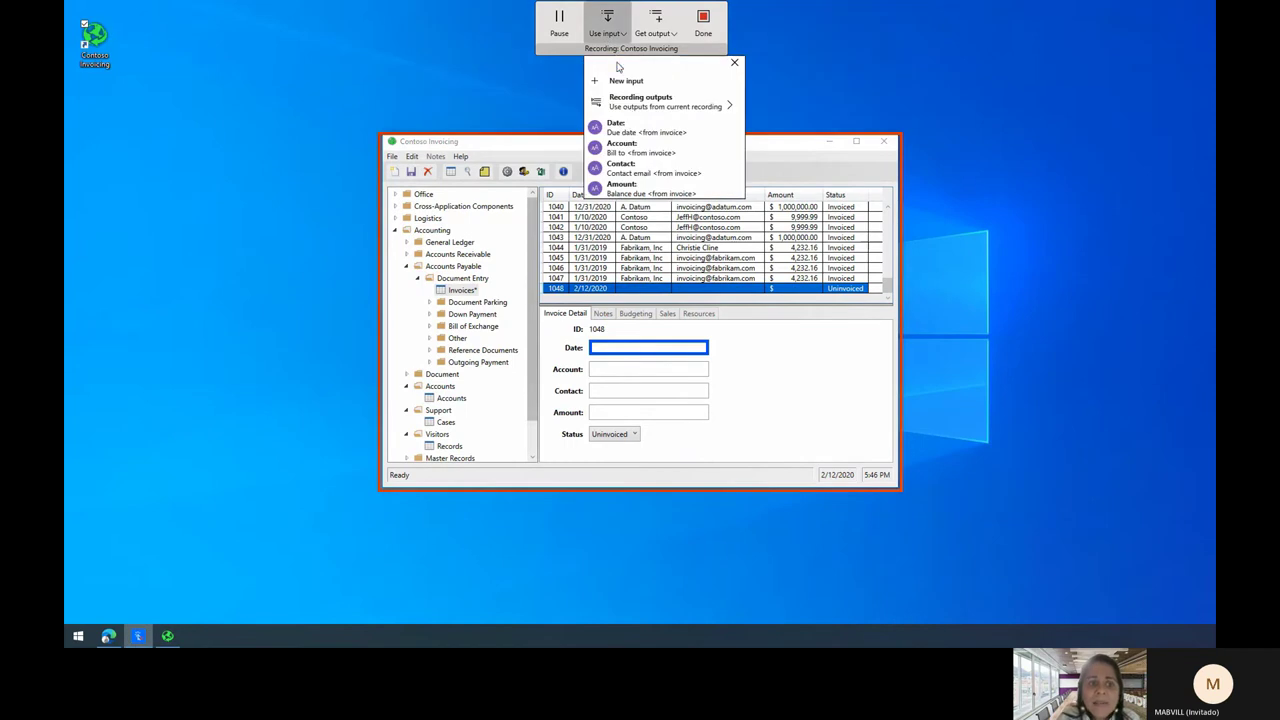
pyautogui.click(620, 124)
pyautogui.click(639, 349)
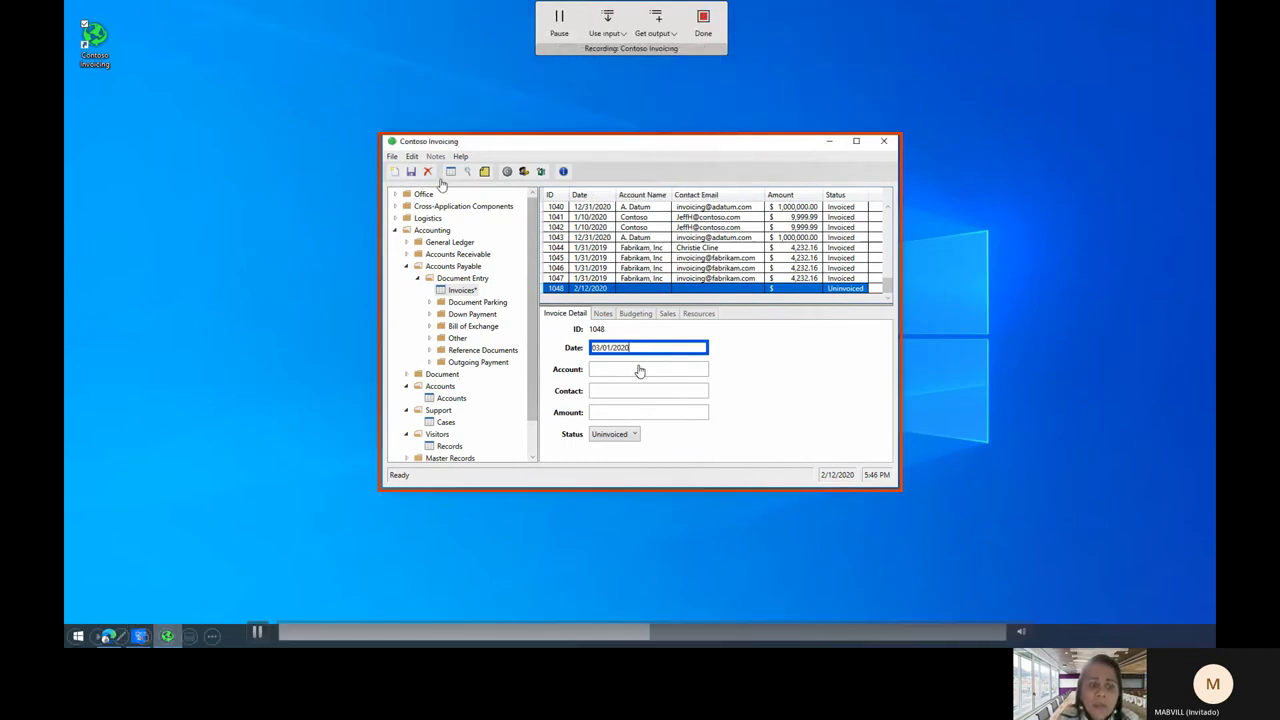
# - Fill the new invoice's Account field with the recorder's Account input
pyautogui.click(640, 369)
pyautogui.click(607, 20)
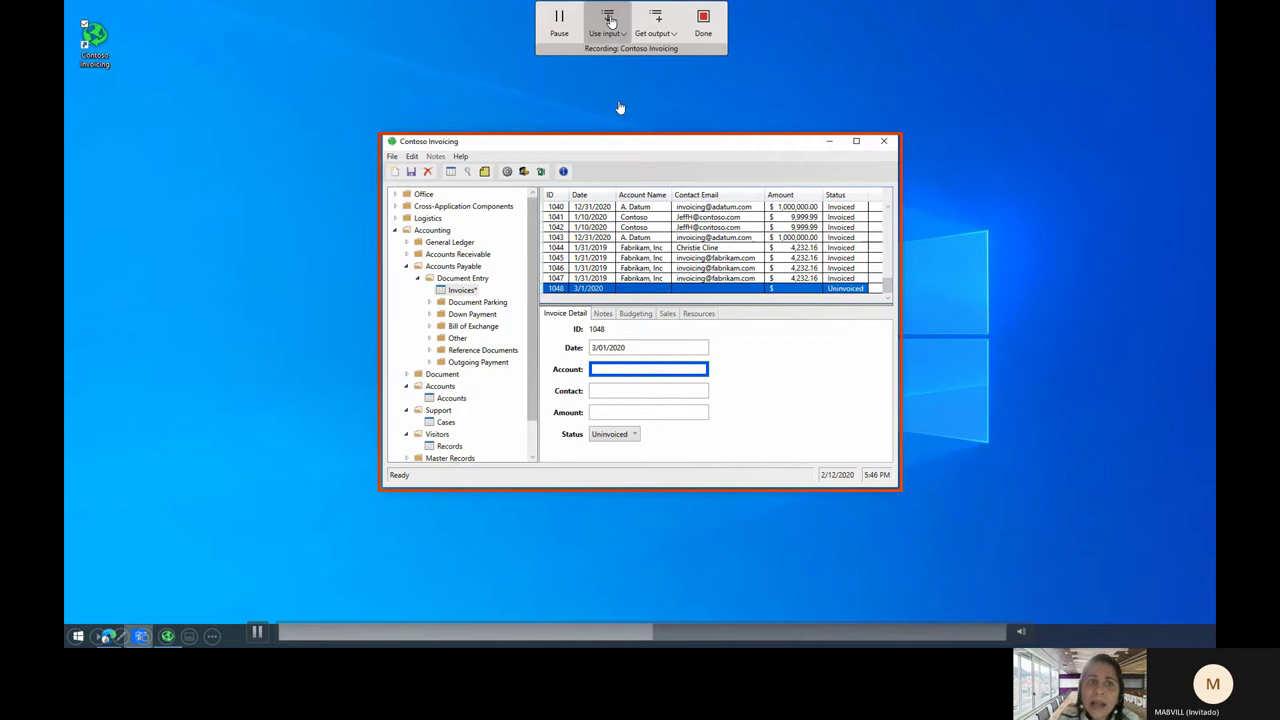
pyautogui.click(622, 145)
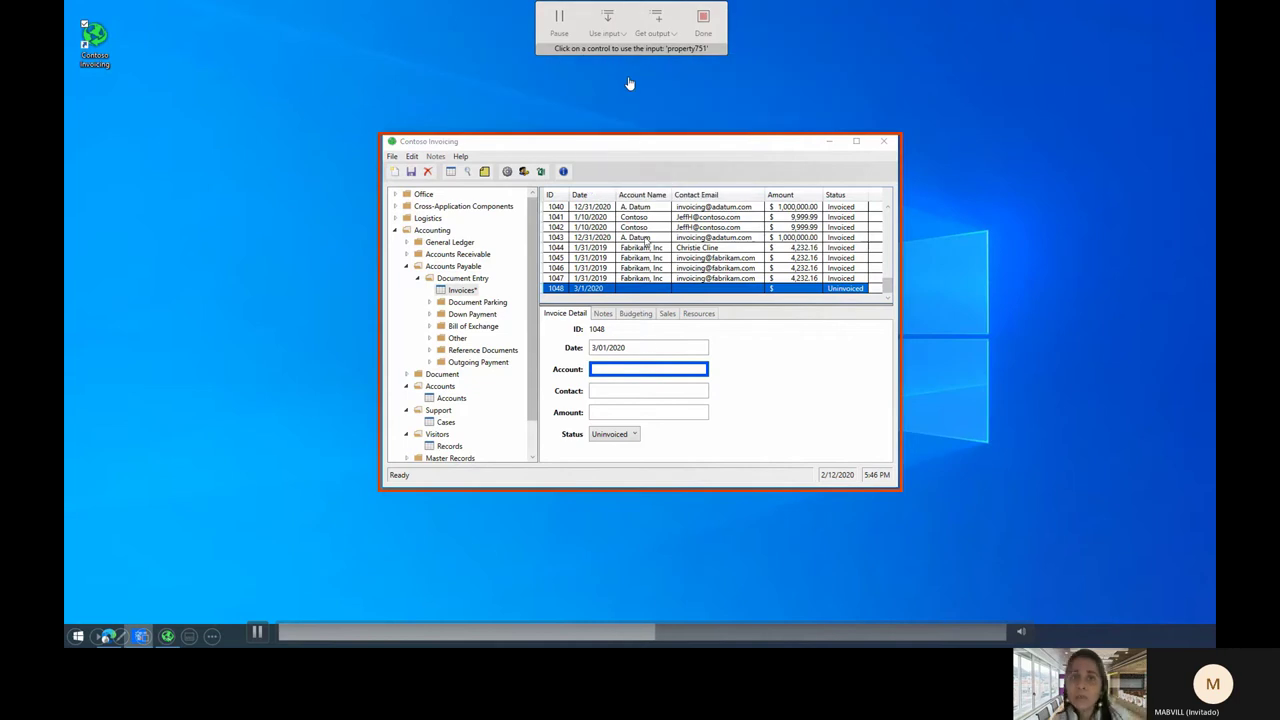
pyautogui.click(640, 369)
# - Fill the new invoice's Contact field with the recorder's Contact input
pyautogui.click(641, 393)
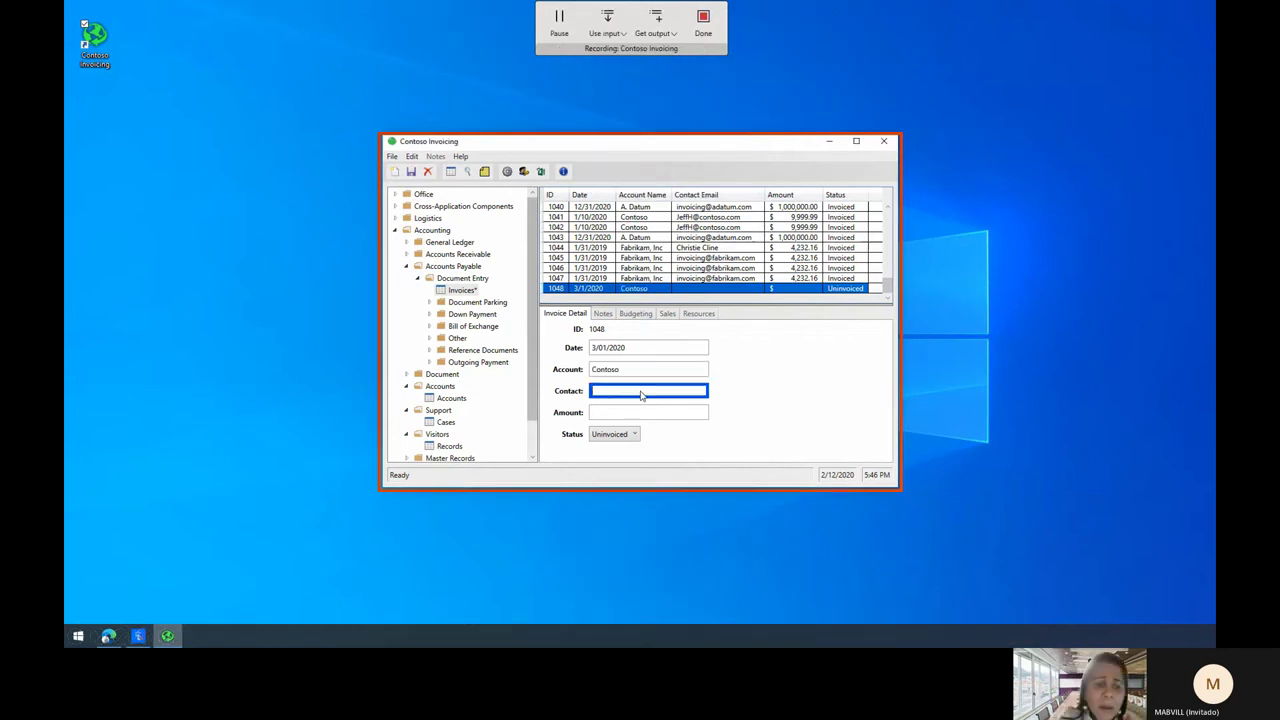
pyautogui.click(616, 28)
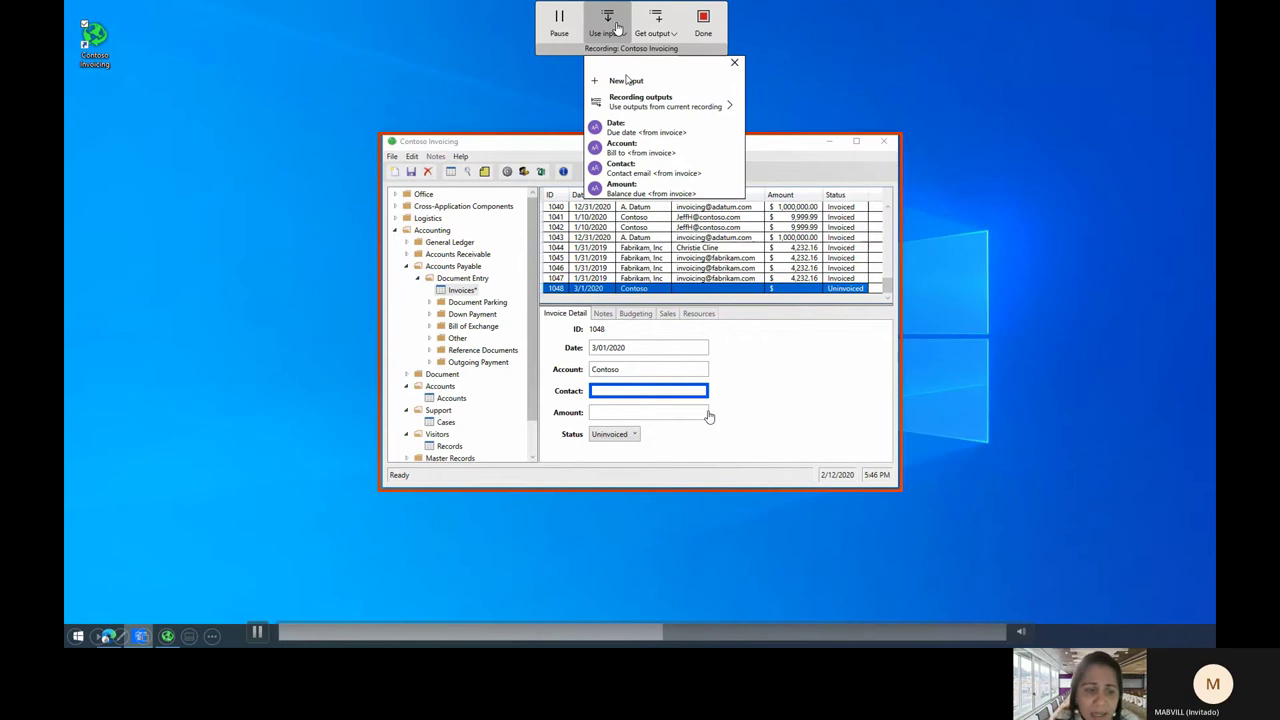
pyautogui.click(628, 170)
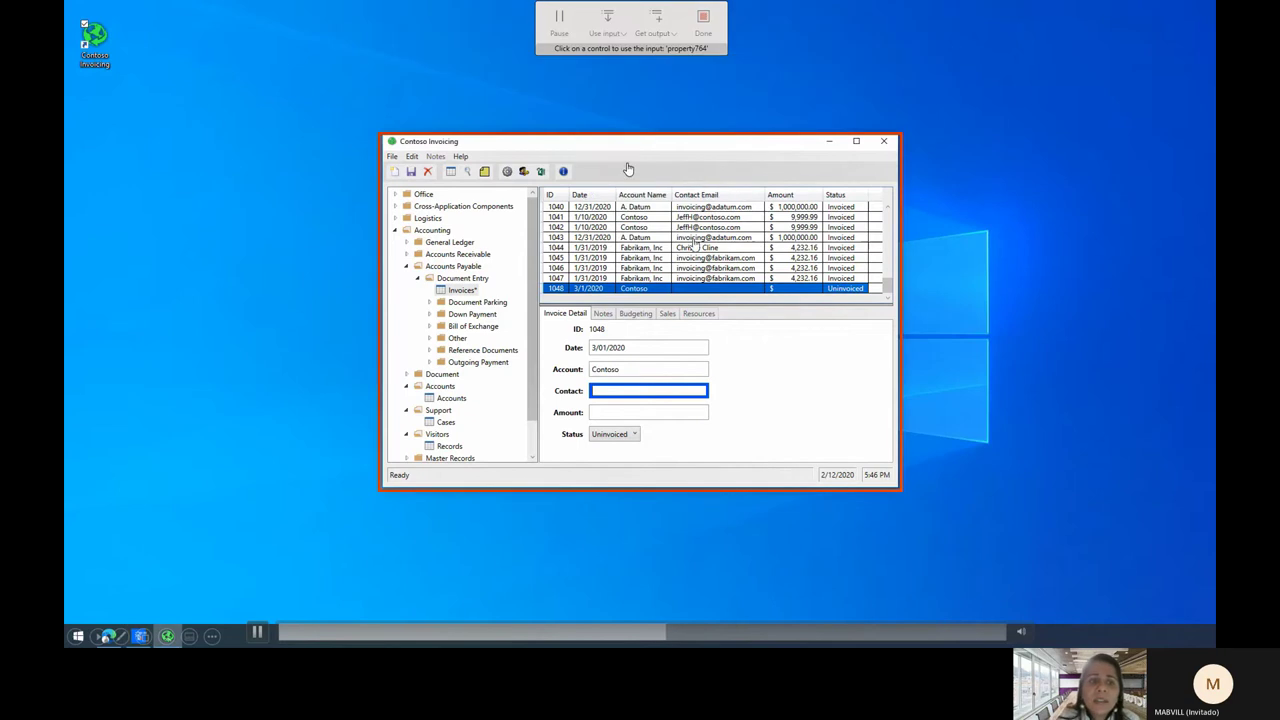
# - Fill the new invoice's Amount field with the recorder's Amount input
pyautogui.click(651, 414)
pyautogui.click(613, 30)
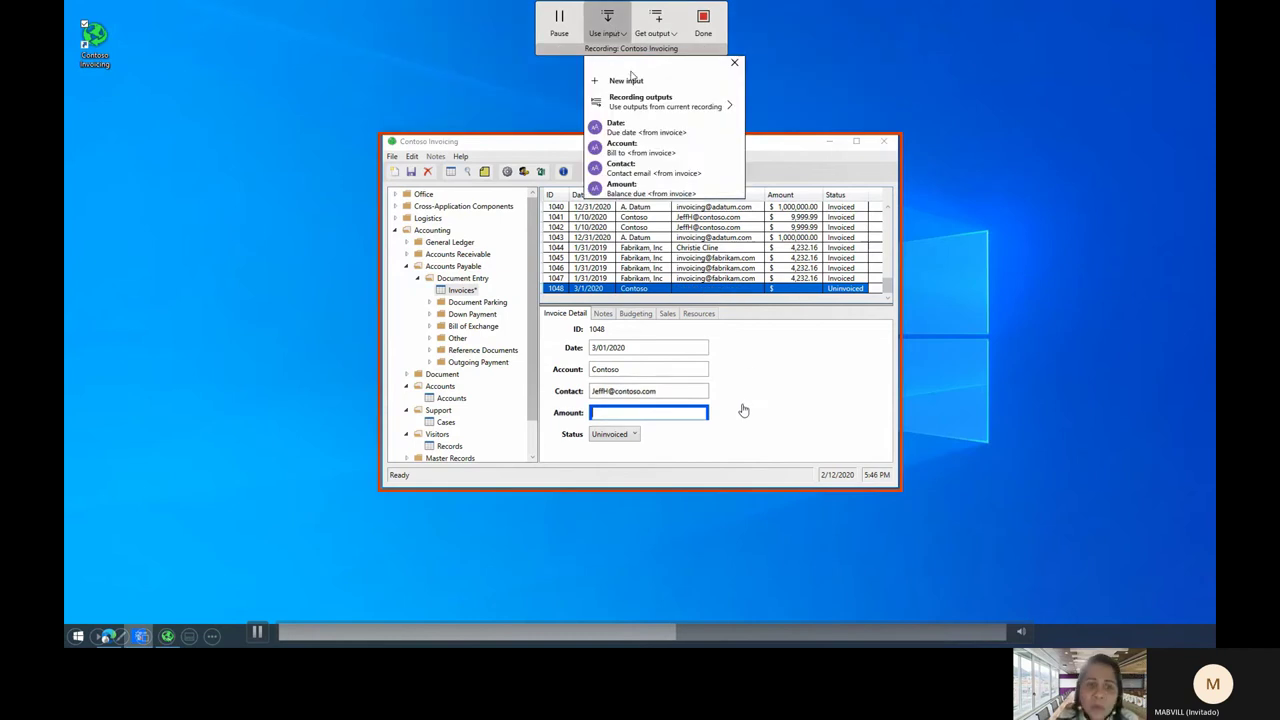
pyautogui.click(645, 189)
pyautogui.click(646, 415)
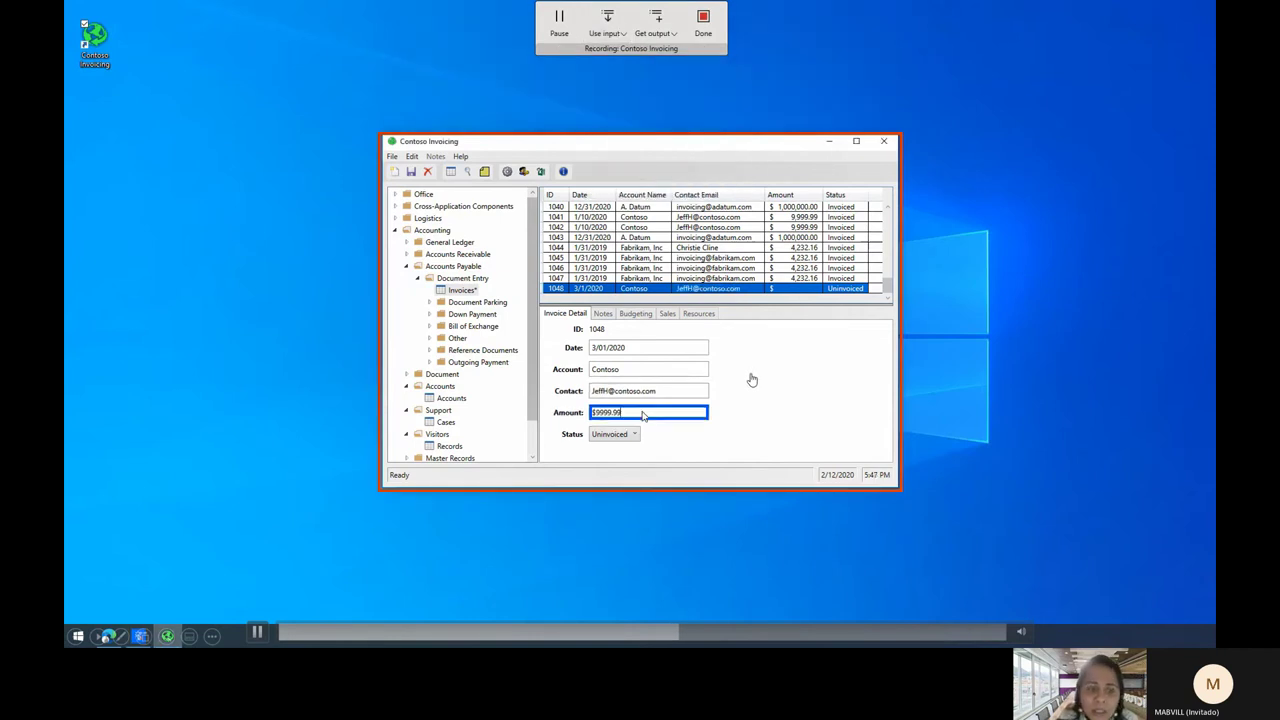
# - Set the new invoice's status to Invoiced and save the record
pyautogui.click(634, 435)
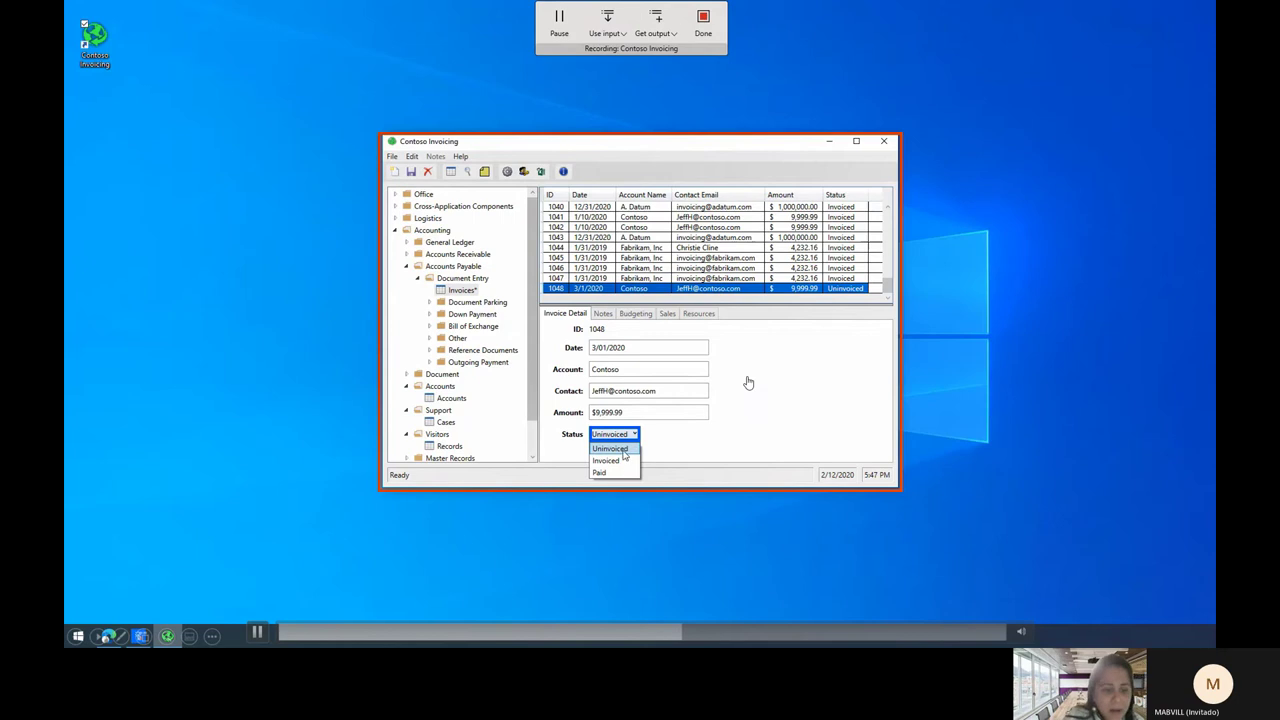
pyautogui.click(614, 461)
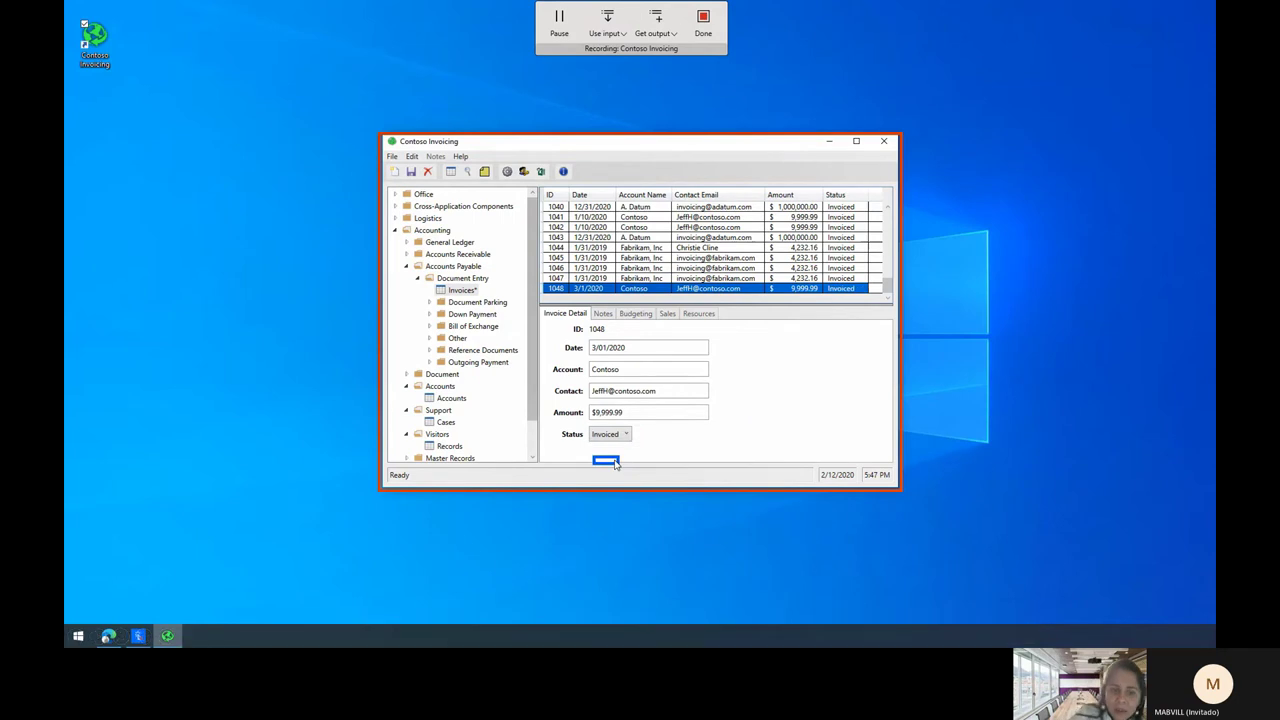
pyautogui.click(396, 158)
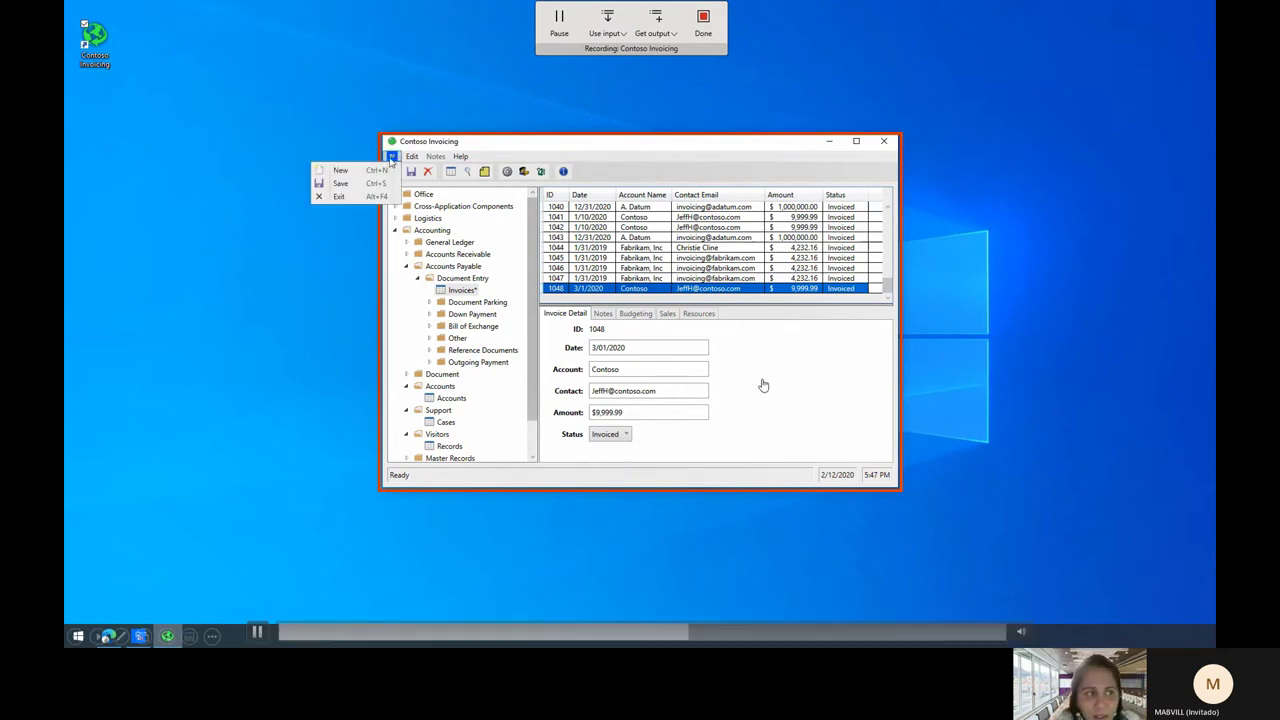
pyautogui.click(340, 183)
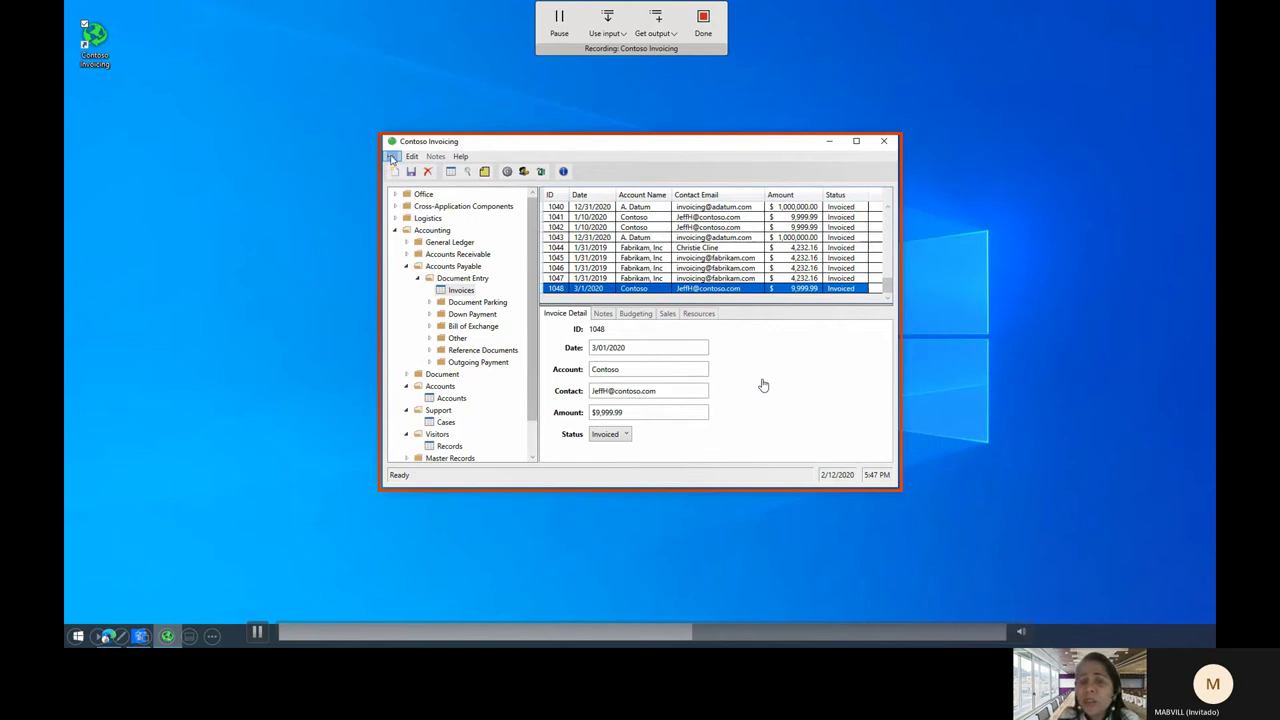
# - Exit Contoso Invoicing and finish the UI flow recording
pyautogui.click(393, 158)
pyautogui.click(339, 197)
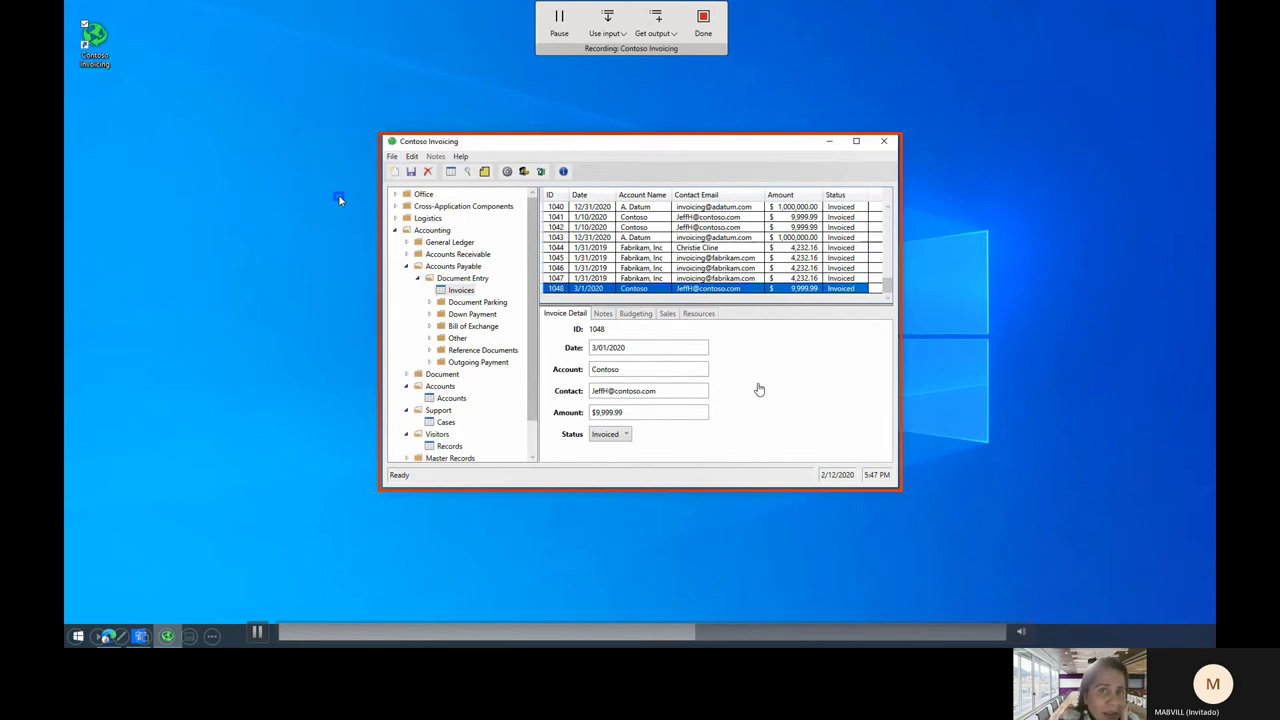
pyautogui.click(712, 20)
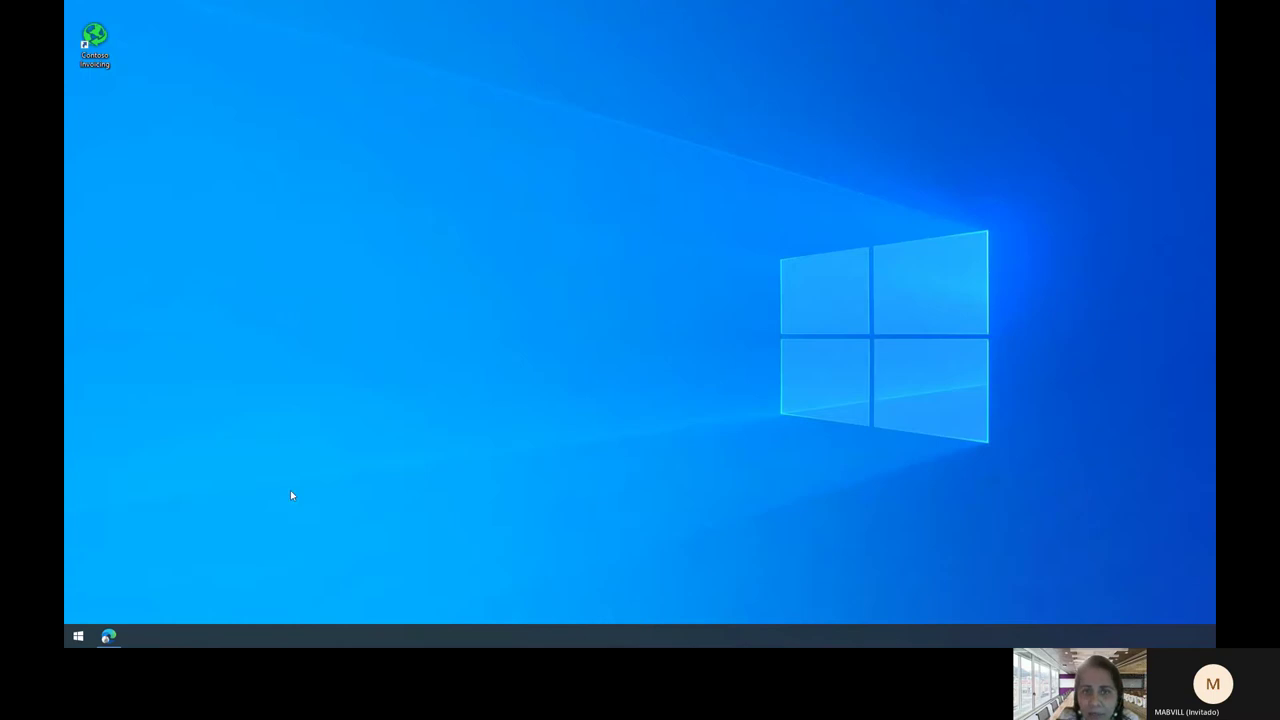
# - Switch back to Power Automate in the browser and examine the recorded actions of the Run Contoso Invoicing script, including LeftClick 1
pyautogui.click(110, 636)
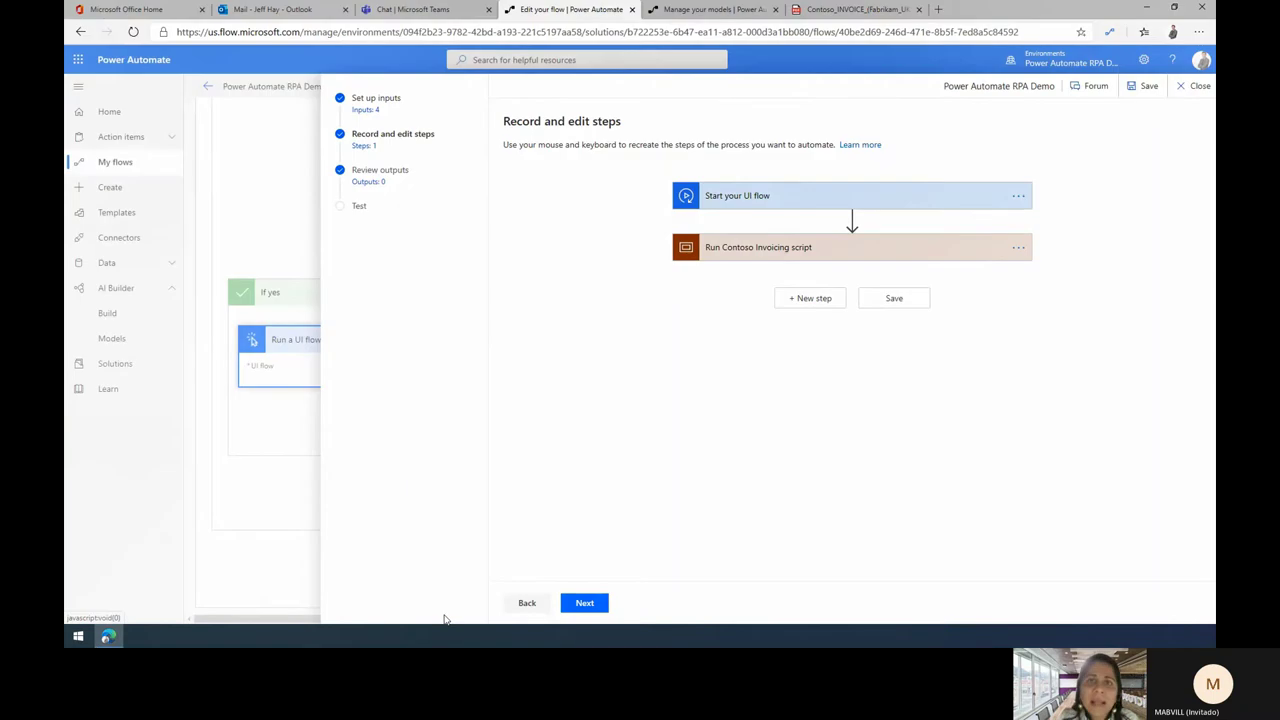
pyautogui.click(856, 245)
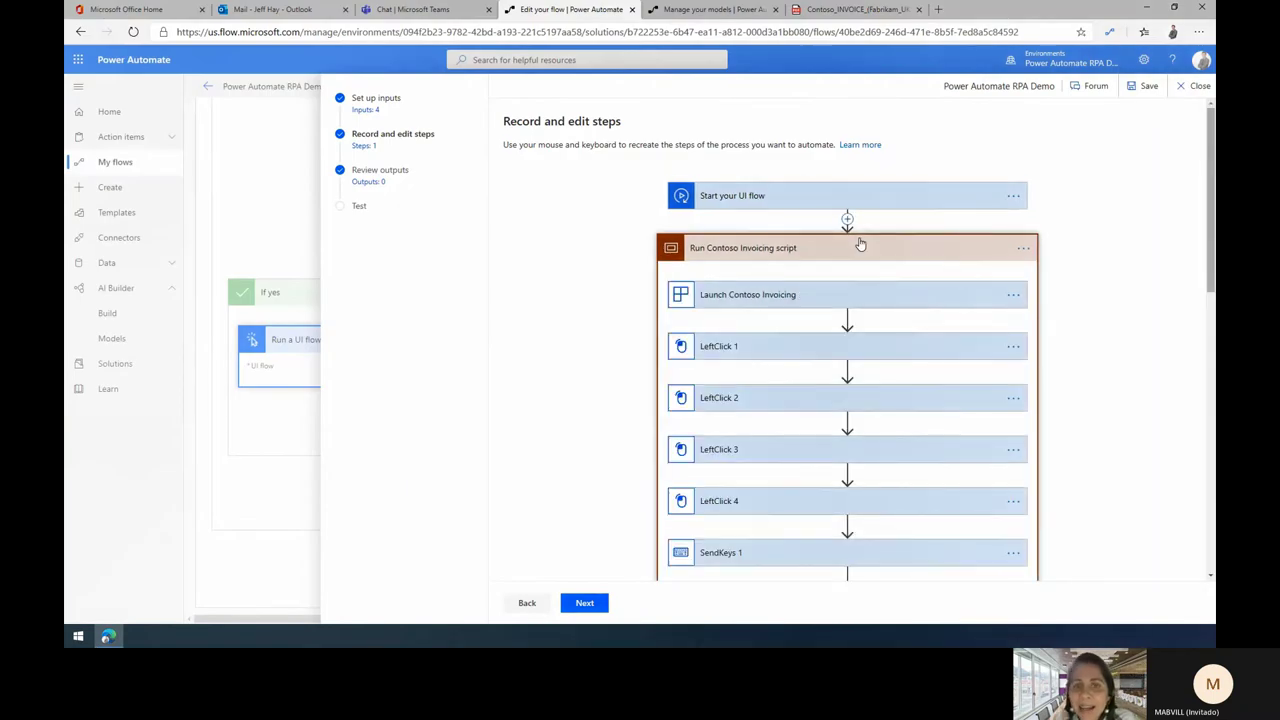
pyautogui.scroll(-7, 1211, 585)
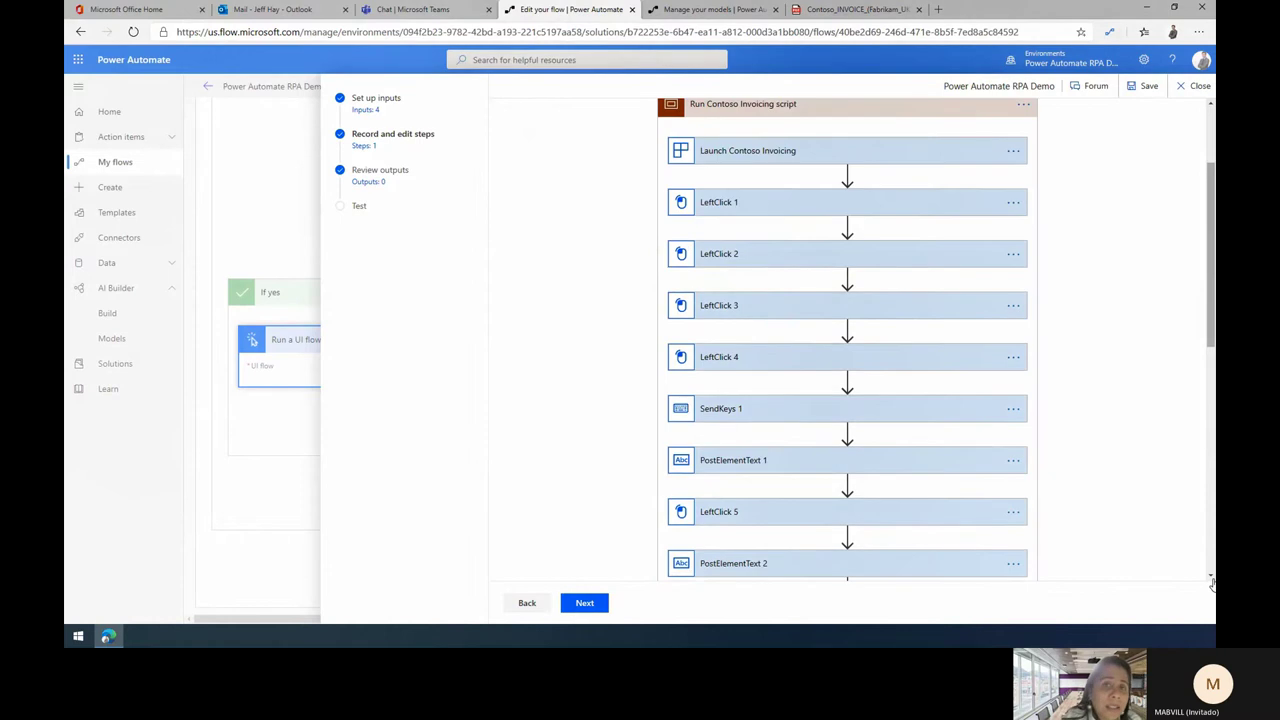
pyautogui.scroll(-1, 1213, 588)
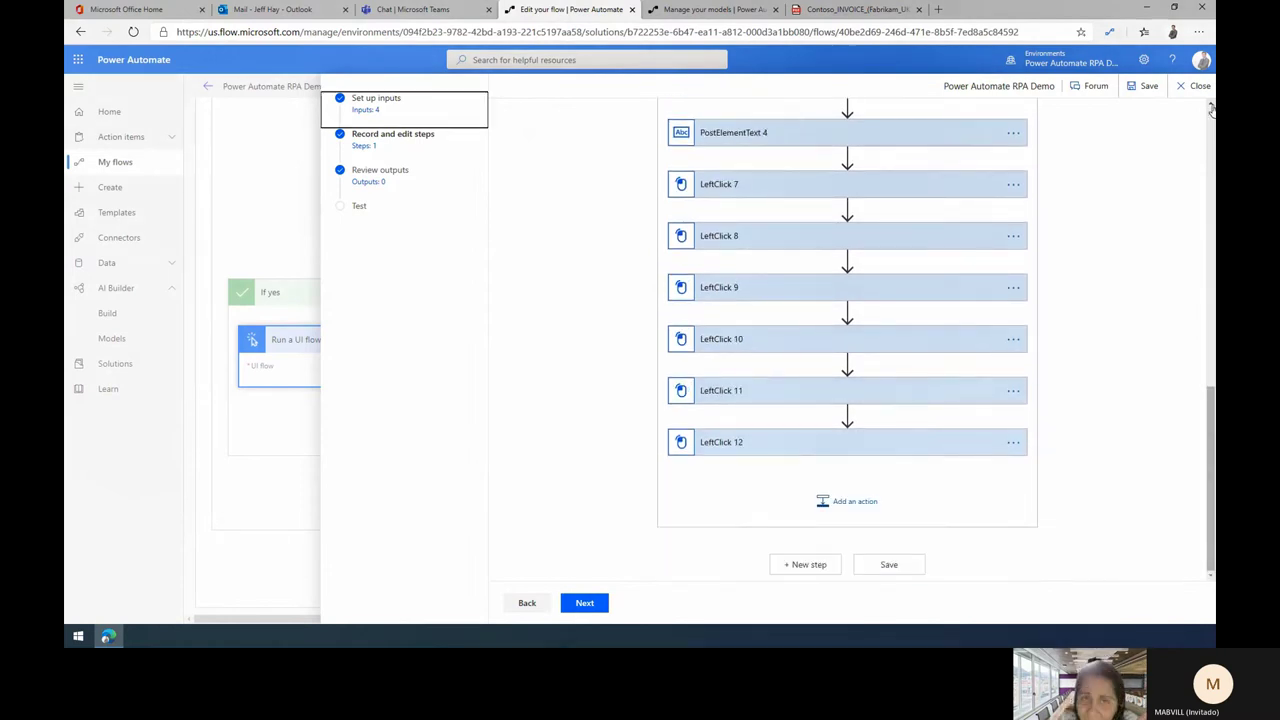
pyautogui.scroll(4, 1211, 108)
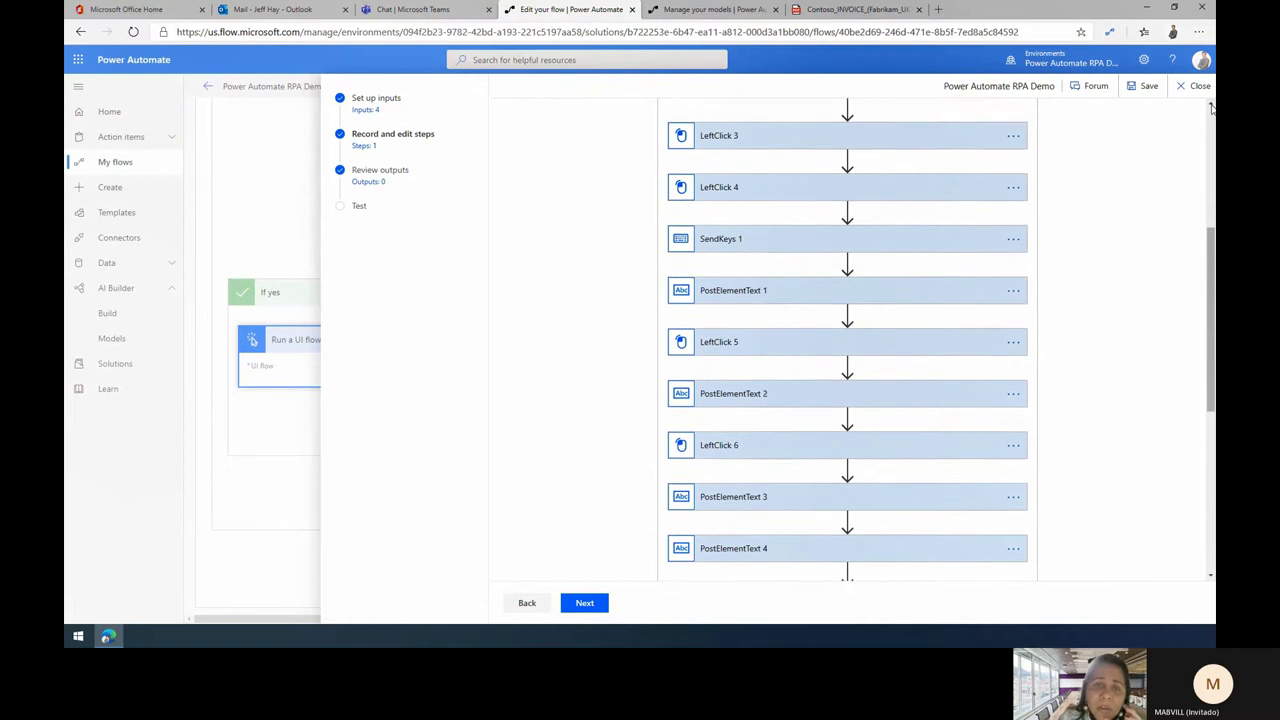
pyautogui.scroll(5, 1211, 108)
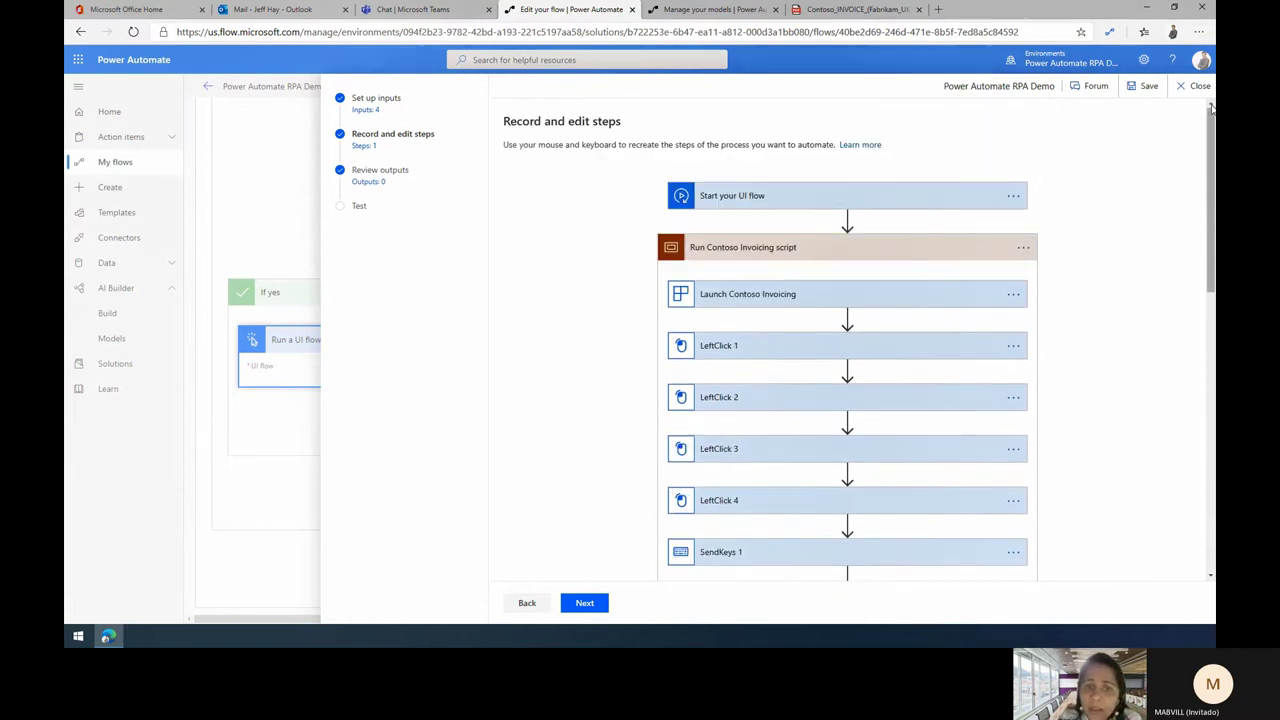
pyautogui.click(842, 350)
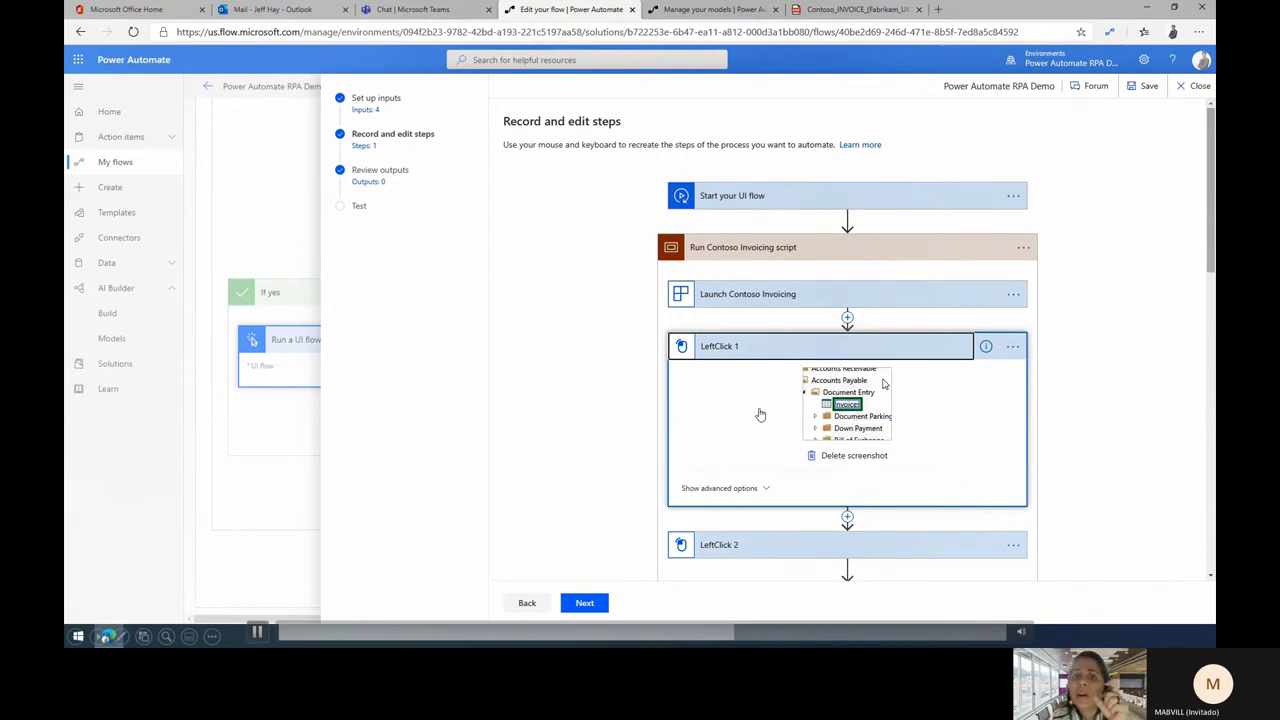
pyautogui.click(854, 350)
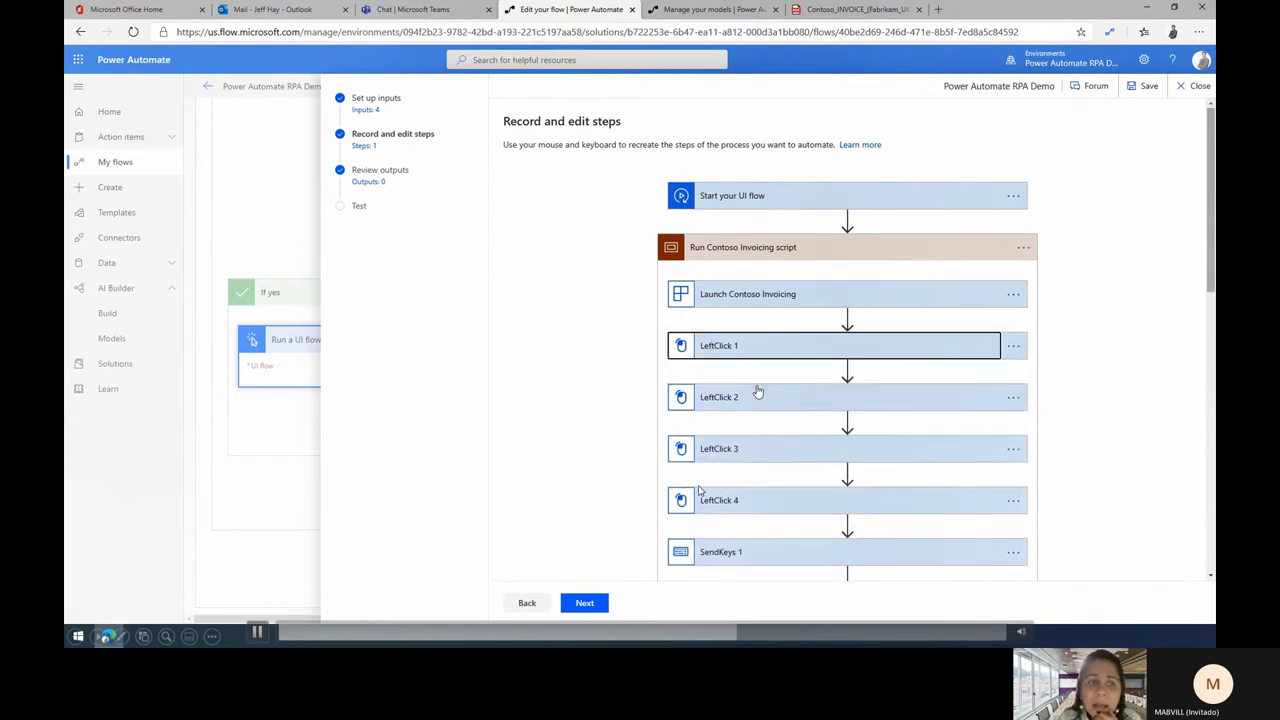
# - Proceed to the UI flow's test stage and set the test Date to 12/31/2020 and Account to A. Datum
pyautogui.click(596, 608)
pyautogui.click(597, 605)
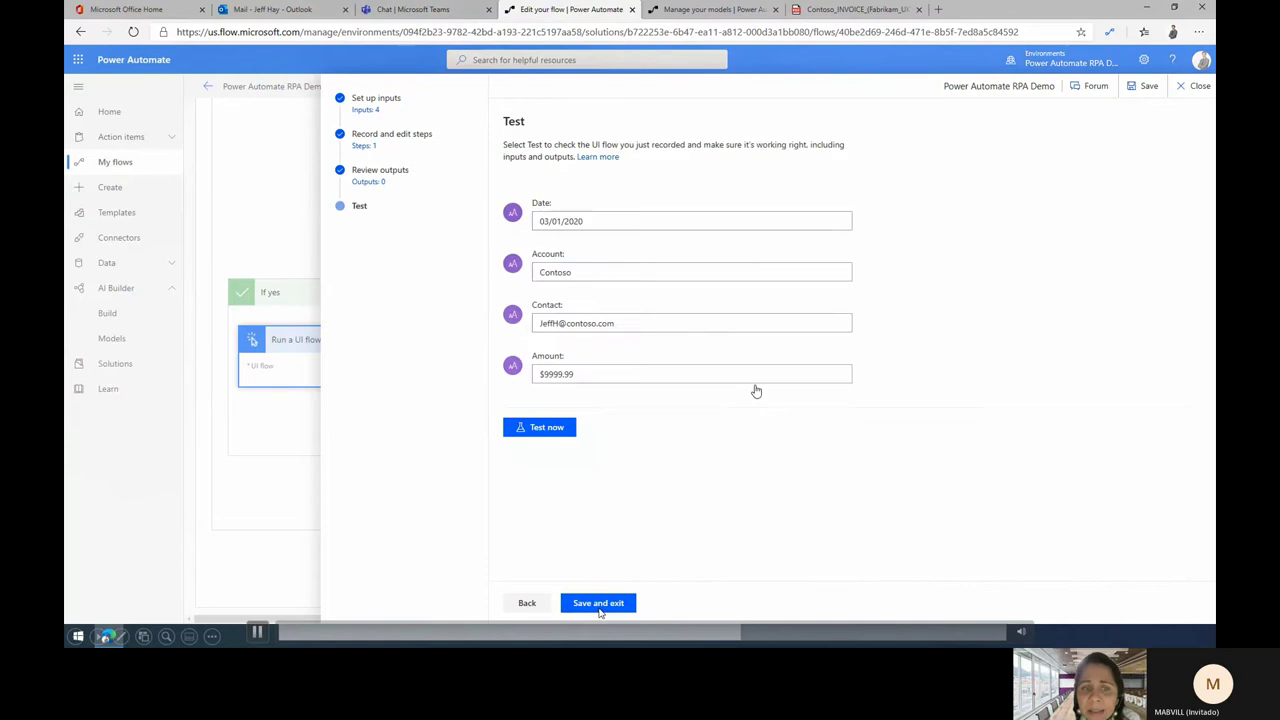
pyautogui.tripleClick(627, 226)
pyautogui.write('12/')
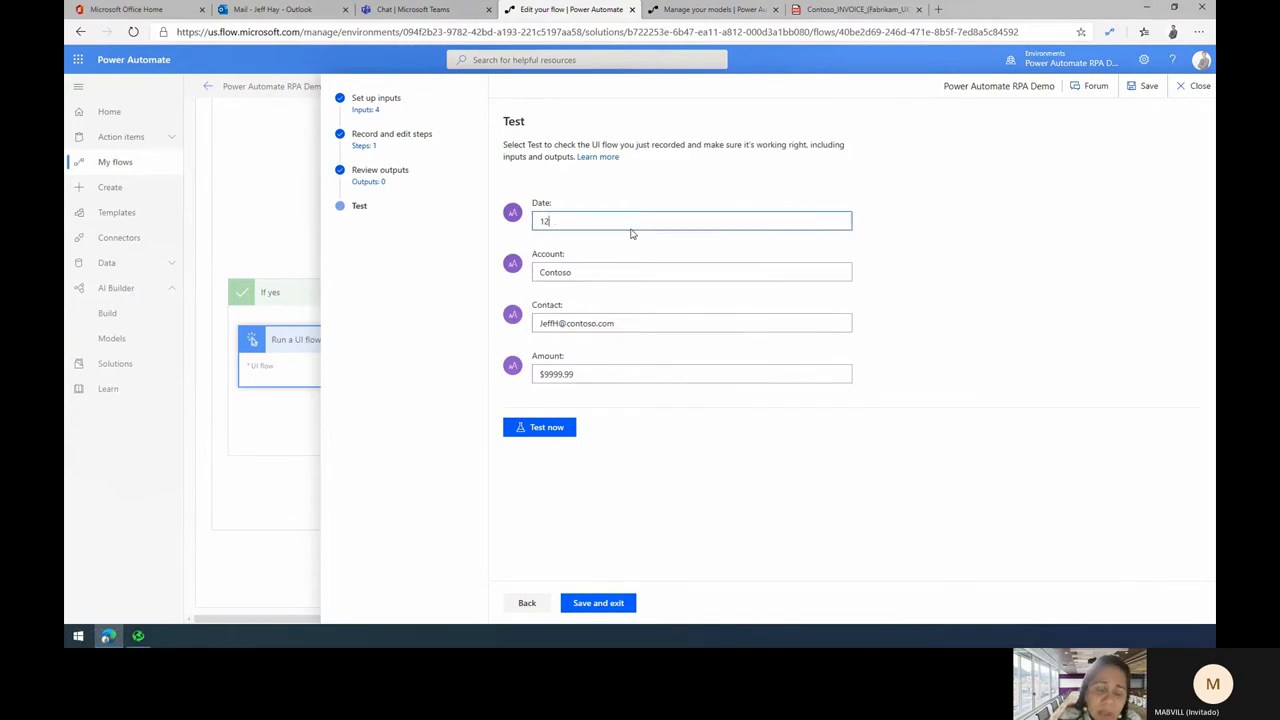
pyautogui.tripleClick(606, 276)
pyautogui.write('A. Datum')
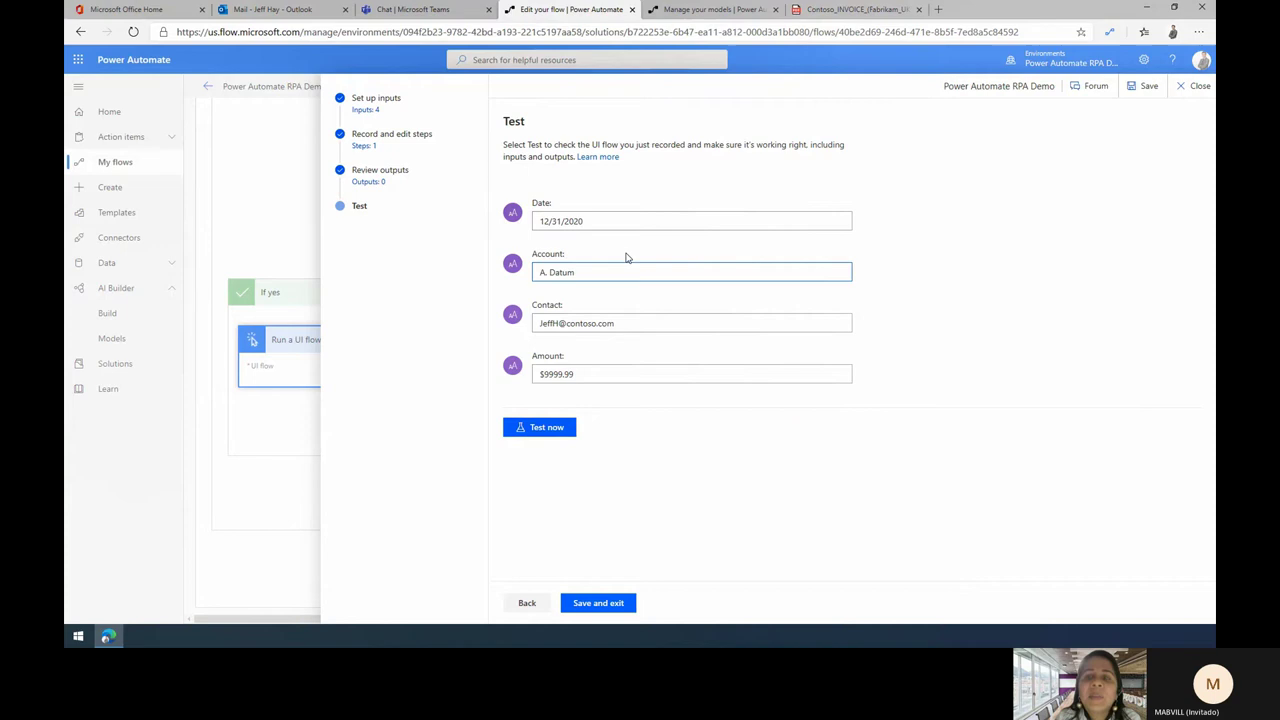
# - Enter the contact's e-mail and the amount $1,000,000.00 as test inputs, and run the UI flow test
pyautogui.tripleClick(606, 322)
pyautogui.write('invoicing@adat')
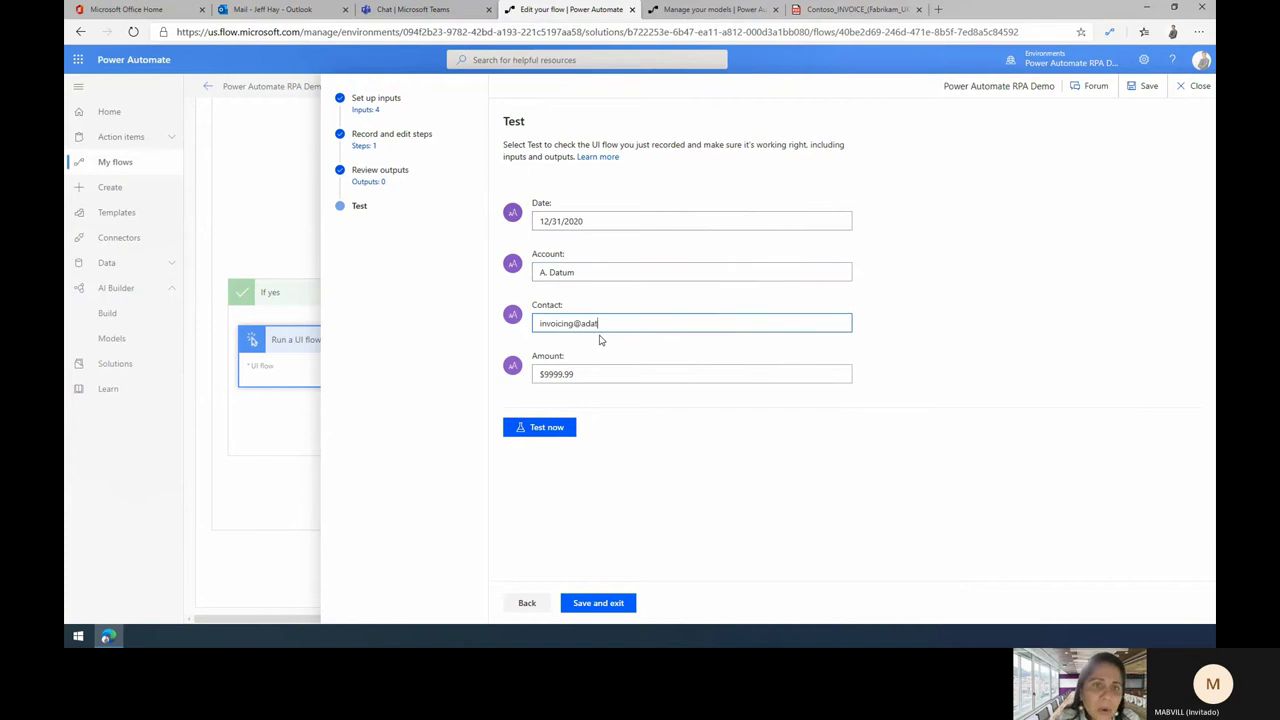
pyautogui.write('um.com')
pyautogui.tripleClick(600, 374)
pyautogui.write('$1,000,000.00')
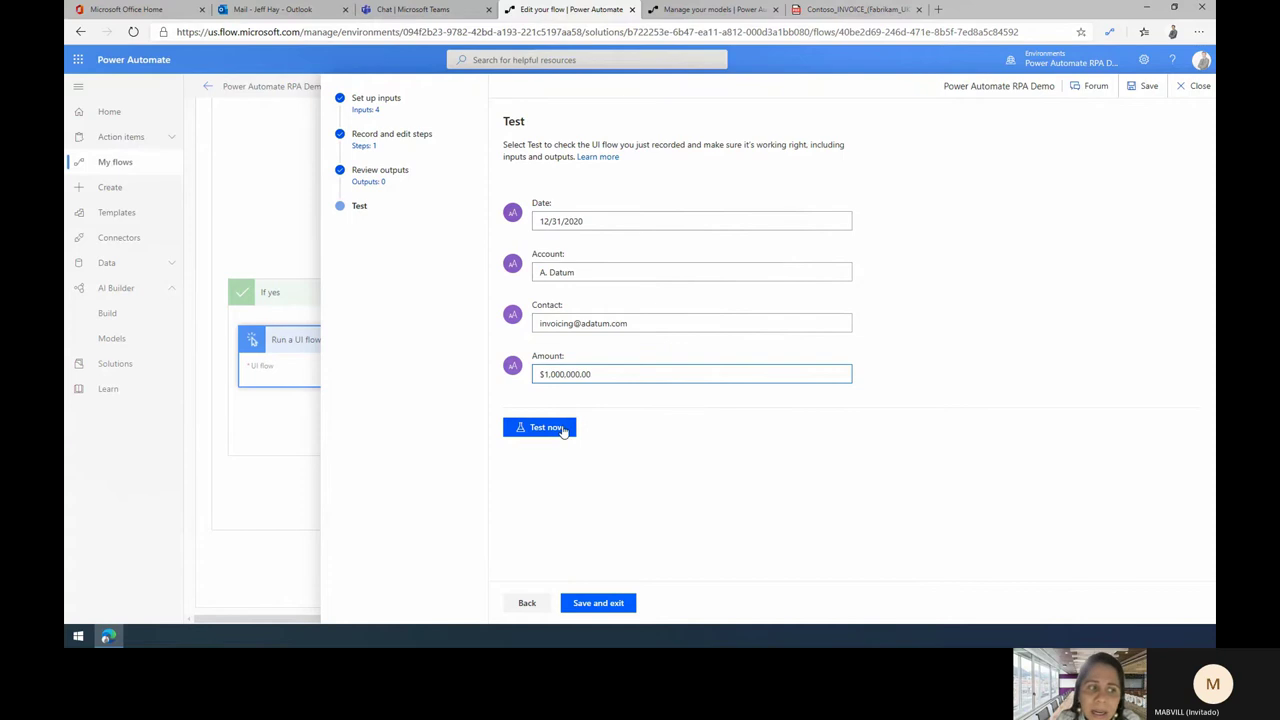
pyautogui.click(566, 430)
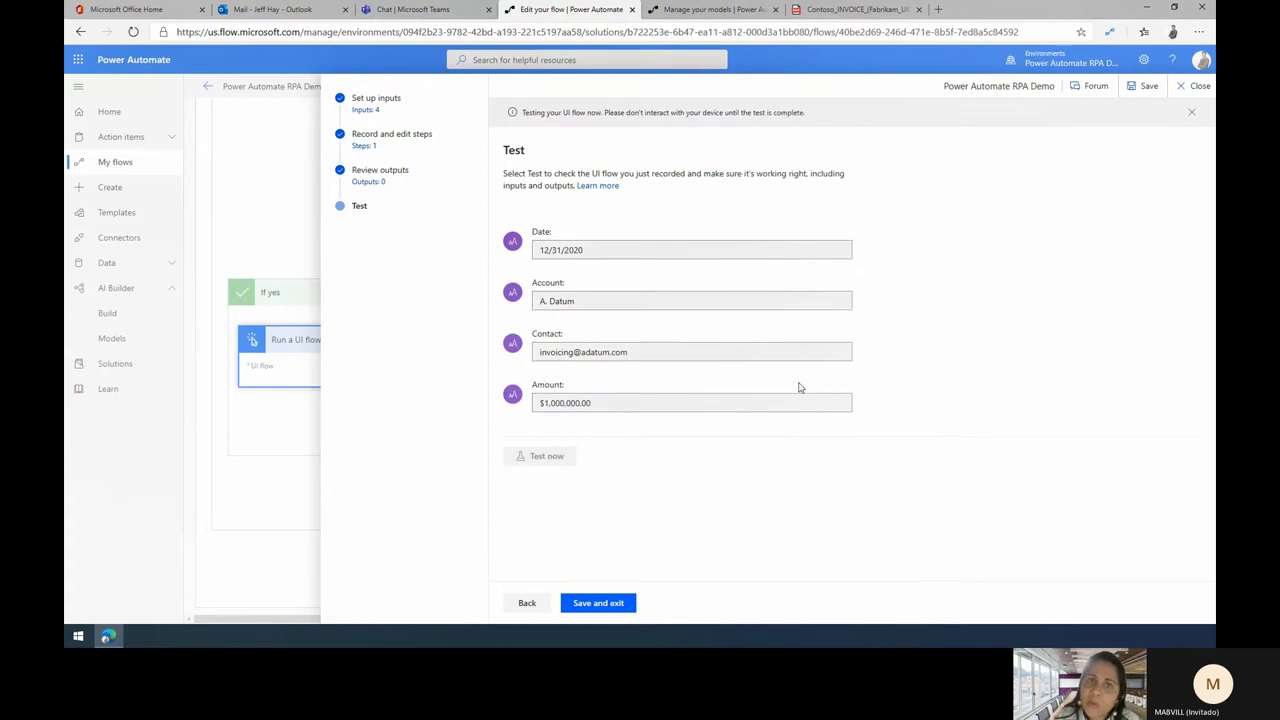
# - Minimize the browser, launch Contoso Invoicing from the desktop and create a new record under Accounts Payable invoices
pyautogui.click(1146, 8)
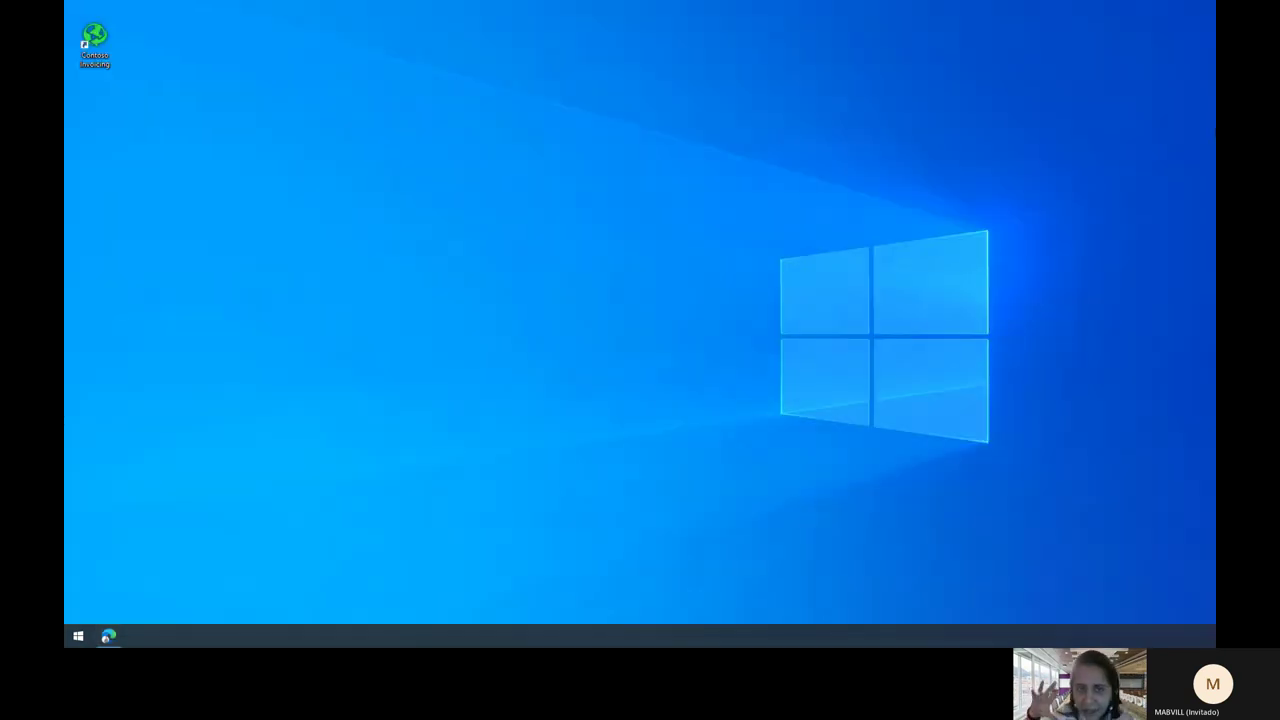
pyautogui.doubleClick(93, 37)
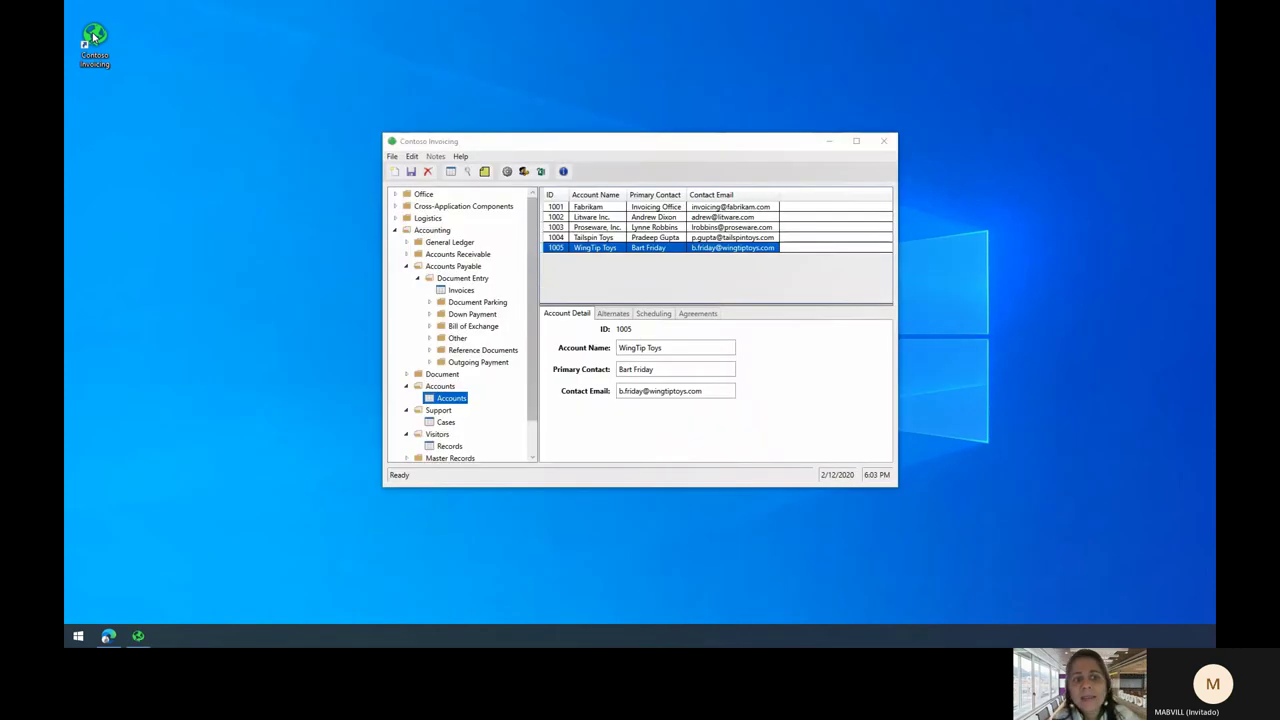
pyautogui.click(457, 290)
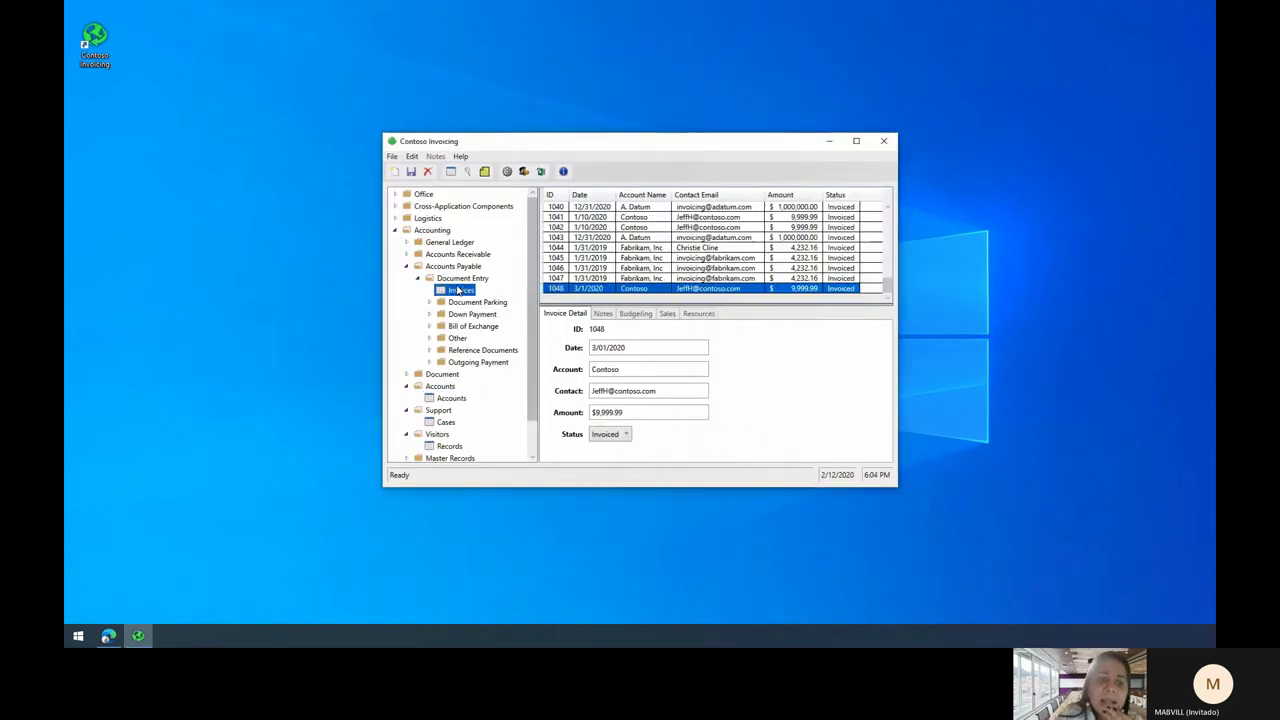
pyautogui.click(391, 156)
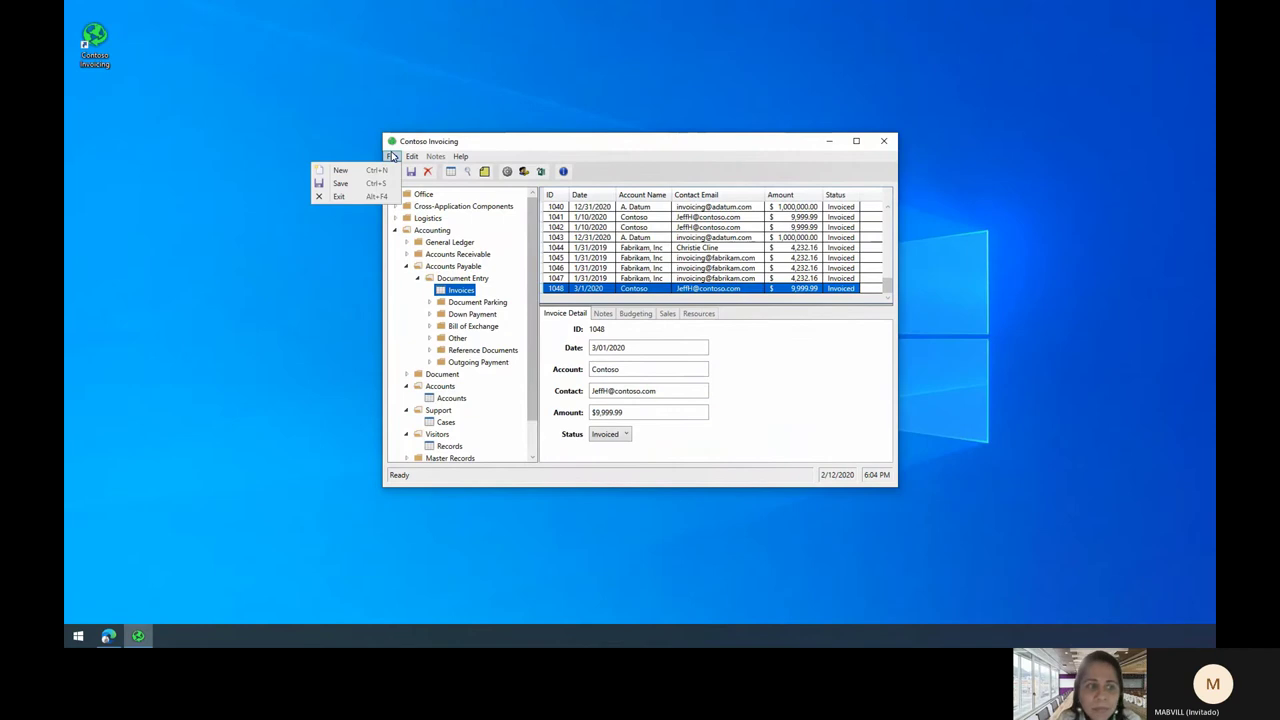
pyautogui.click(340, 171)
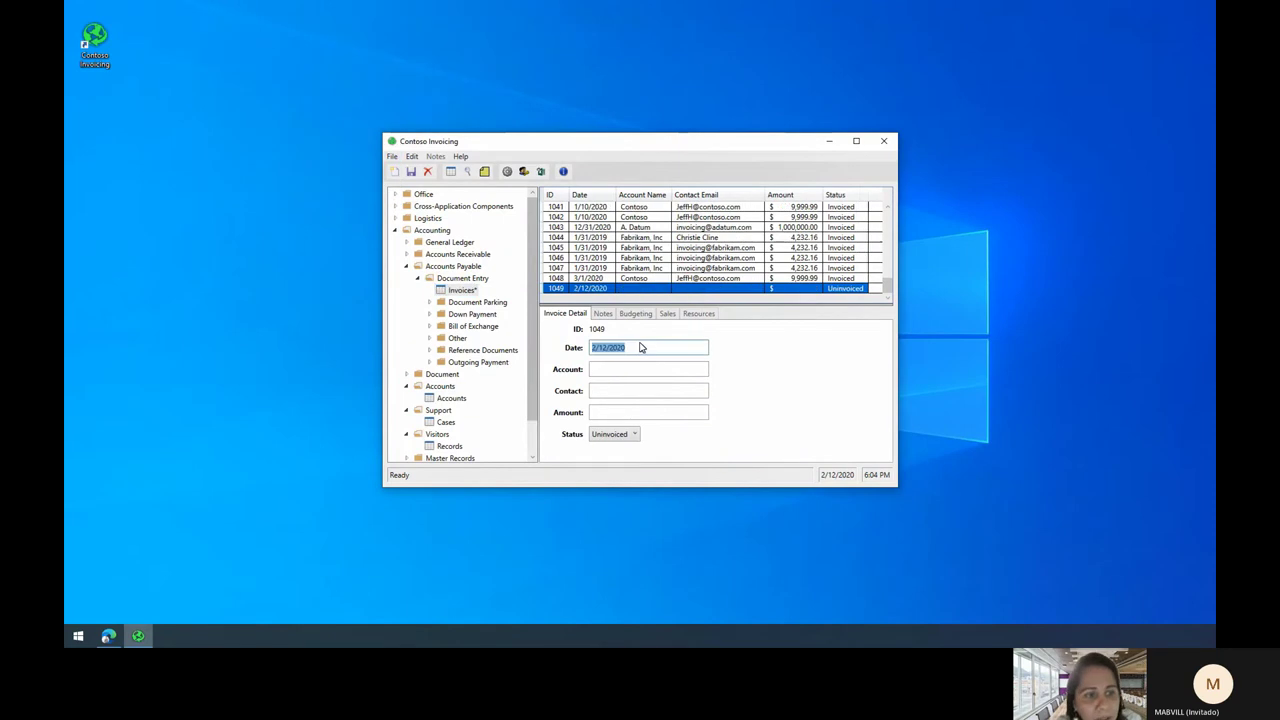
# - Fill in the new invoice with date 12/31/2020, account A. Datum, the contact's e-mail and amount $1,000,000.00
pyautogui.write('12/31/2020')
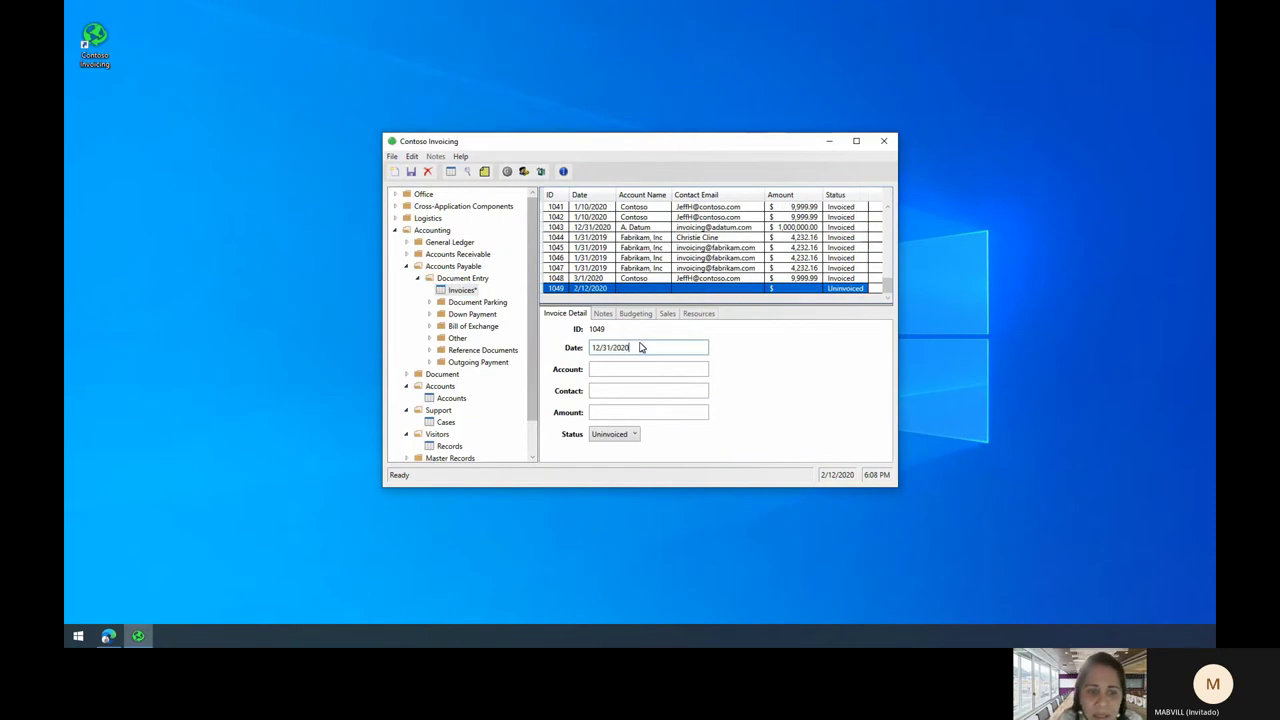
pyautogui.press('Tab')
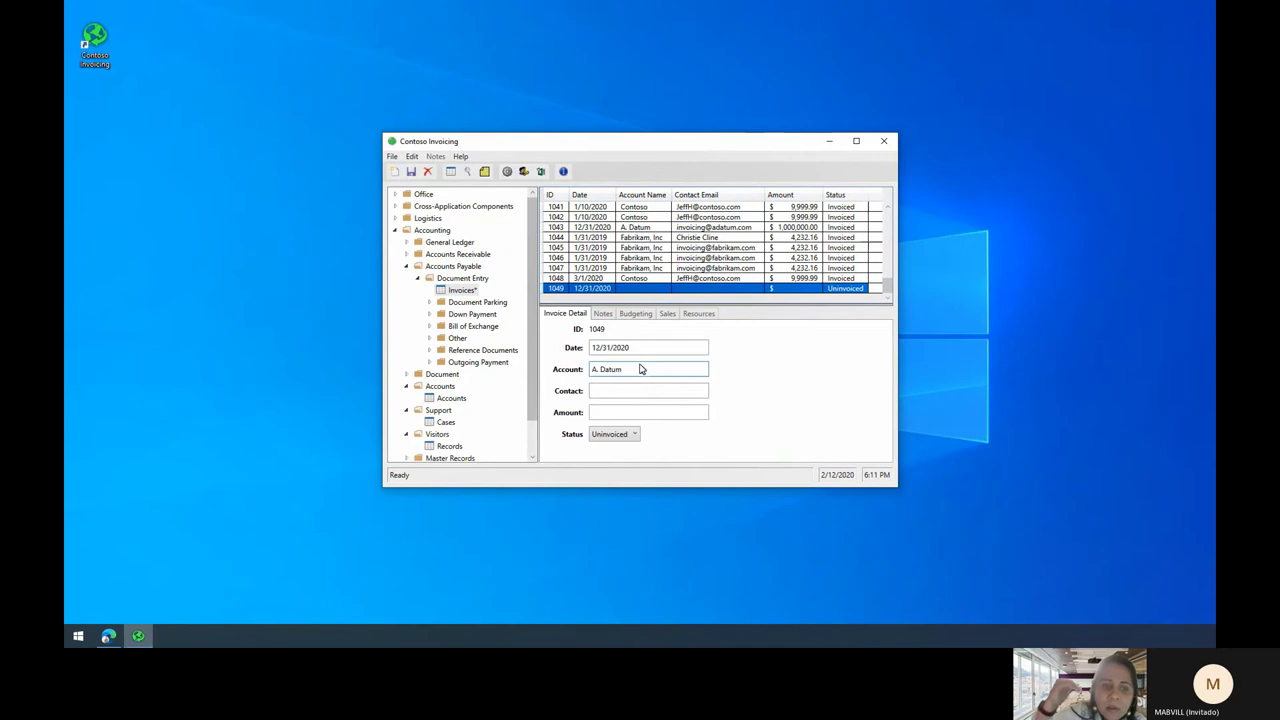
pyautogui.click(641, 390)
pyautogui.write('invoicing@adatum.com')
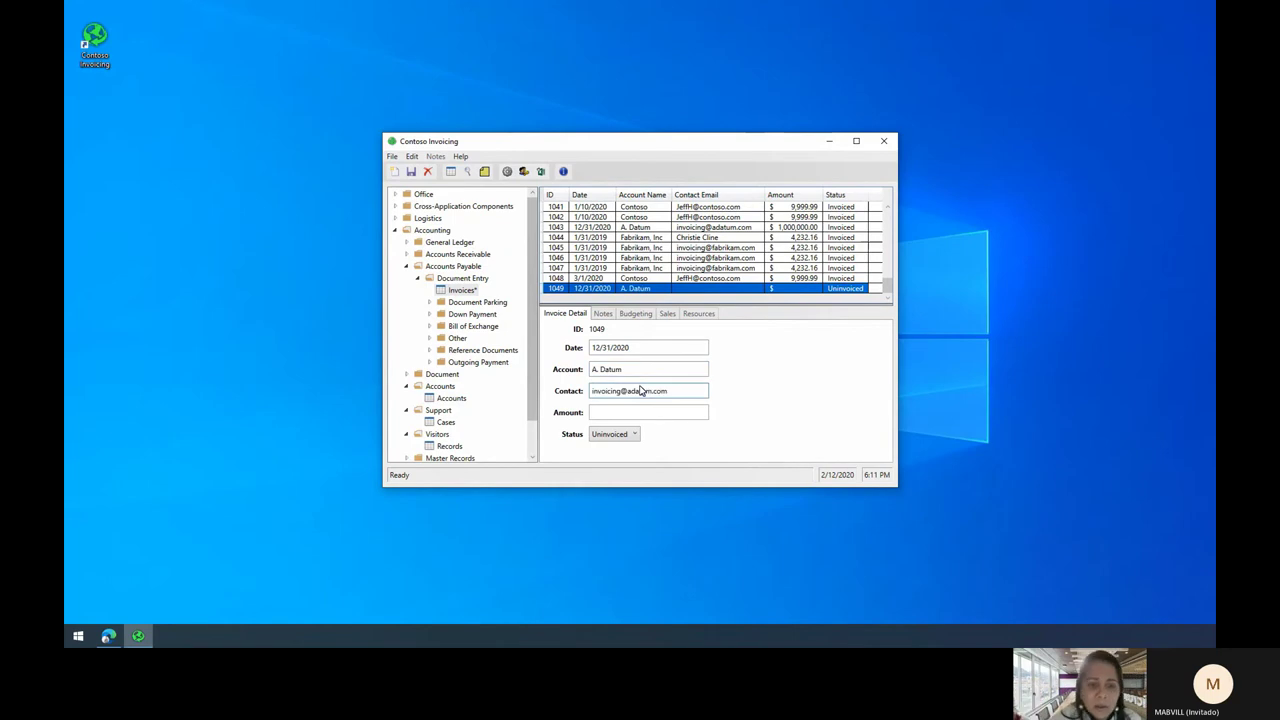
pyautogui.click(641, 412)
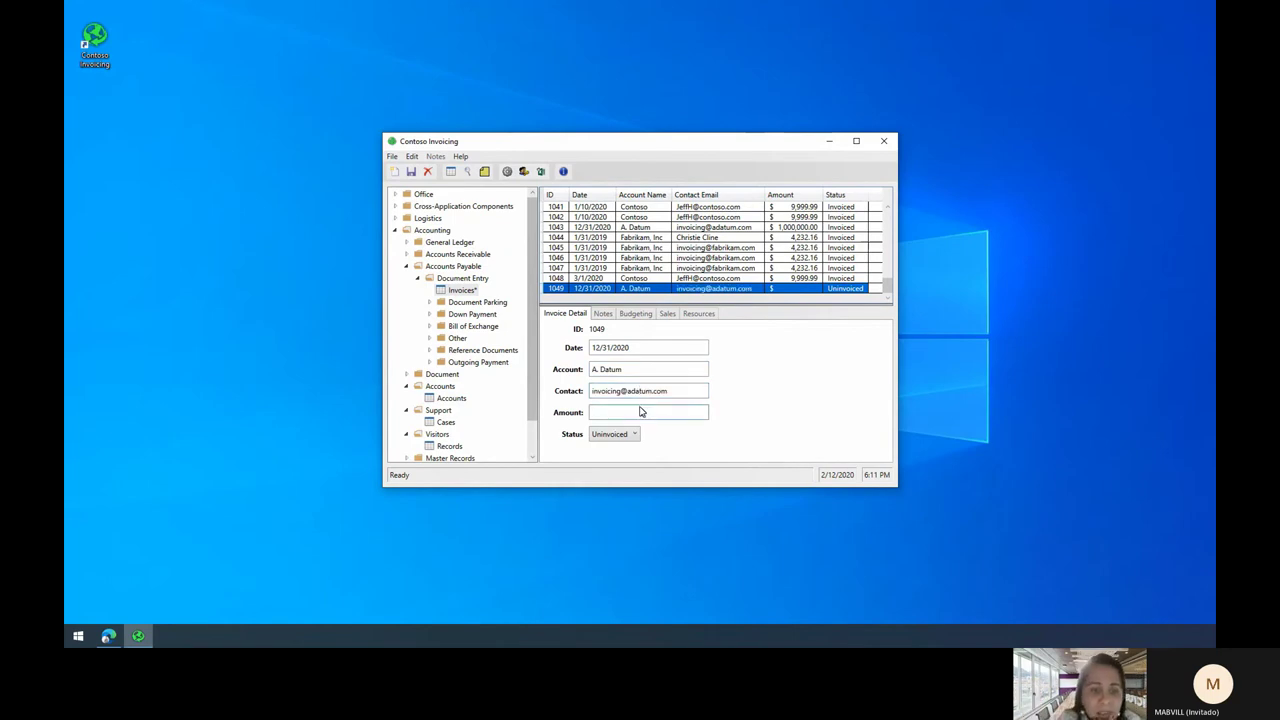
pyautogui.write('$1,000,000.00')
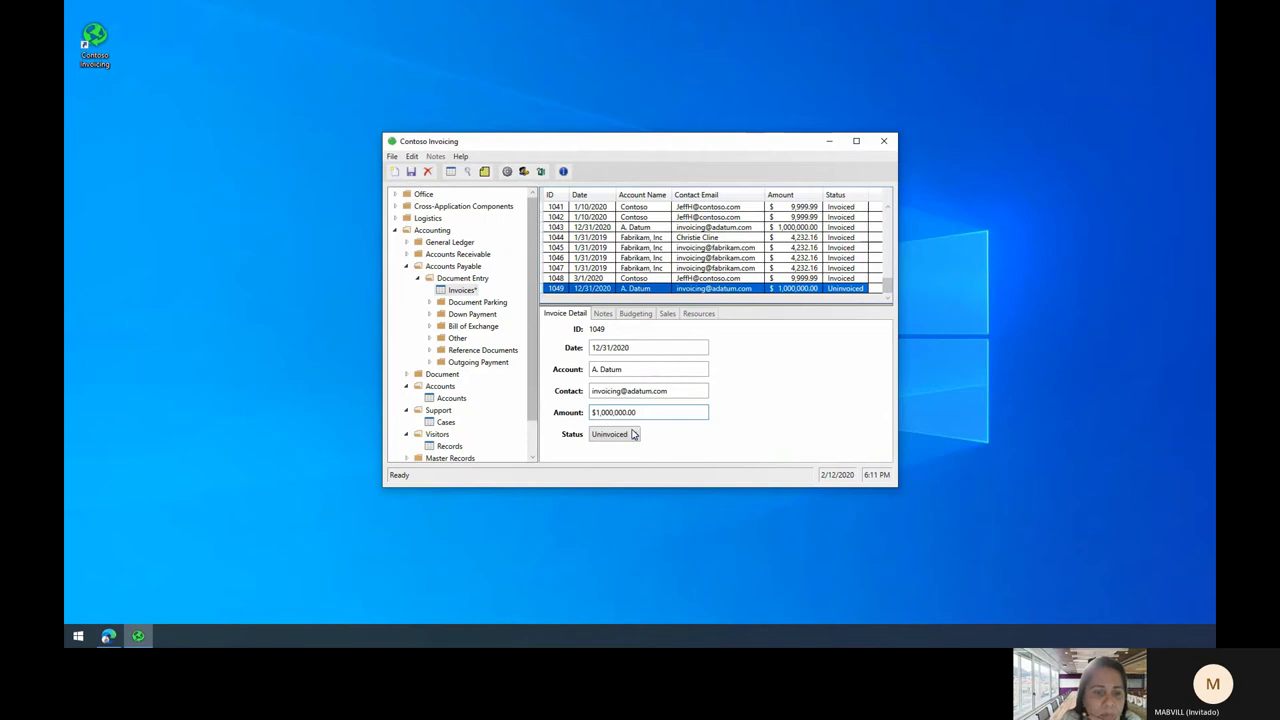
# - Set the A. Datum invoice's status to Invoiced, save the record and exit Contoso Invoicing
pyautogui.click(632, 434)
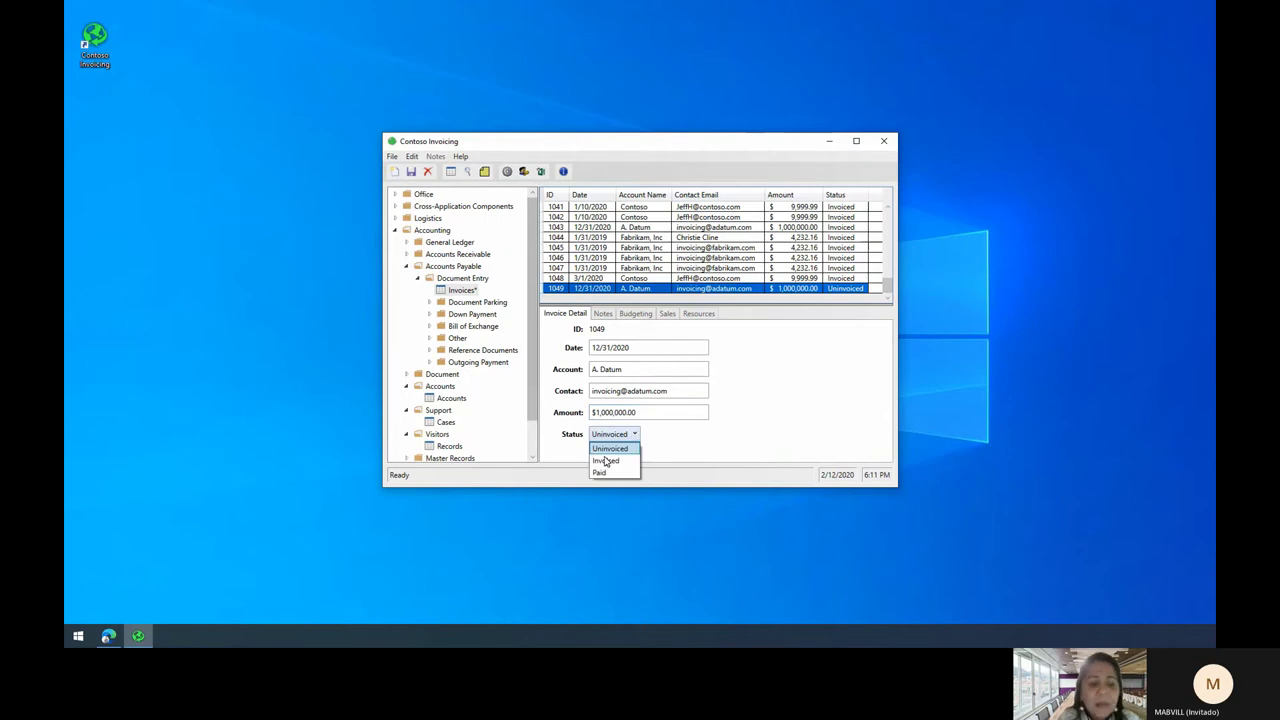
pyautogui.click(606, 461)
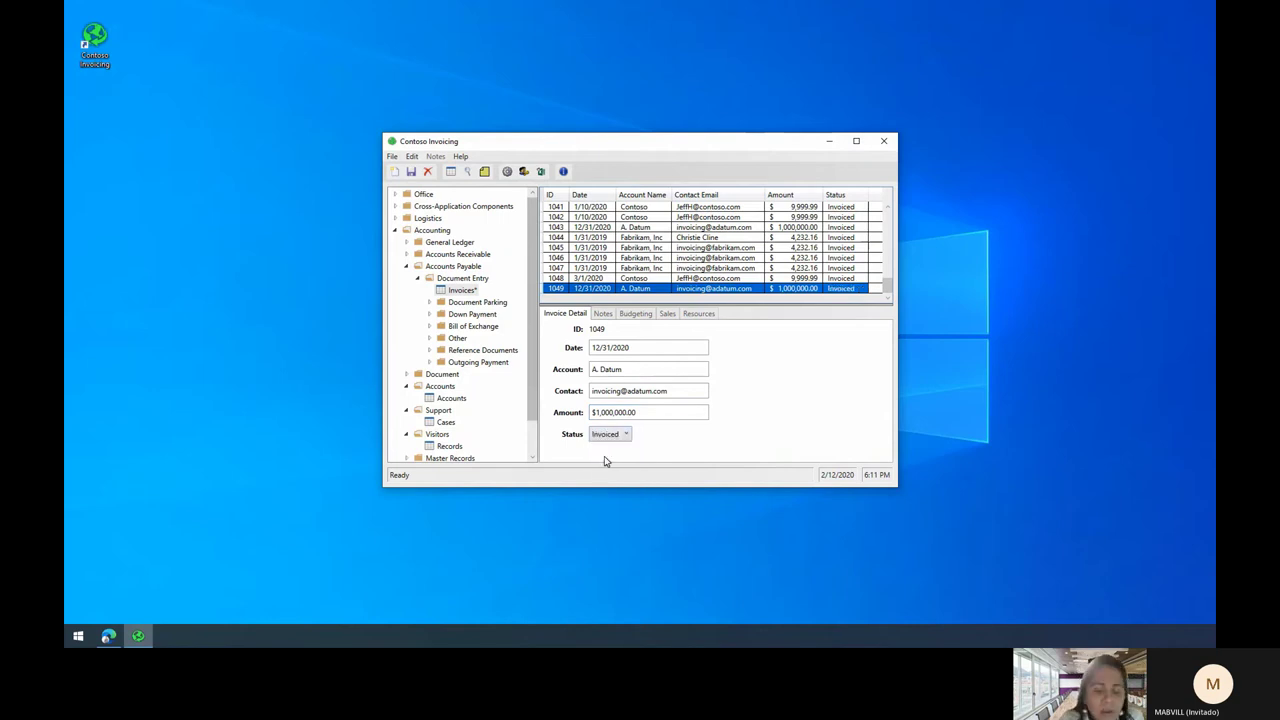
pyautogui.click(392, 157)
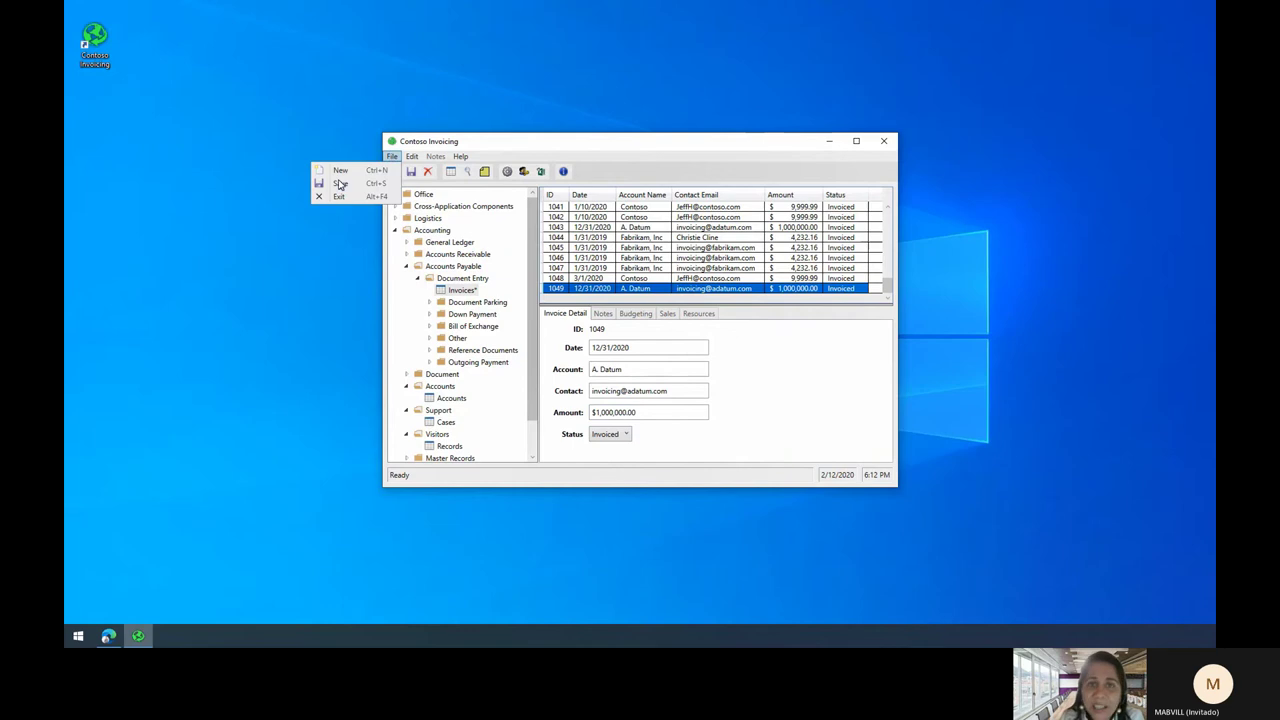
pyautogui.click(392, 157)
pyautogui.click(392, 157)
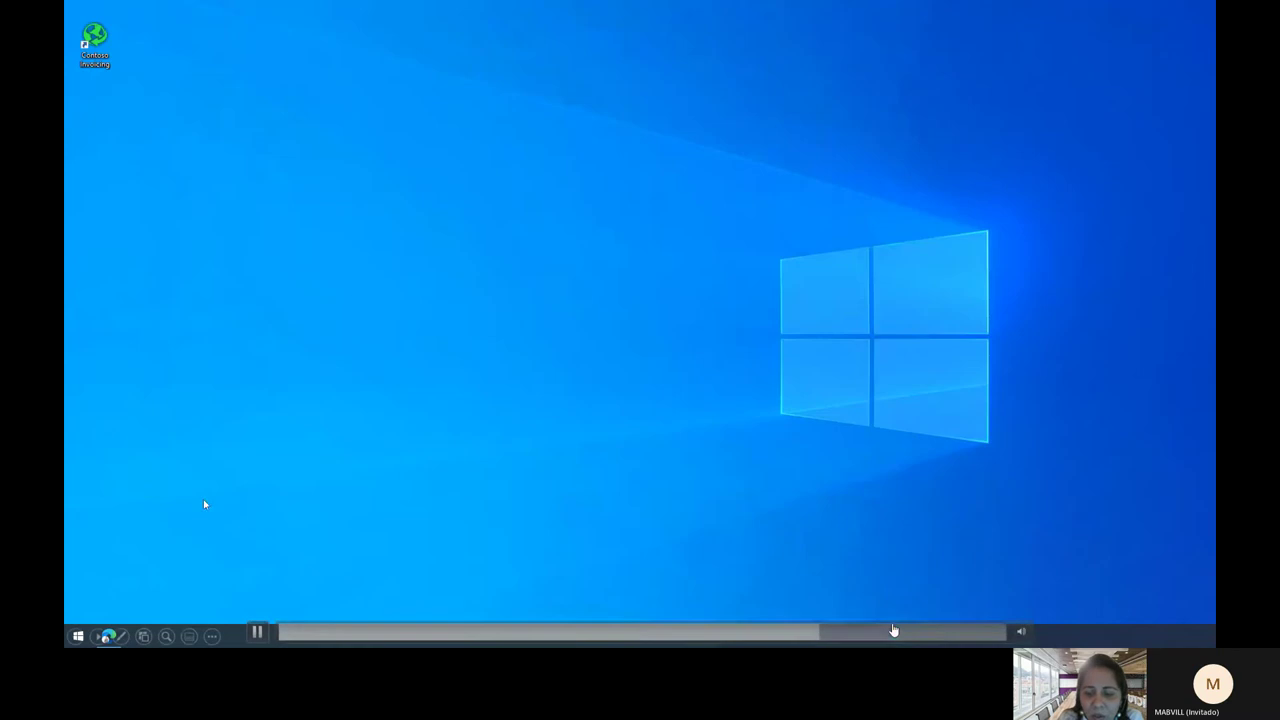
# - Seek through the demo video from the UI flow test to the part following the closing of Contoso Invoicing
pyautogui.click(824, 632)
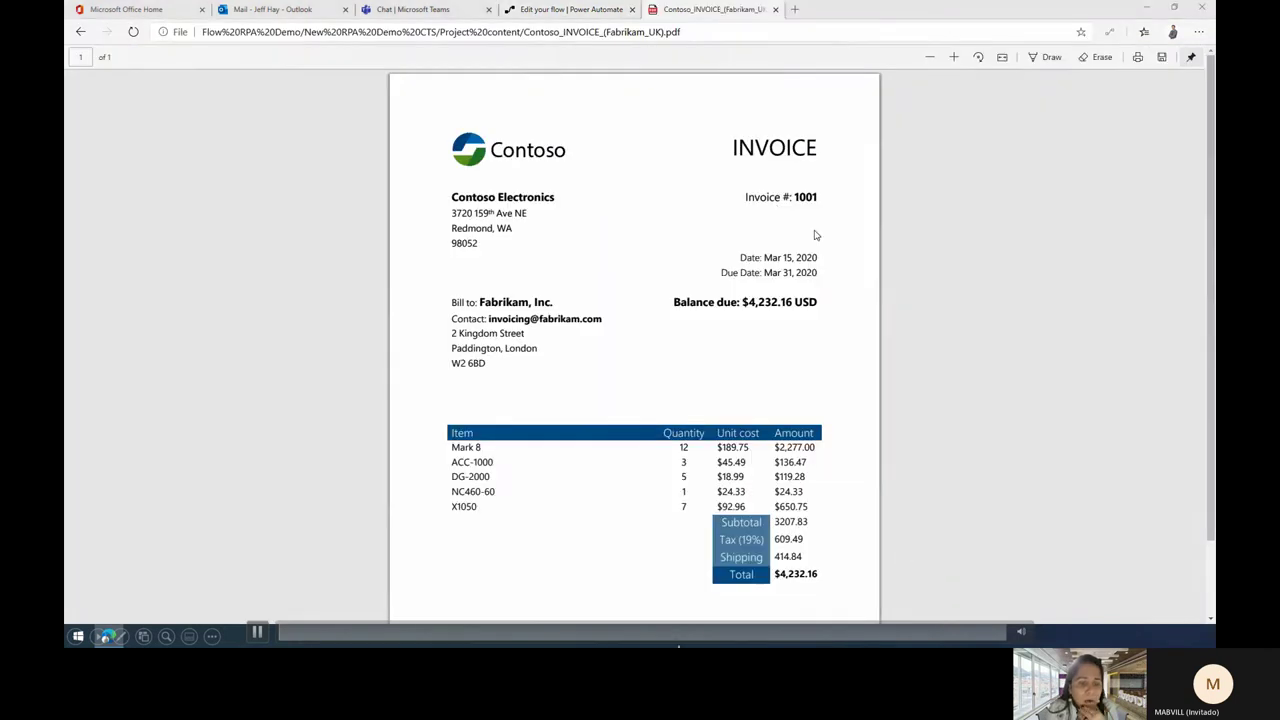
pyautogui.click(760, 640)
pyautogui.click(783, 642)
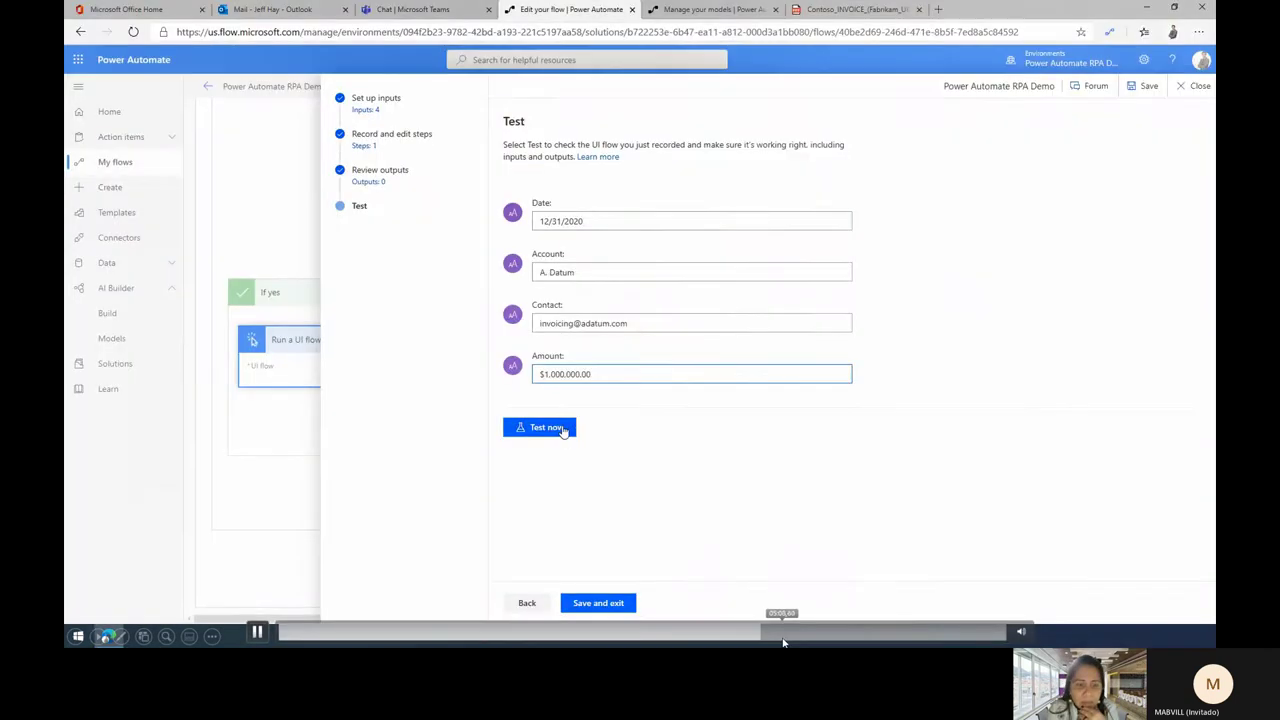
pyautogui.click(798, 641)
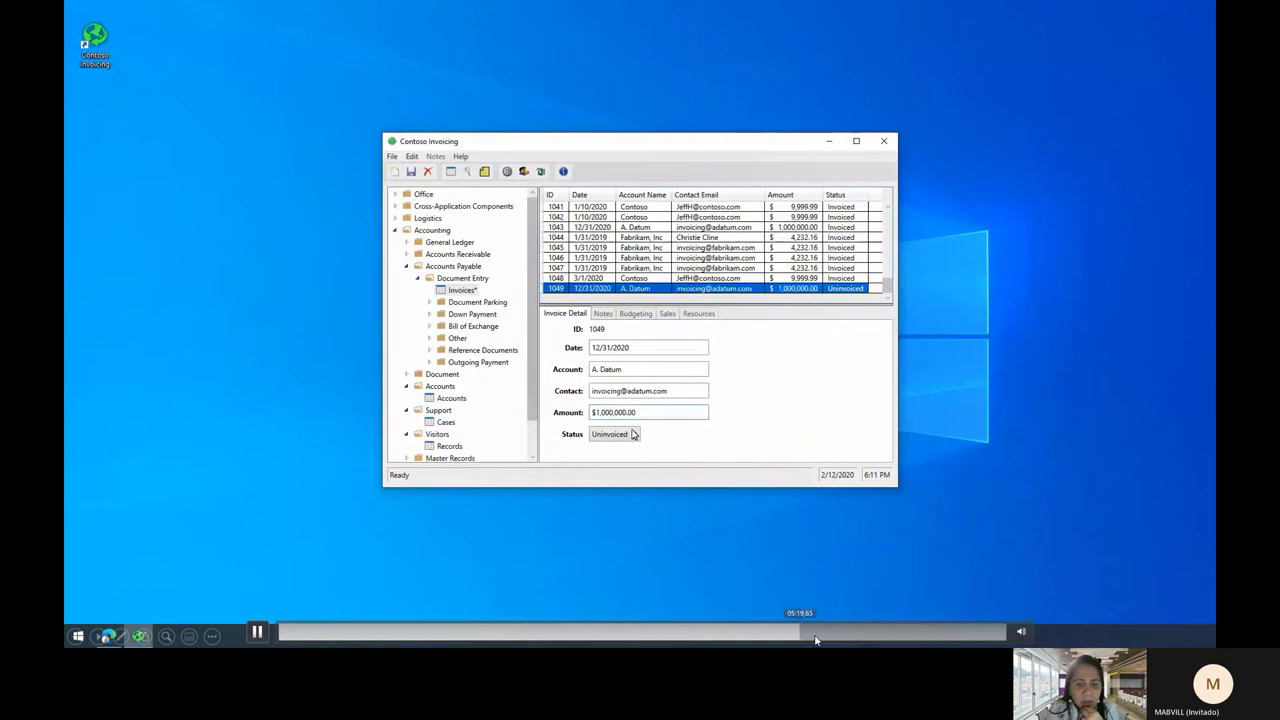
pyautogui.click(815, 640)
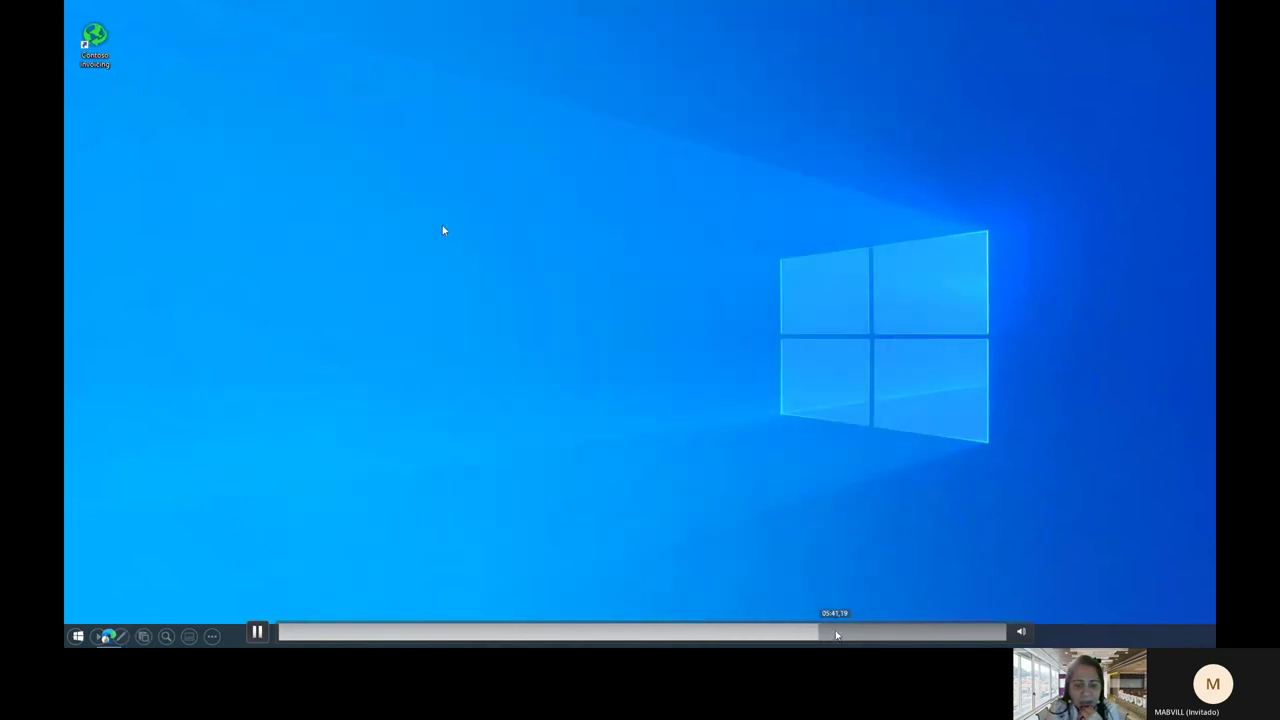
pyautogui.click(836, 634)
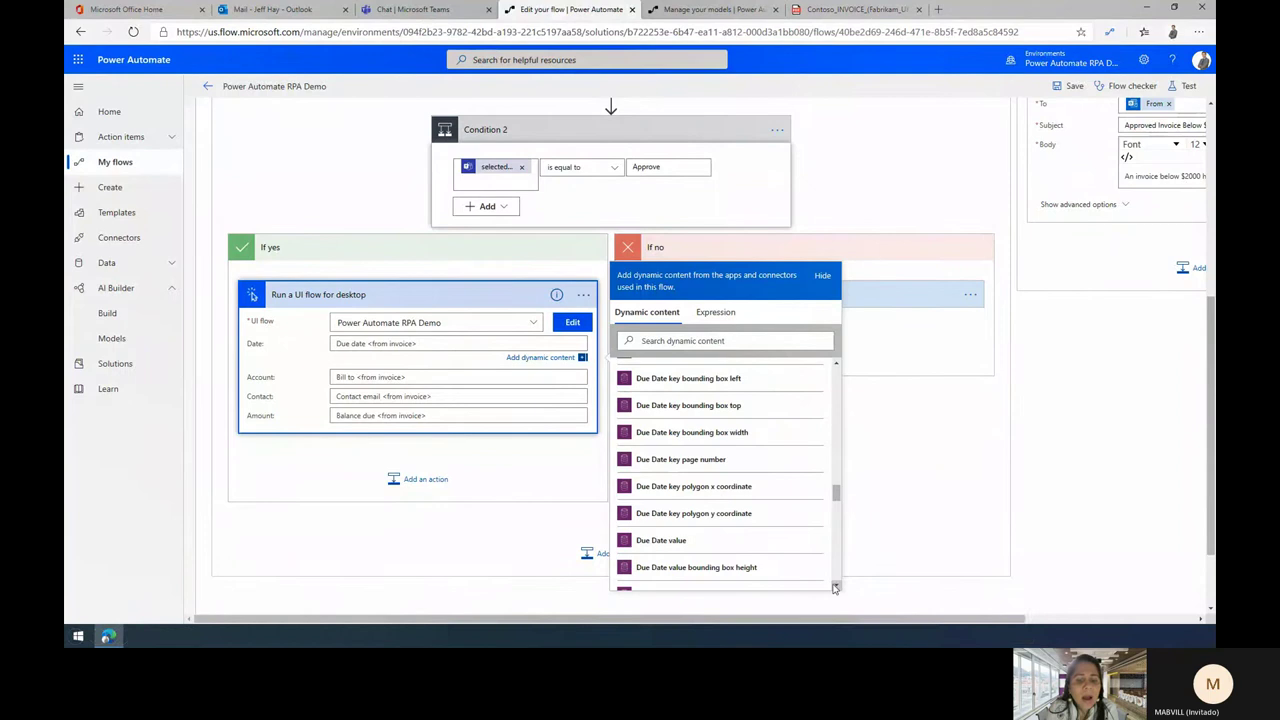
# - Map the UI flow's Date input to the Due Date value from the invoice's dynamic content
pyautogui.click(690, 541)
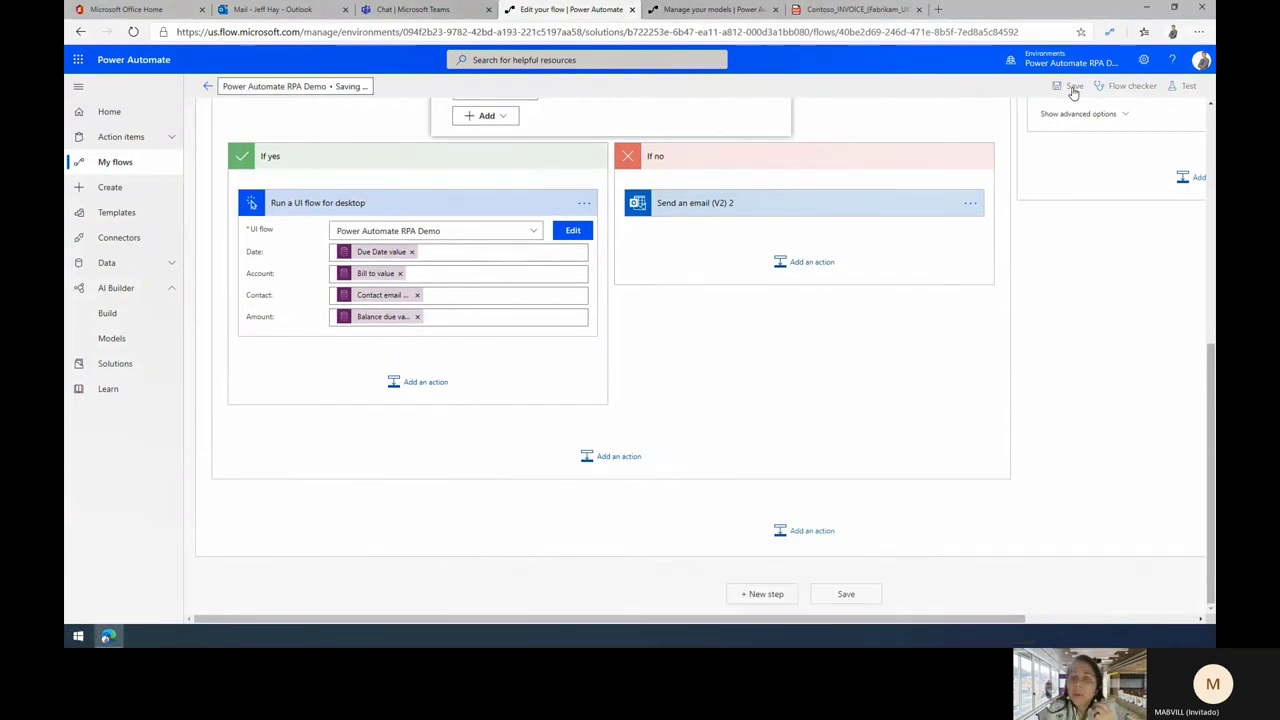
pyautogui.moveTo(901, 621)
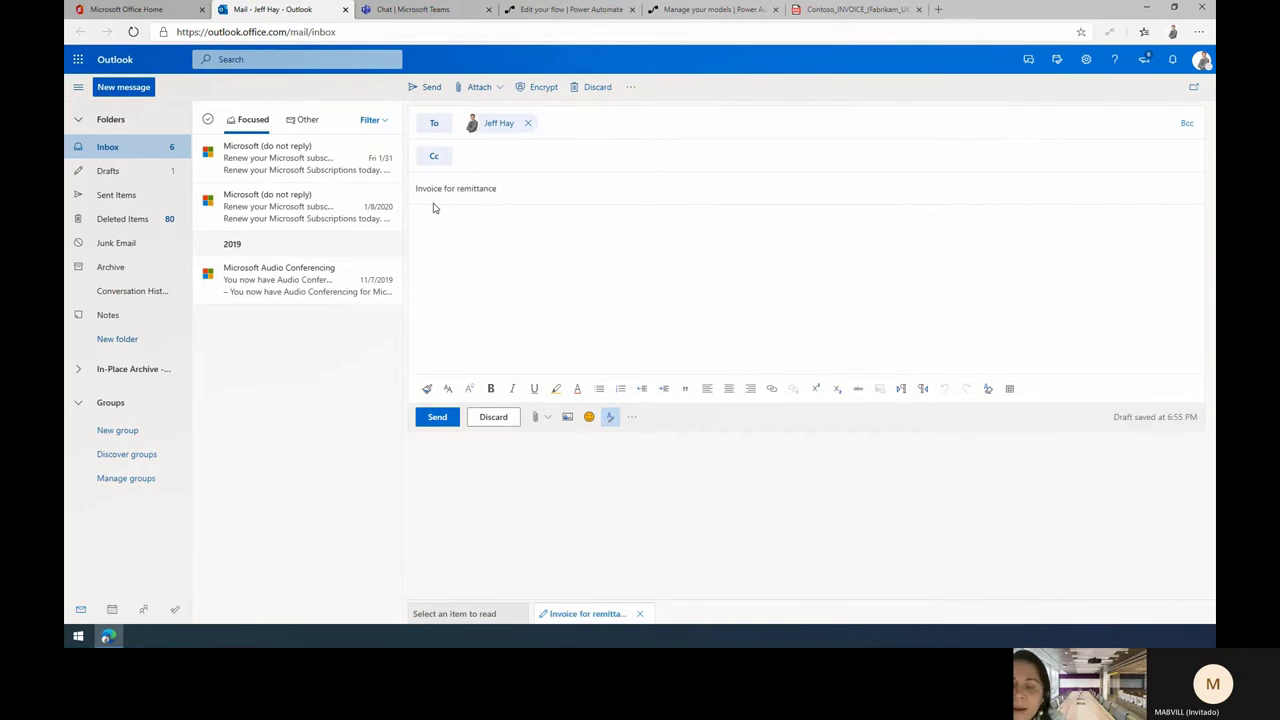
pyautogui.moveTo(1185, 557)
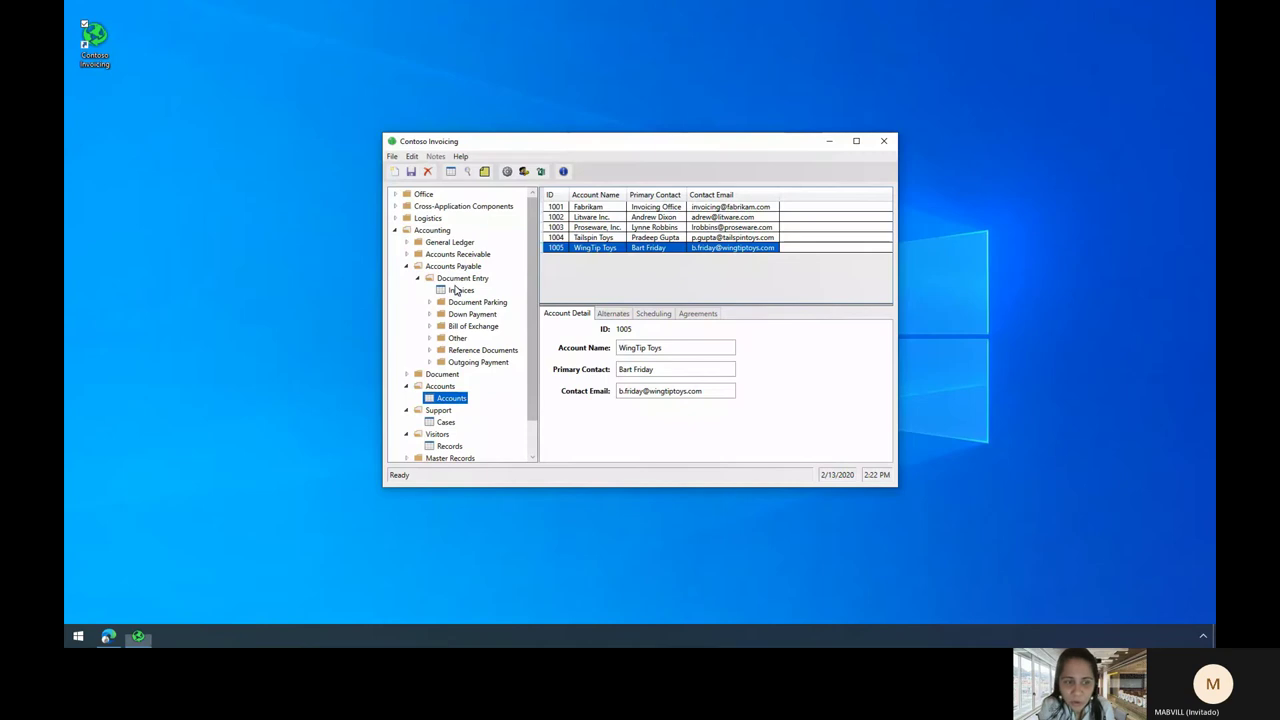
# - Create a new record in the Accounts Payable invoices of Contoso Invoicing
pyautogui.click(455, 290)
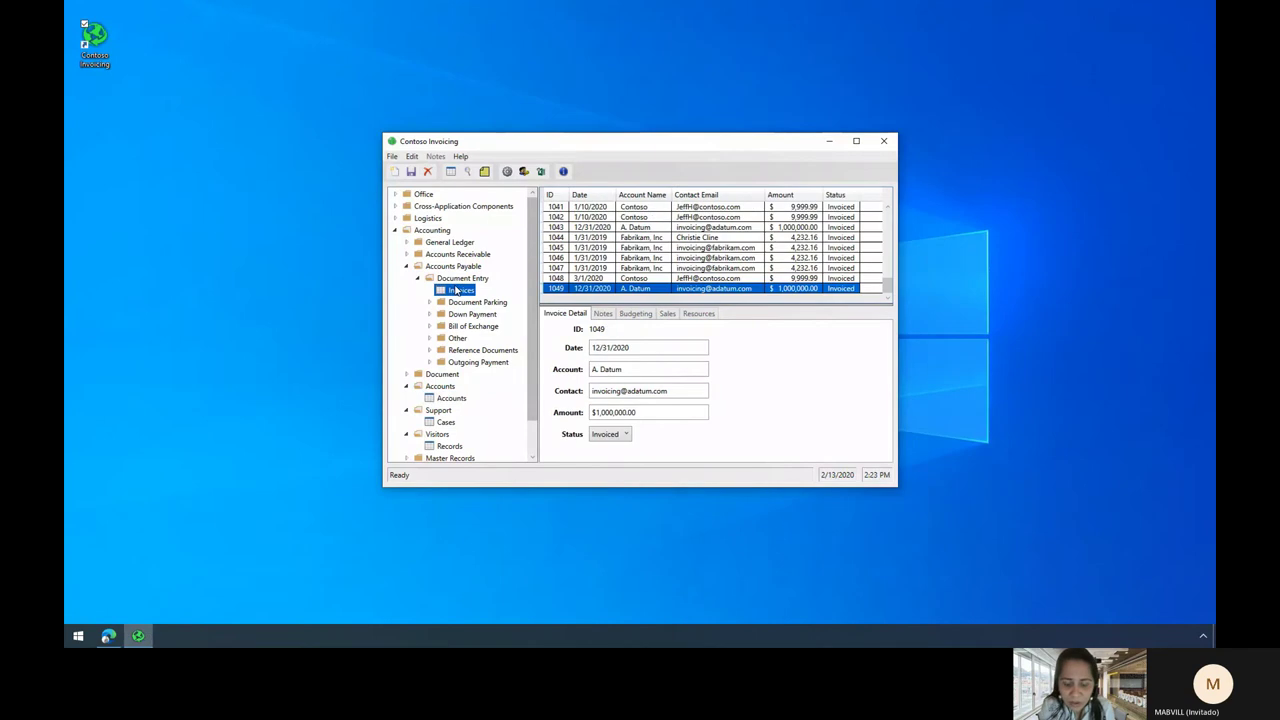
pyautogui.click(392, 156)
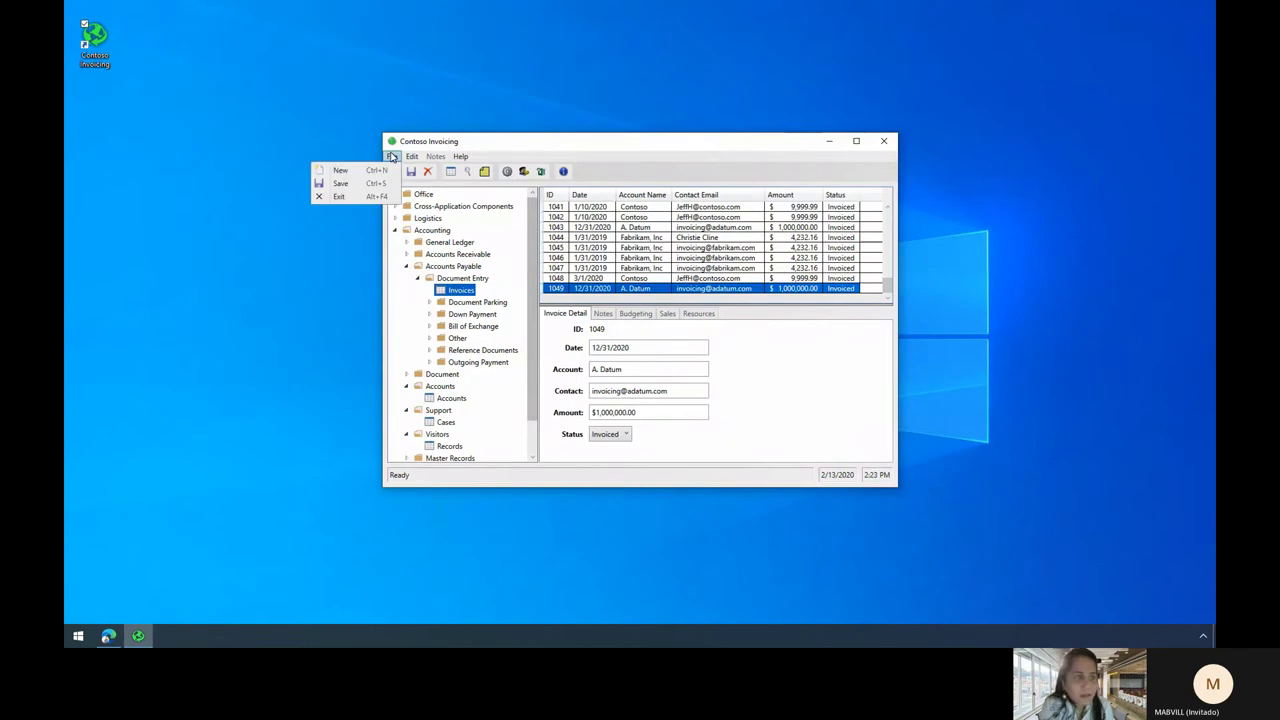
pyautogui.click(341, 170)
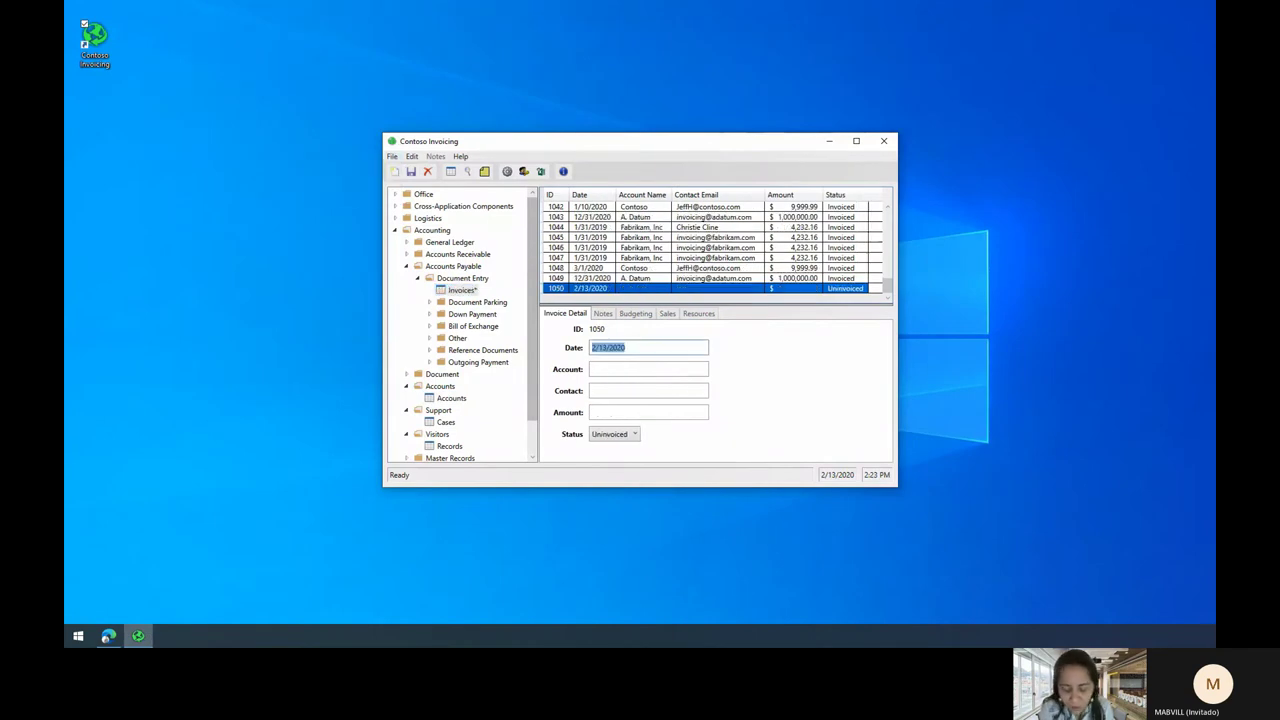
# - Fill in the new invoice with date 03/31/2020, account Fabrikam, Inc, the contact's e-mail and amount $4,232.16
pyautogui.click(633, 347)
pyautogui.hotkey('ctrl', 'a')
pyautogui.press('BackSpace')
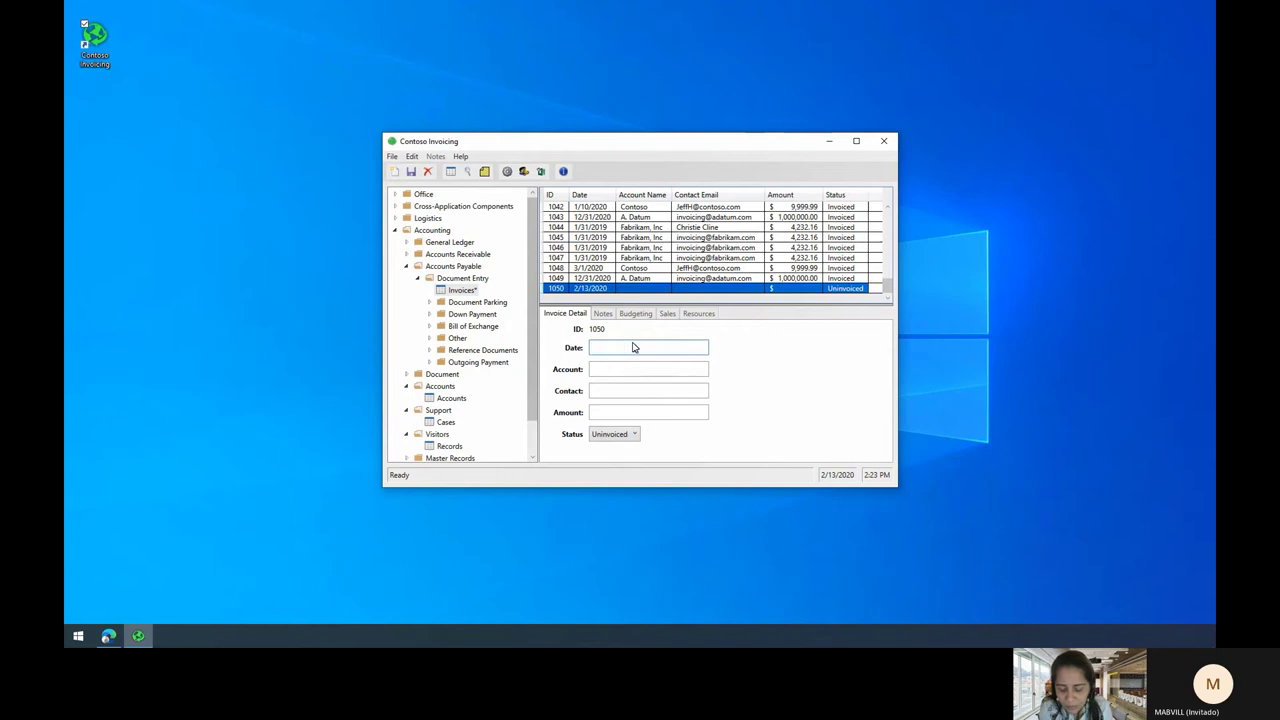
pyautogui.write('03/31/2020')
pyautogui.click(638, 369)
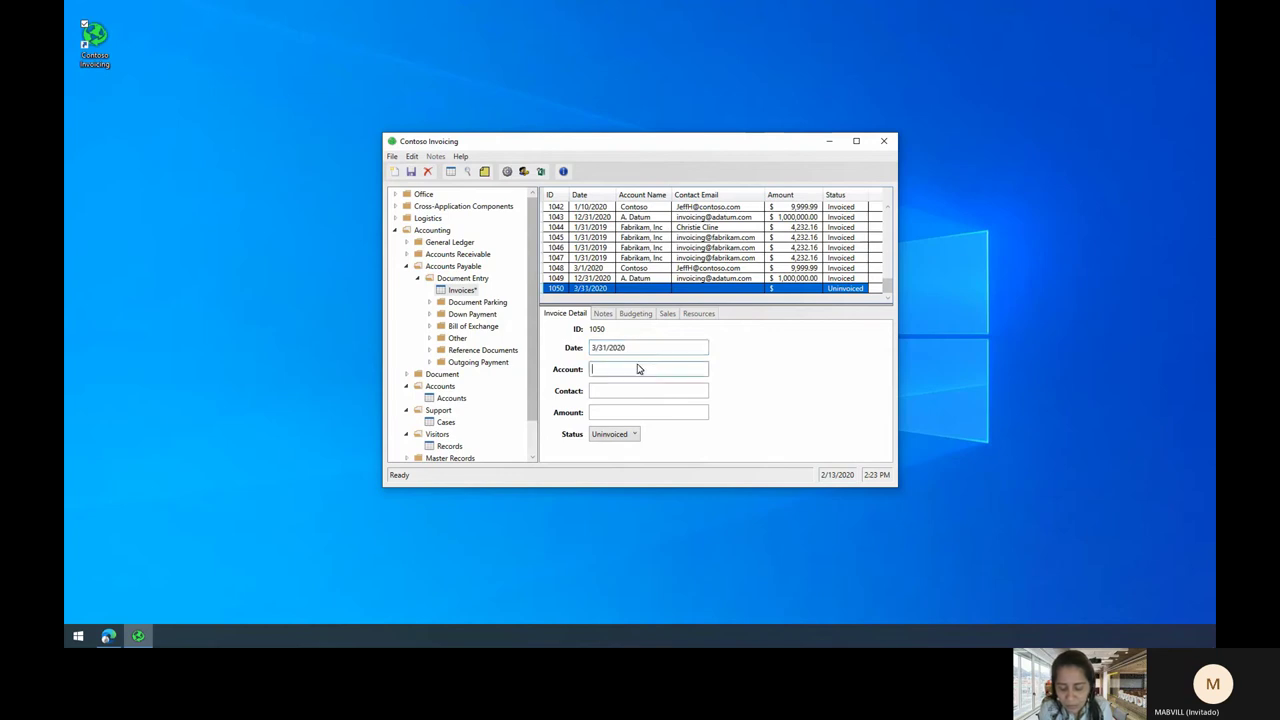
pyautogui.write('Fabrikam, Inc')
pyautogui.click(638, 391)
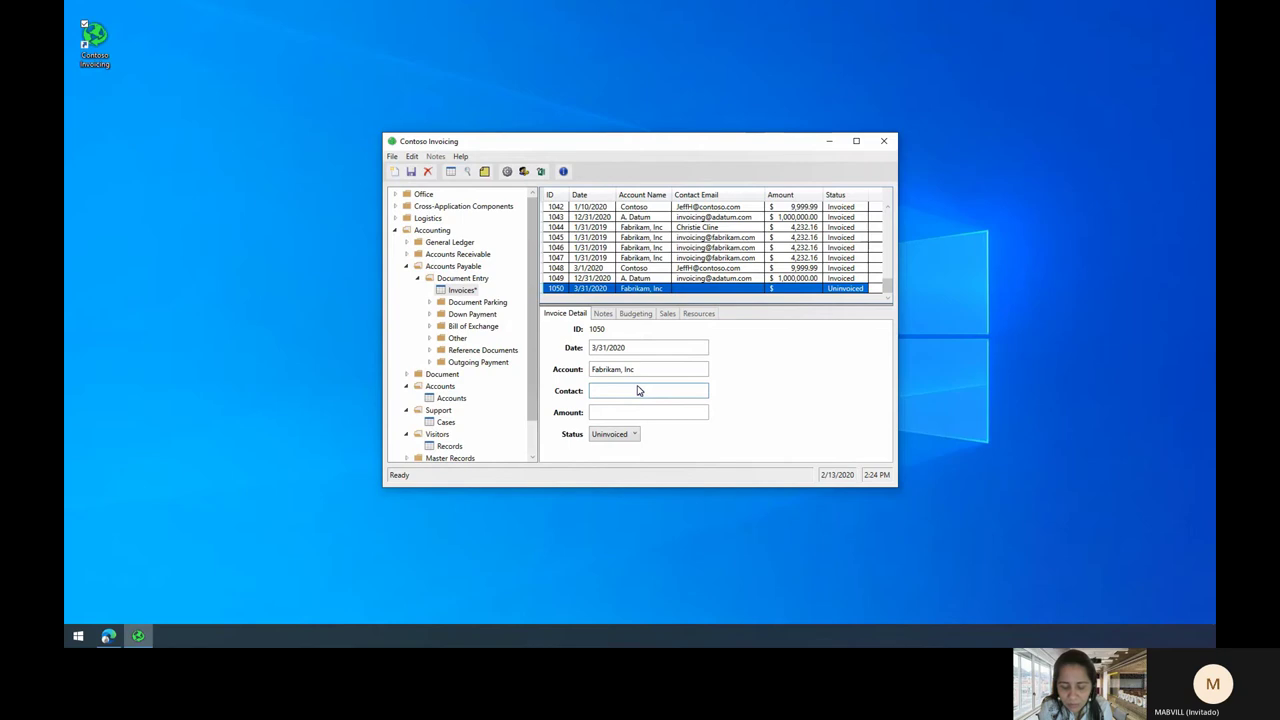
pyautogui.hotkey('ctrl', 'v')
pyautogui.click(638, 411)
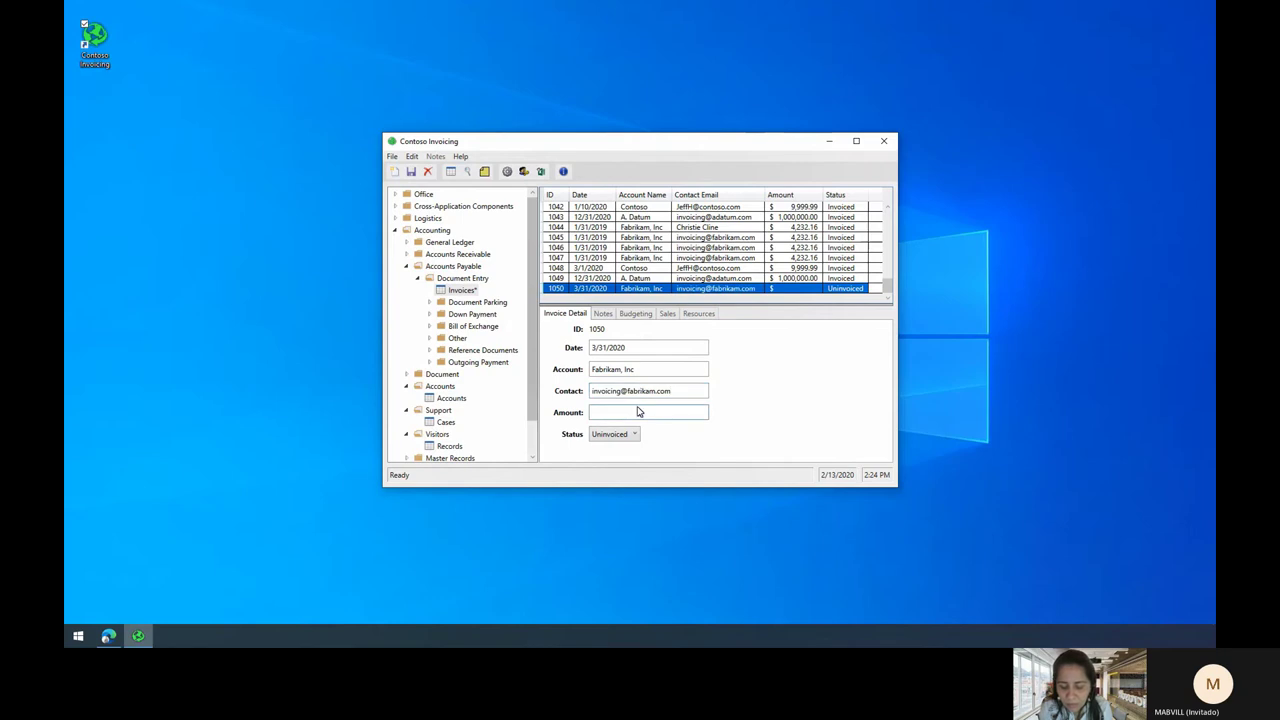
pyautogui.write('$4,232.16')
# - Set the Fabrikam, Inc invoice's status to Invoiced, save the record and exit Contoso Invoicing
pyautogui.click(632, 434)
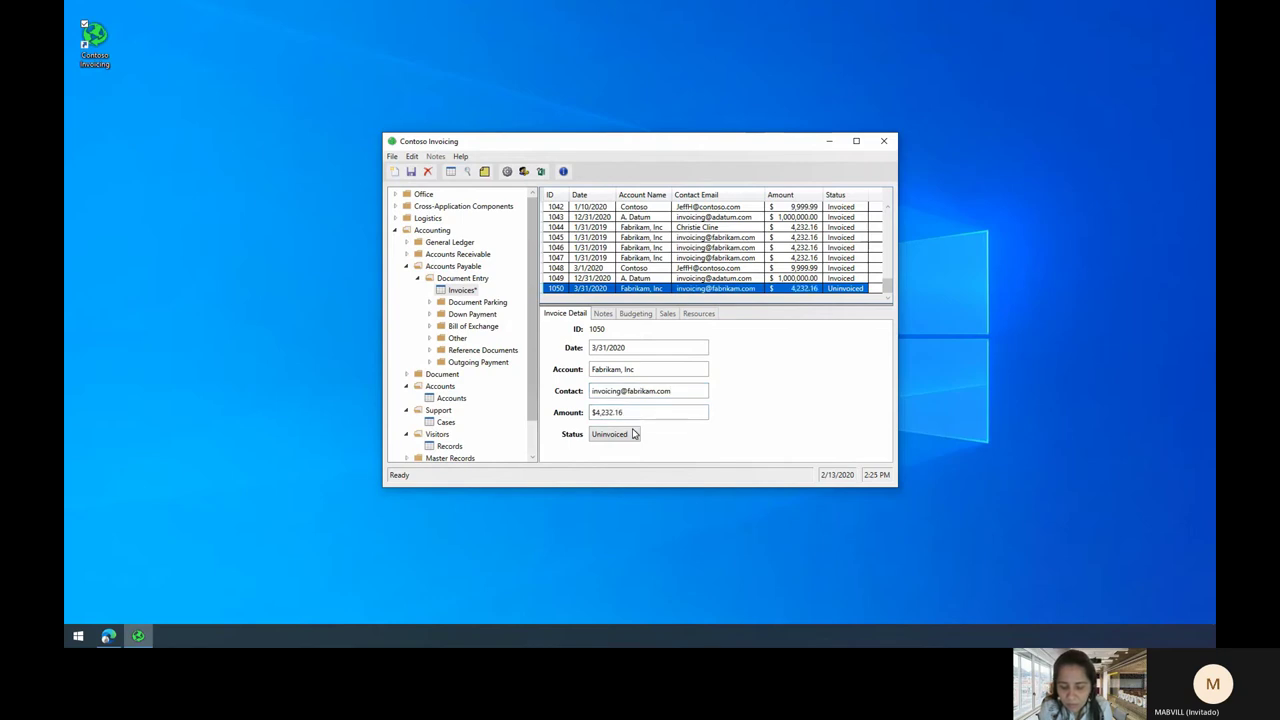
pyautogui.click(632, 434)
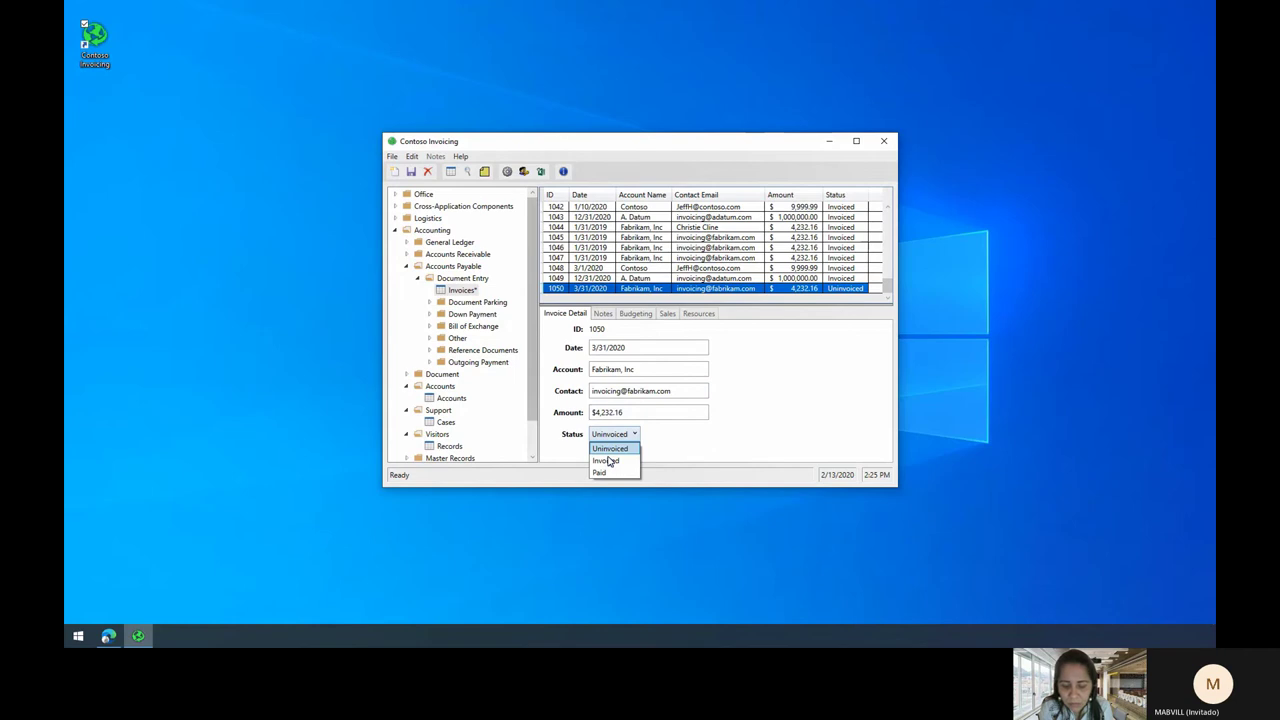
pyautogui.click(609, 461)
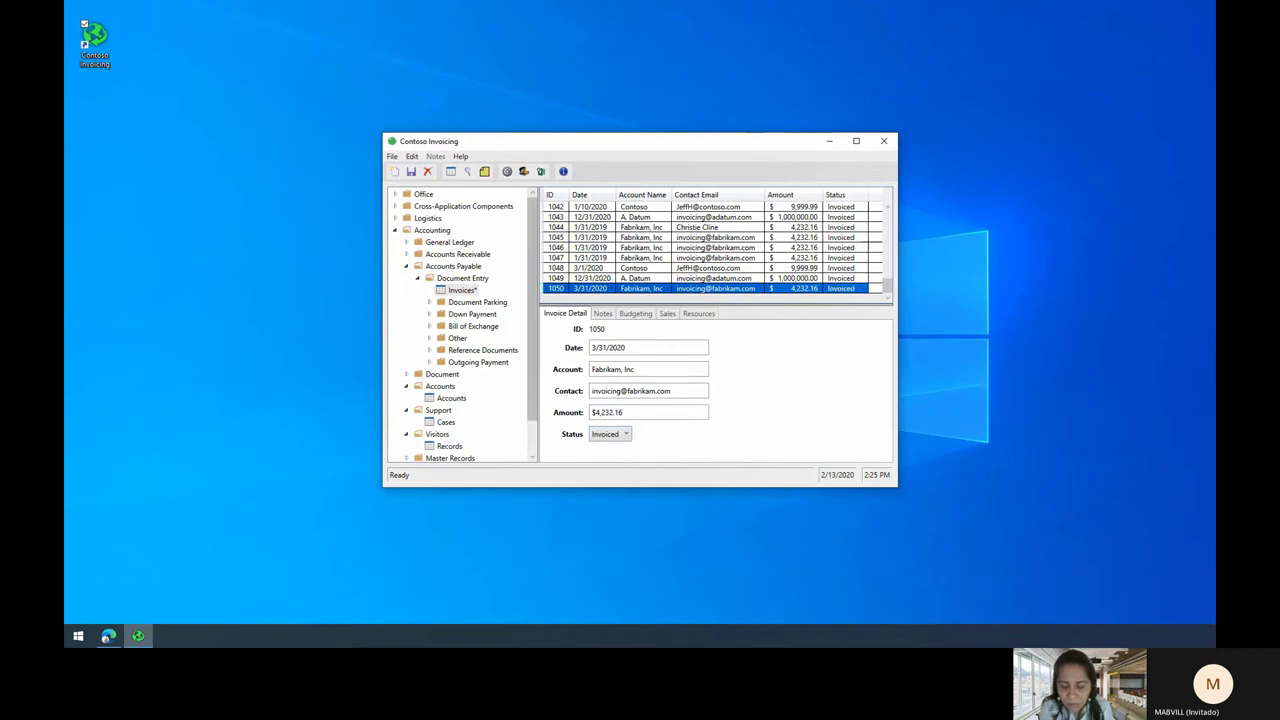
pyautogui.click(391, 157)
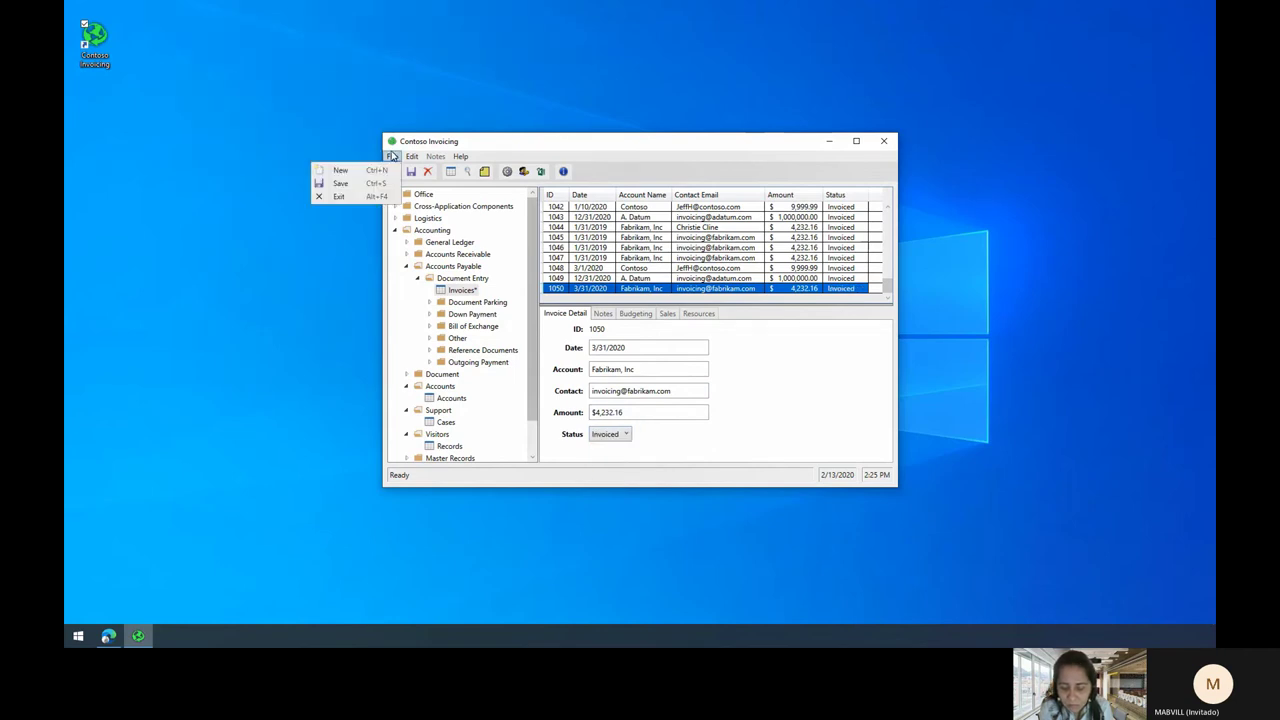
pyautogui.click(340, 184)
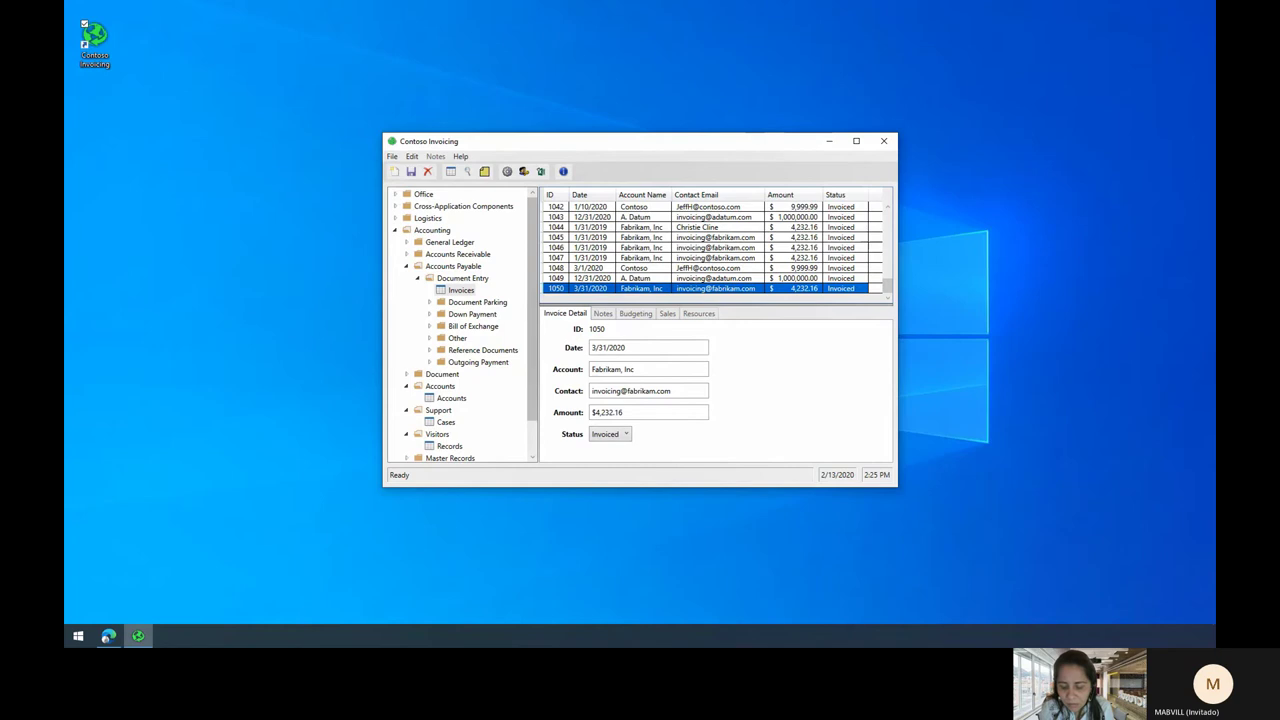
pyautogui.click(392, 157)
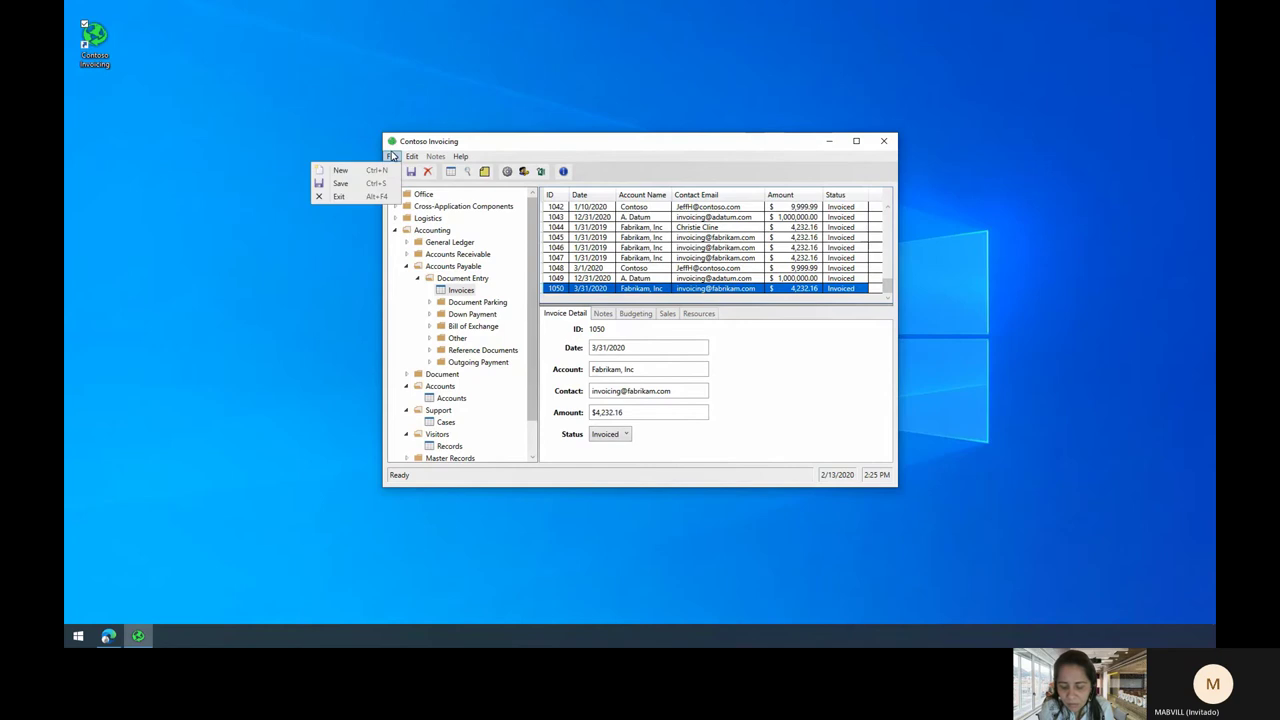
pyautogui.click(338, 196)
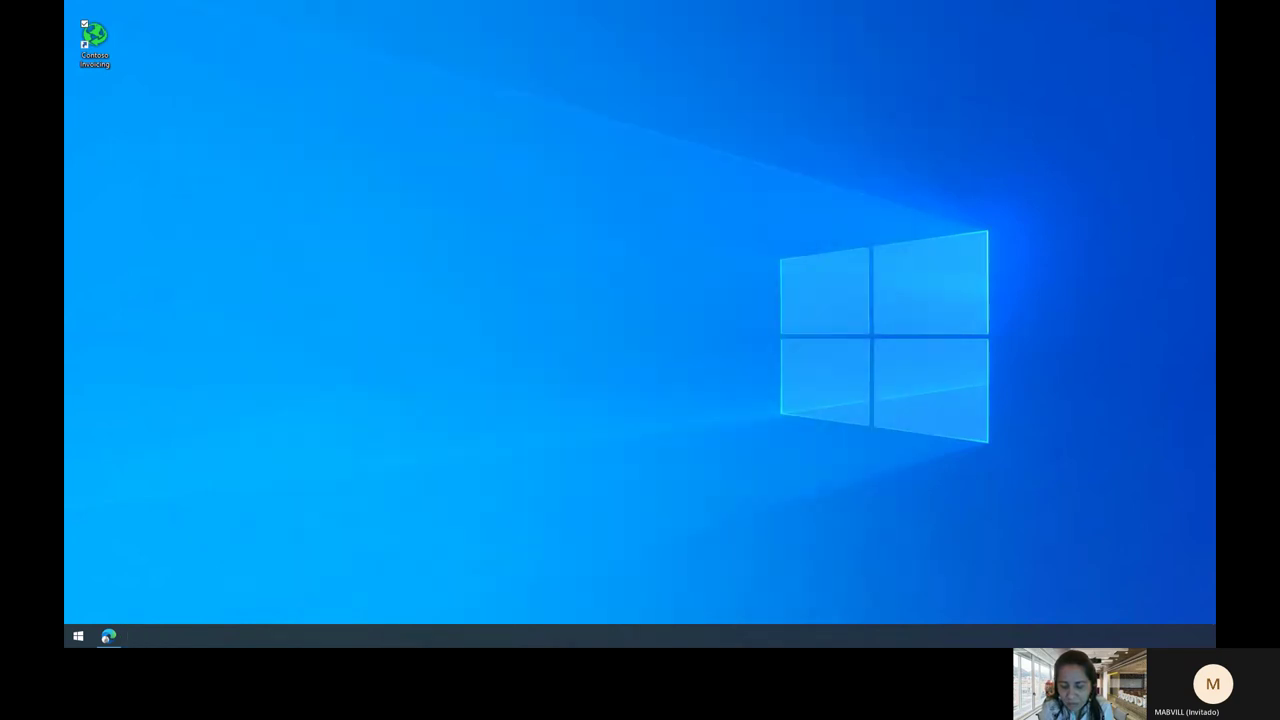